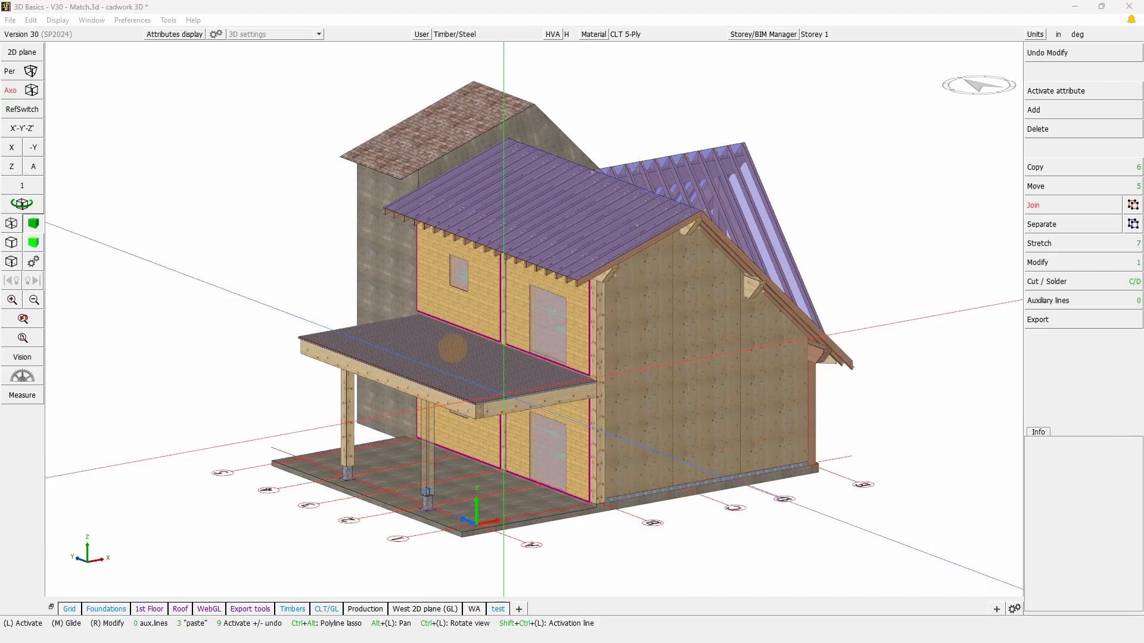
pyautogui.click(167, 20)
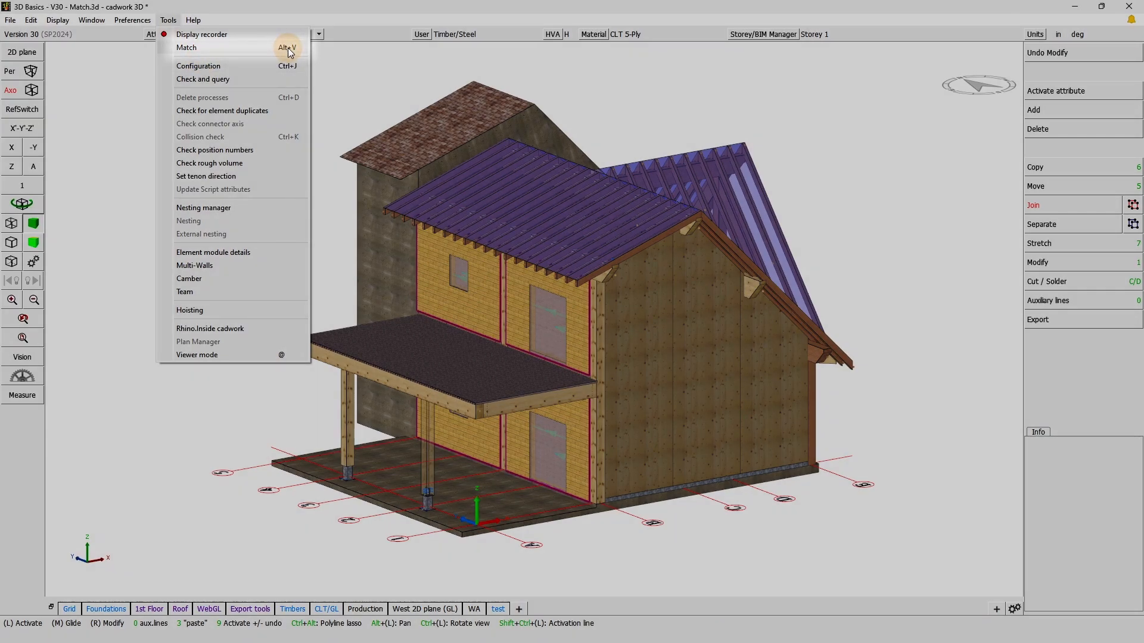
pyautogui.click(288, 52)
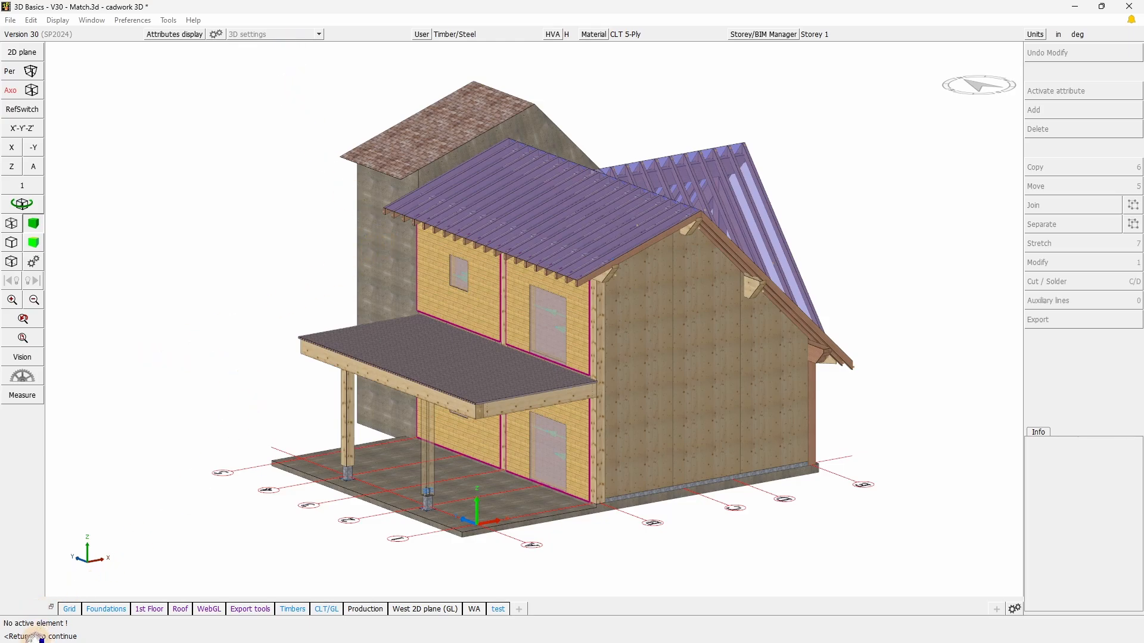
pyautogui.press('Return')
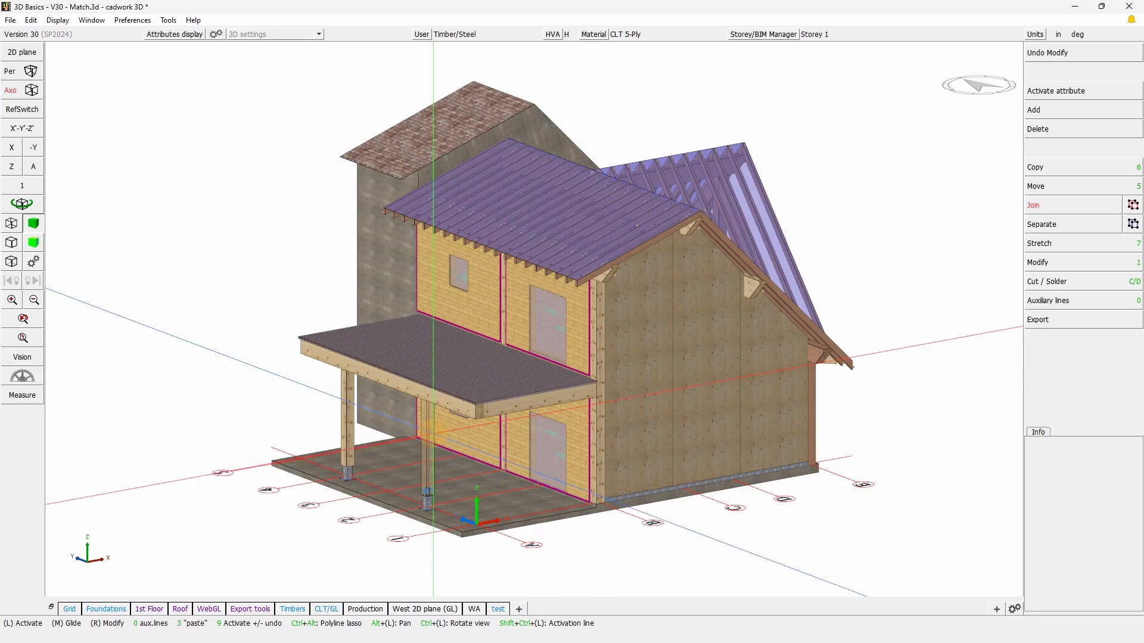
# Examine the attributes and dimensions of the semi-transparent porch post in the Modify list.
pyautogui.scroll(3, 433, 424)
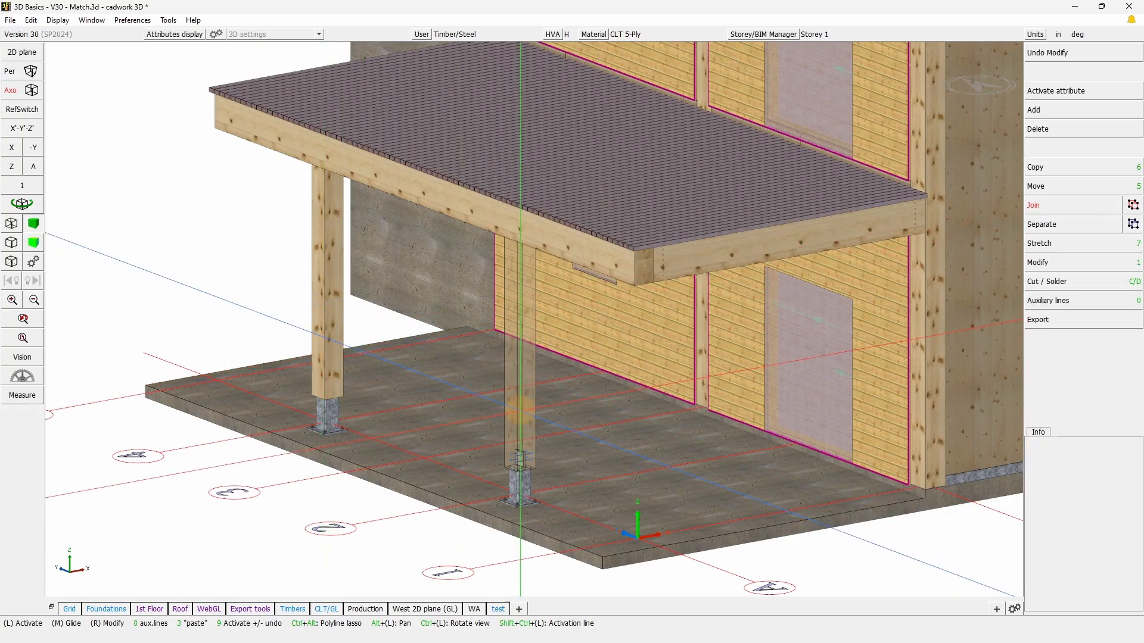
pyautogui.click(520, 384)
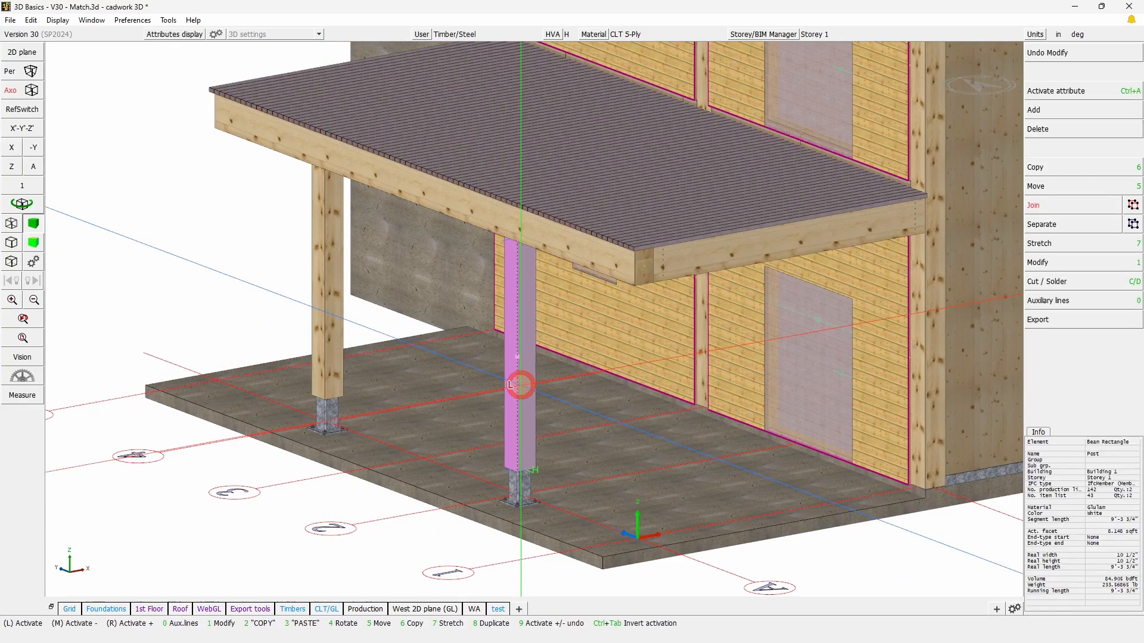
pyautogui.press('KP_1')
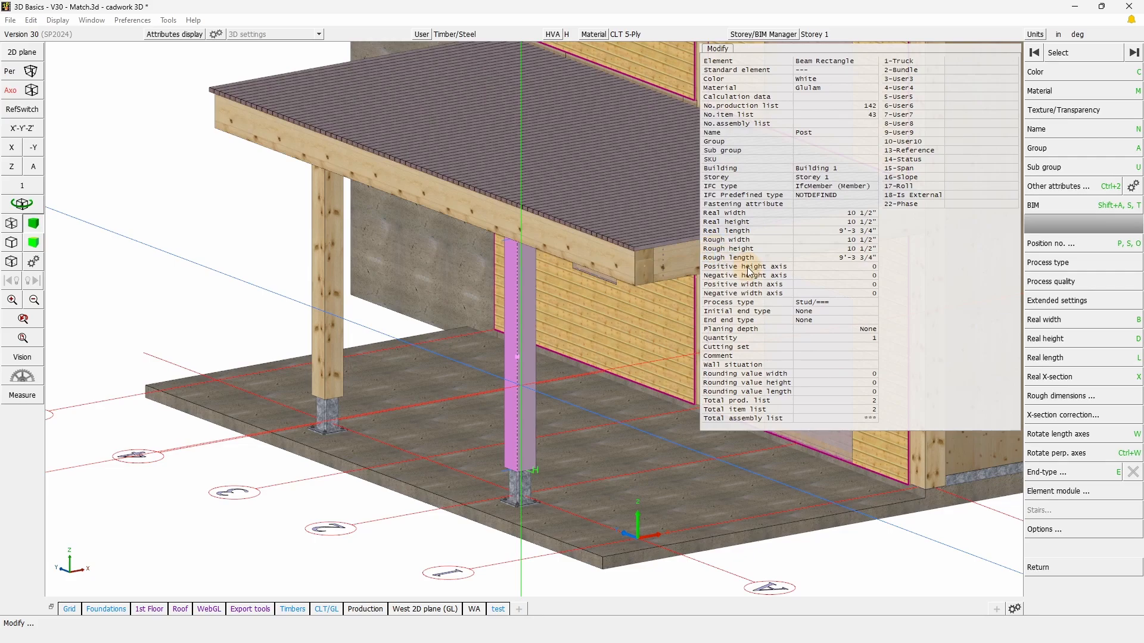
pyautogui.press('b')
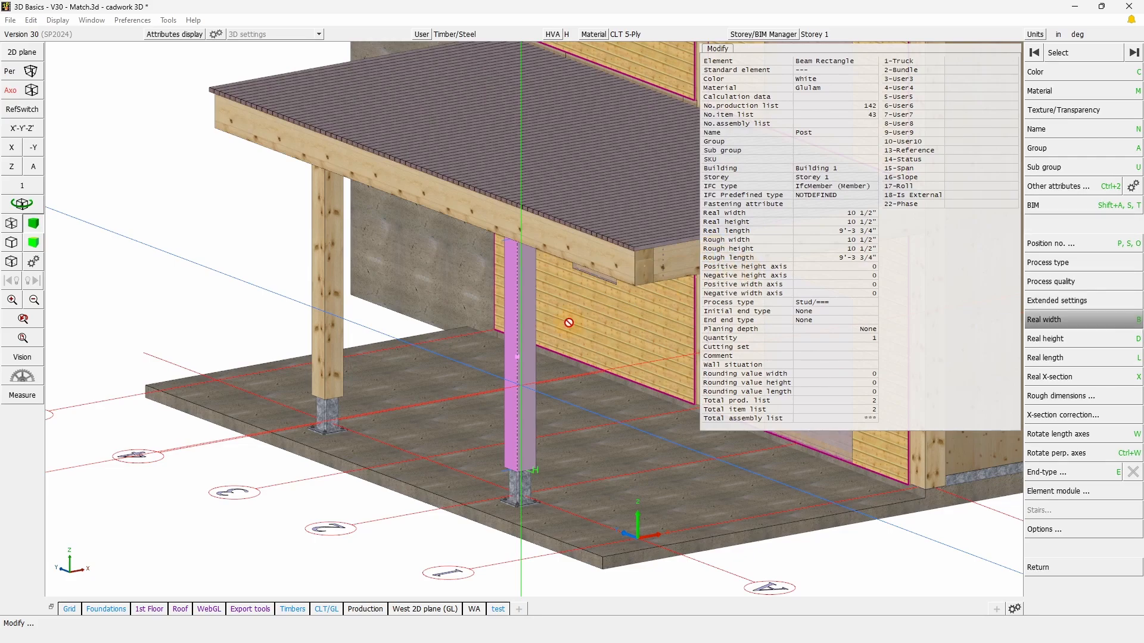
pyautogui.press('d')
pyautogui.rightClick(478, 337)
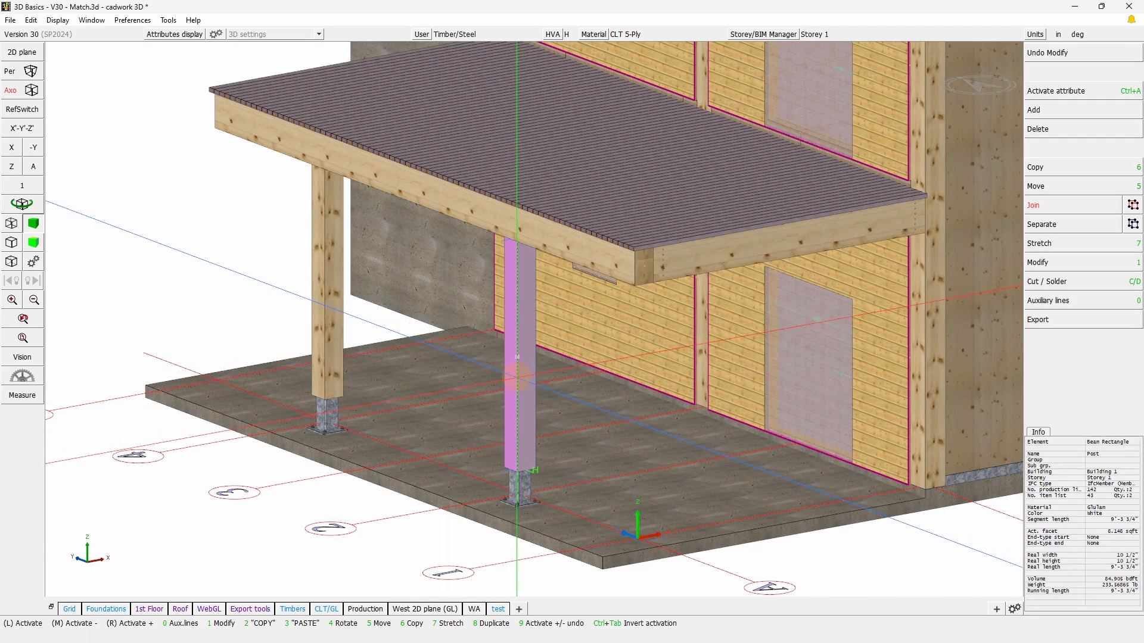
# Activate only the opaque porch post and start Match with its window clear of that post.
pyautogui.click(327, 325)
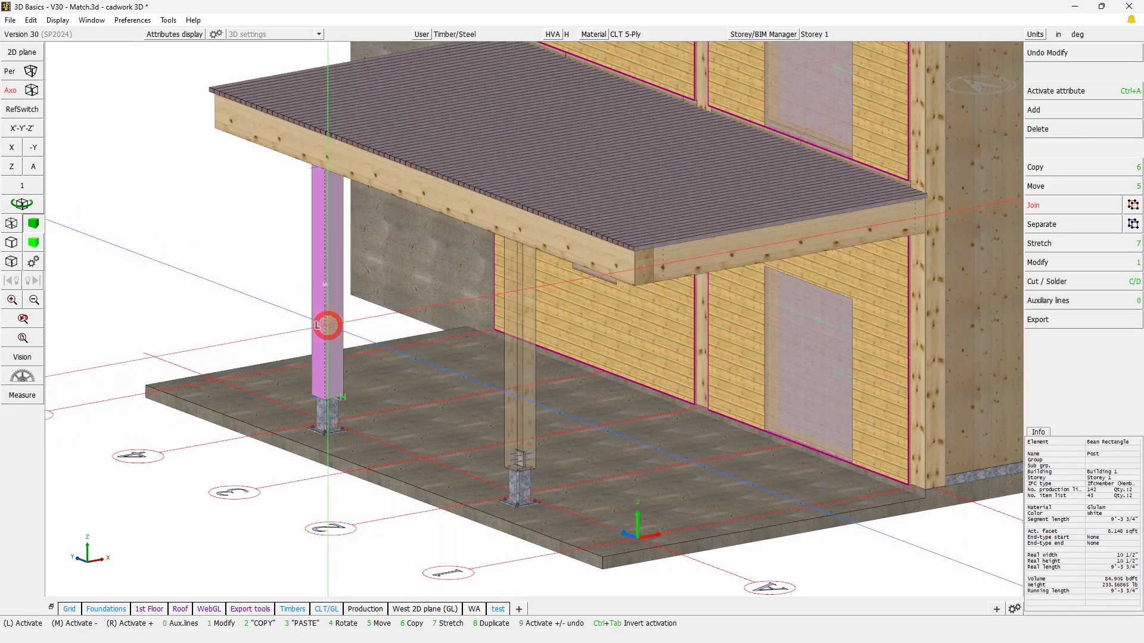
pyautogui.rightClick(273, 145)
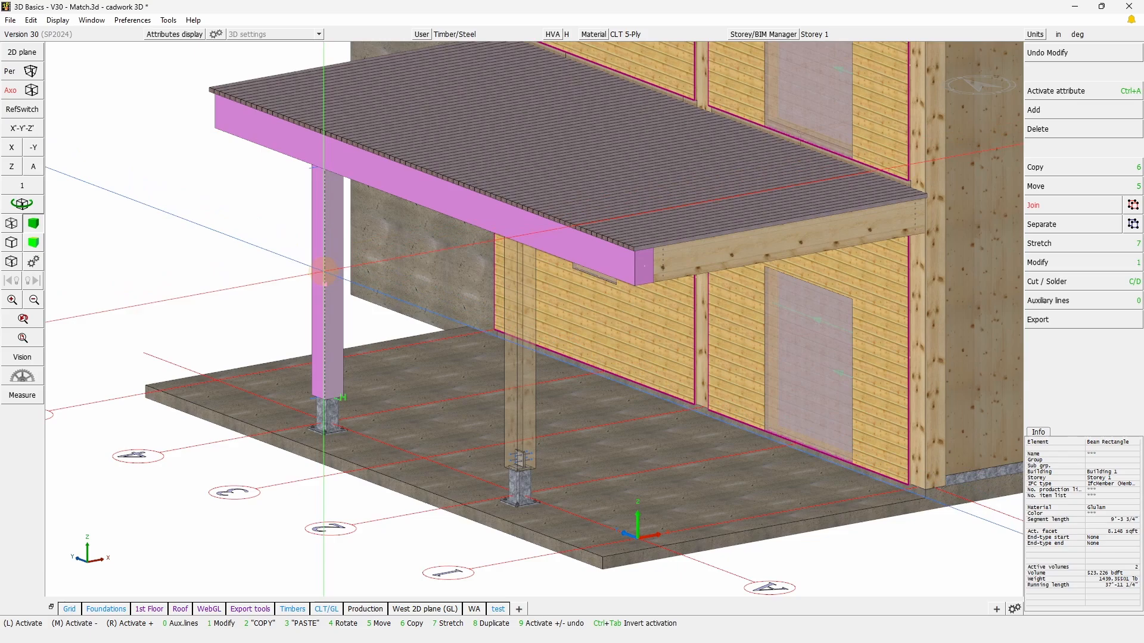
pyautogui.click(518, 365)
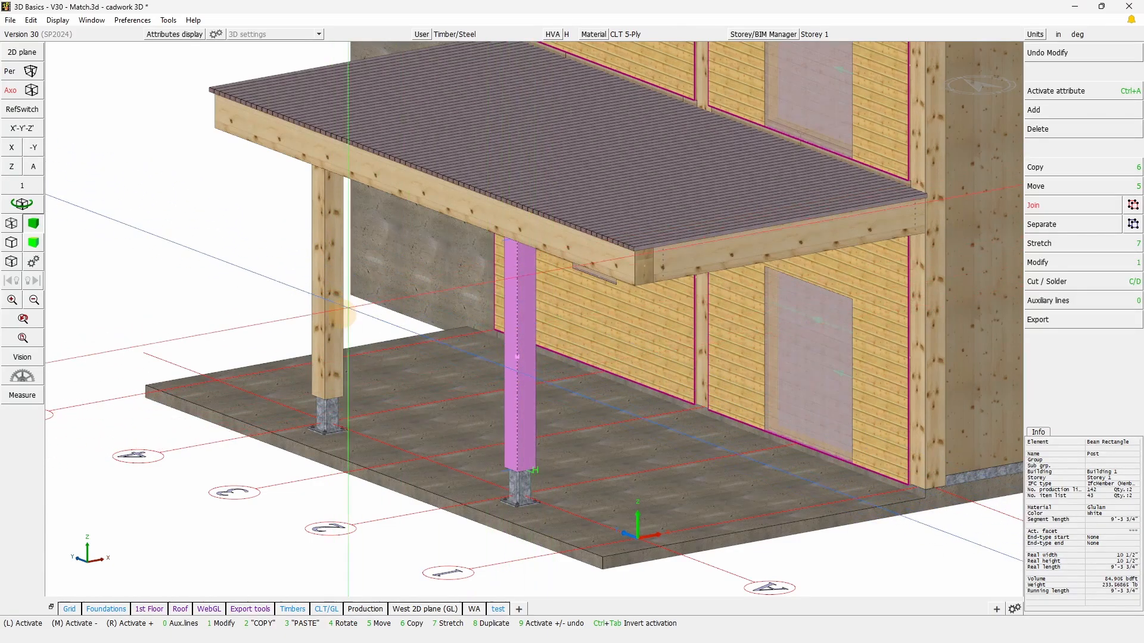
pyautogui.click(325, 311)
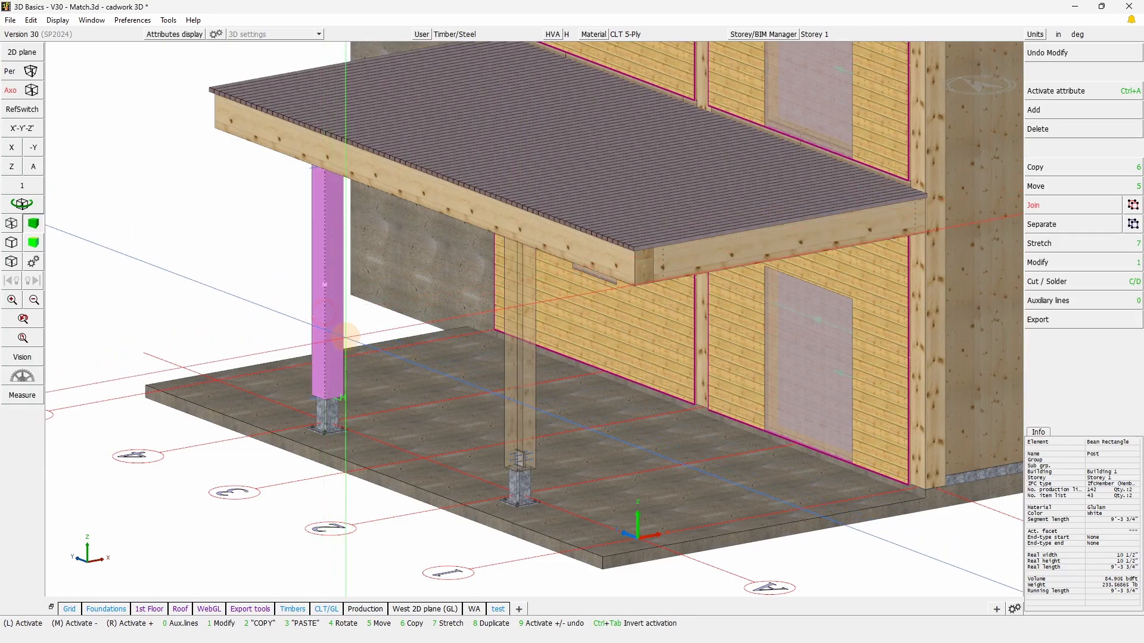
pyautogui.hotkey('alt', 'v')
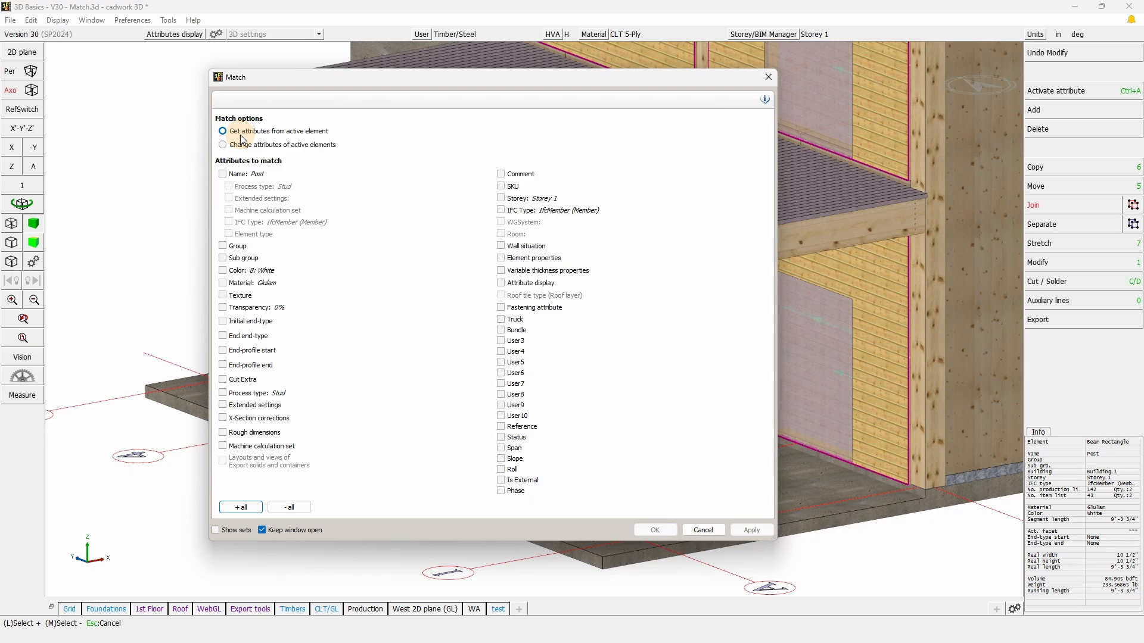
pyautogui.moveTo(340, 81); pyautogui.dragTo(540, 76)
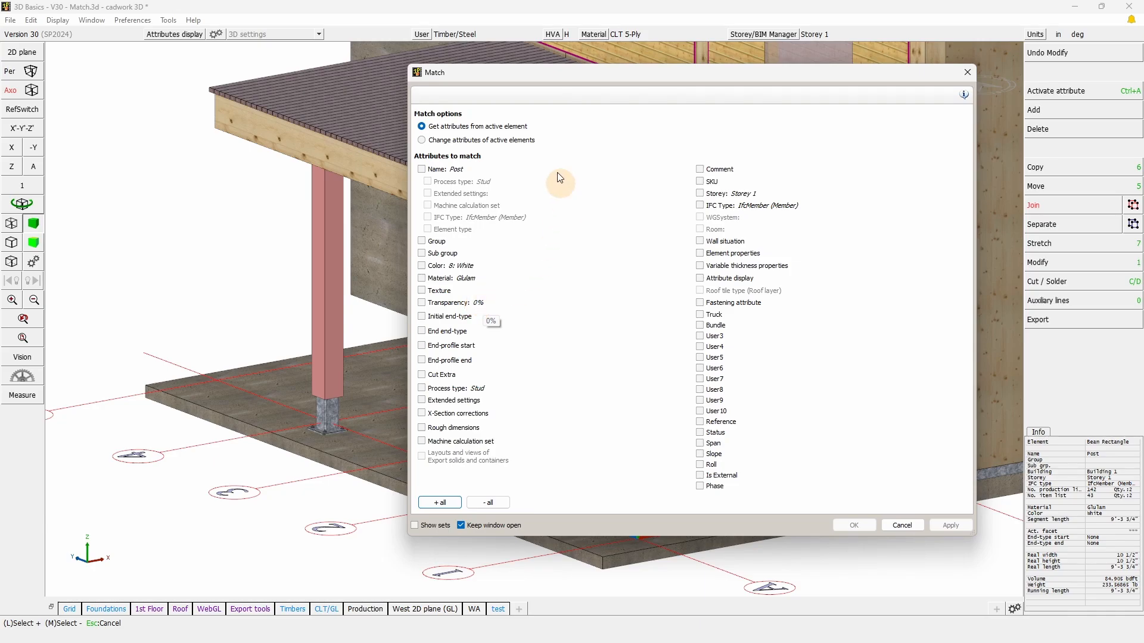
# Set Match to change attributes of active elements, and include Texture, Storey and Attribute display.
pyautogui.click(438, 143)
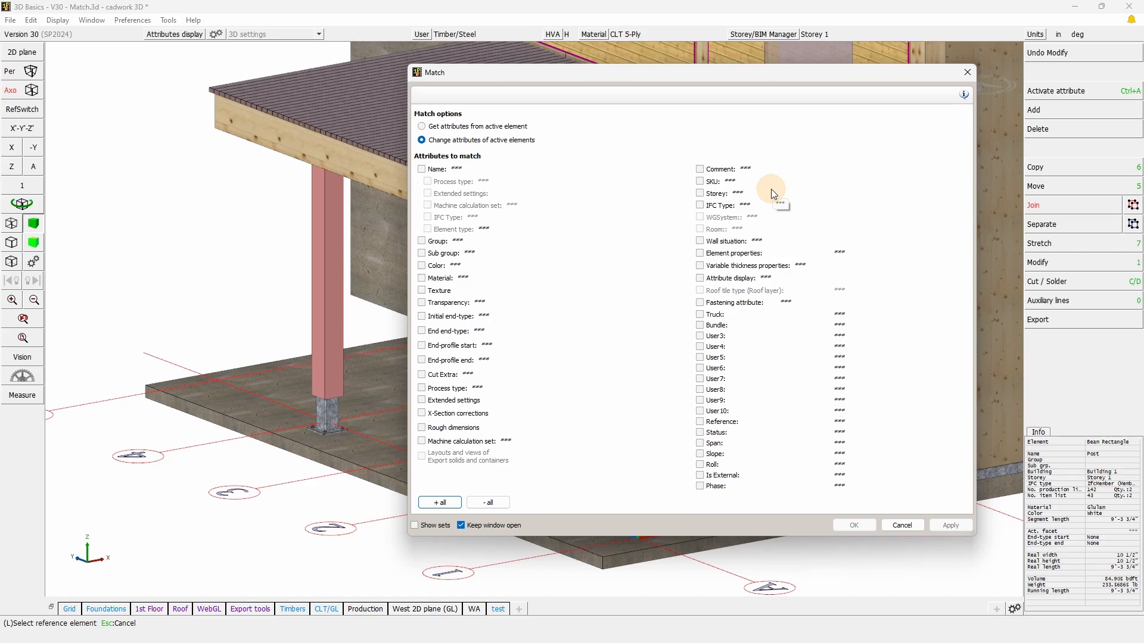
pyautogui.click(421, 290)
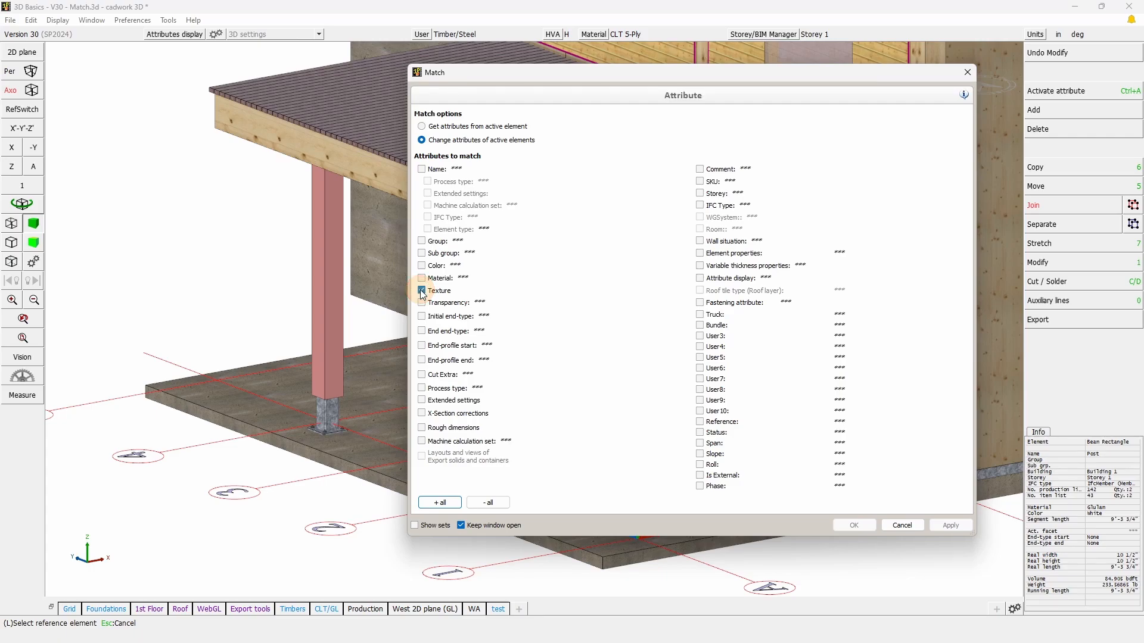
pyautogui.click(700, 193)
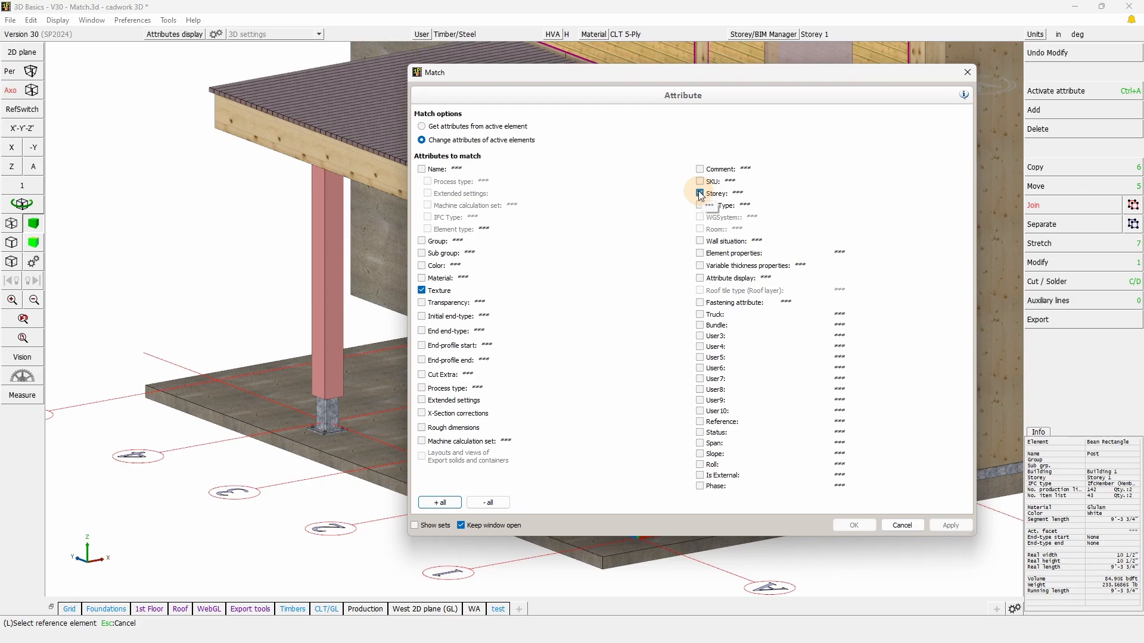
pyautogui.click(487, 161)
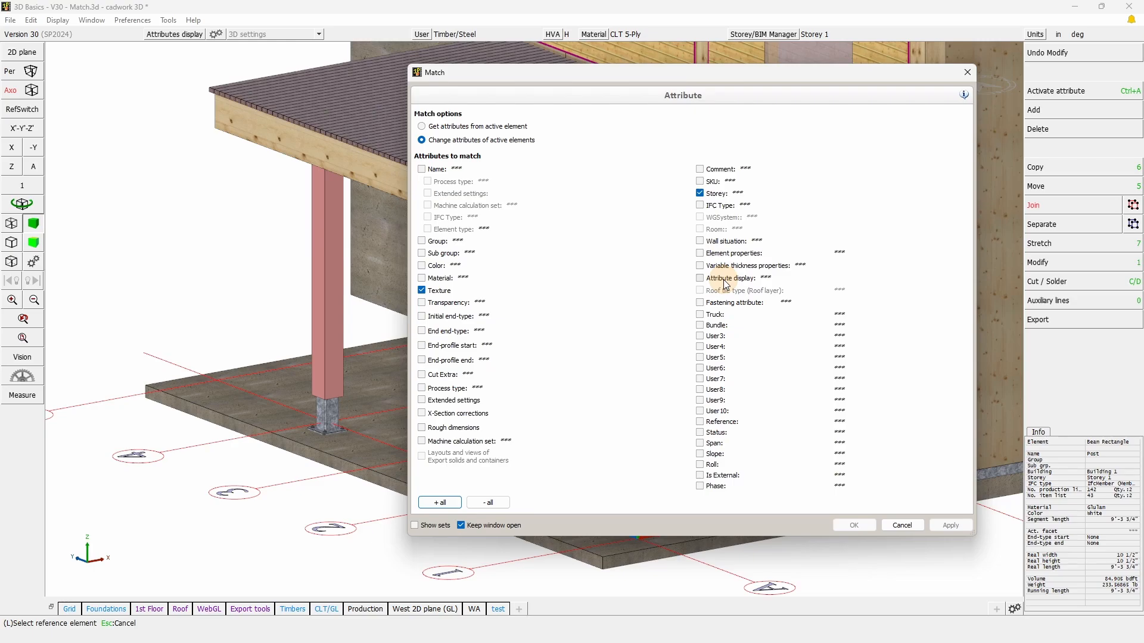
pyautogui.click(698, 279)
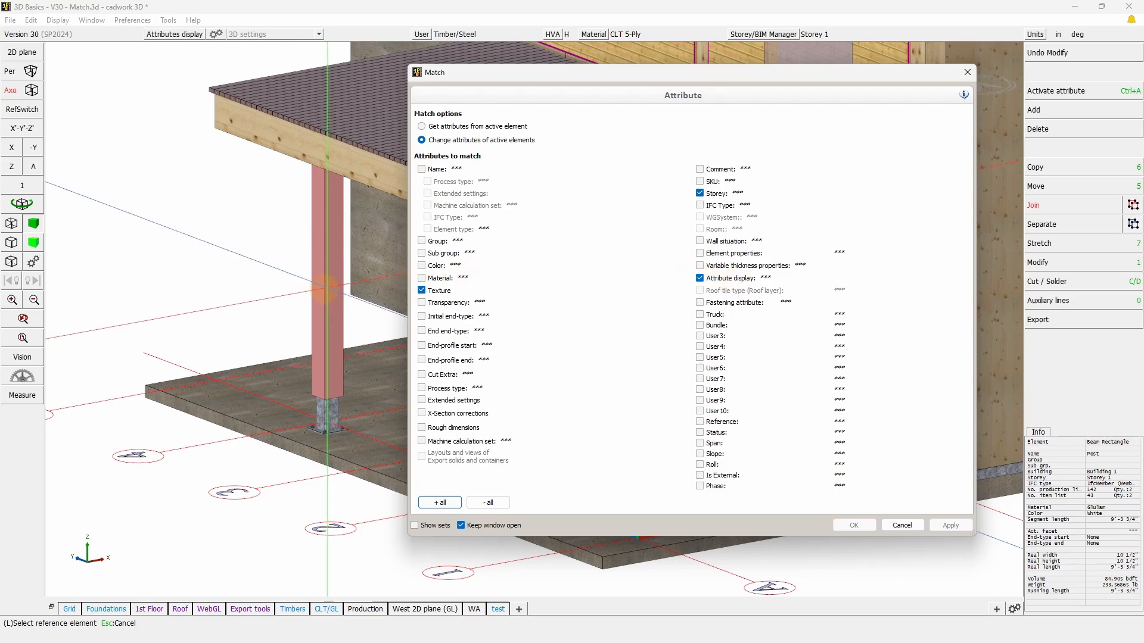
# Turn off keeping the Match window open and pick the semi-transparent porch post as the reference element.
pyautogui.click(318, 295)
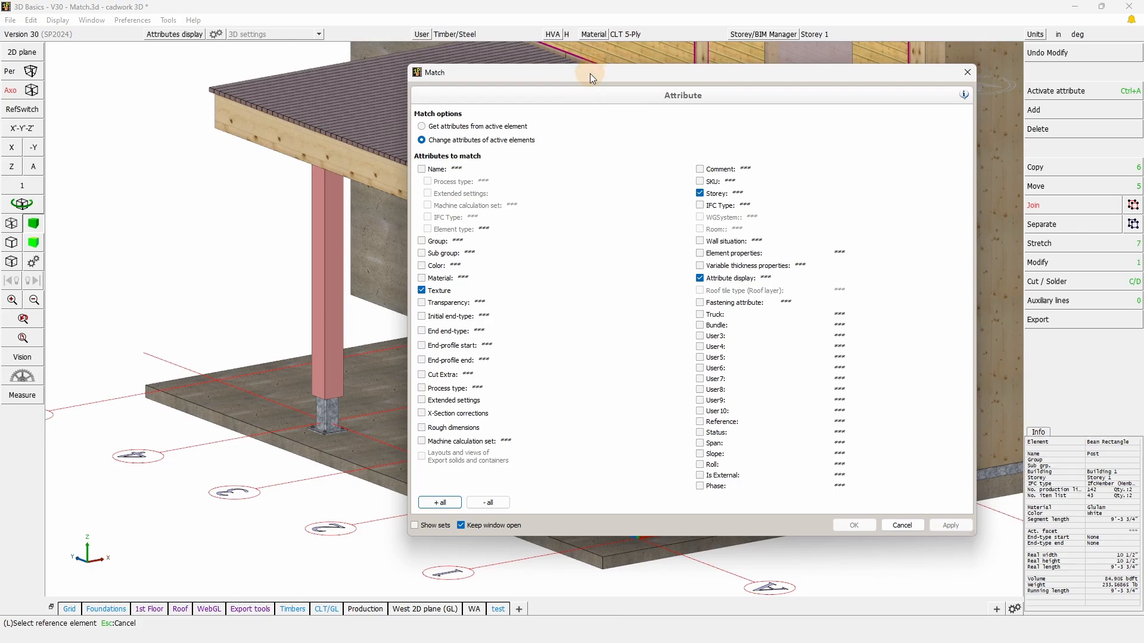
pyautogui.moveTo(590, 73); pyautogui.dragTo(459, 83)
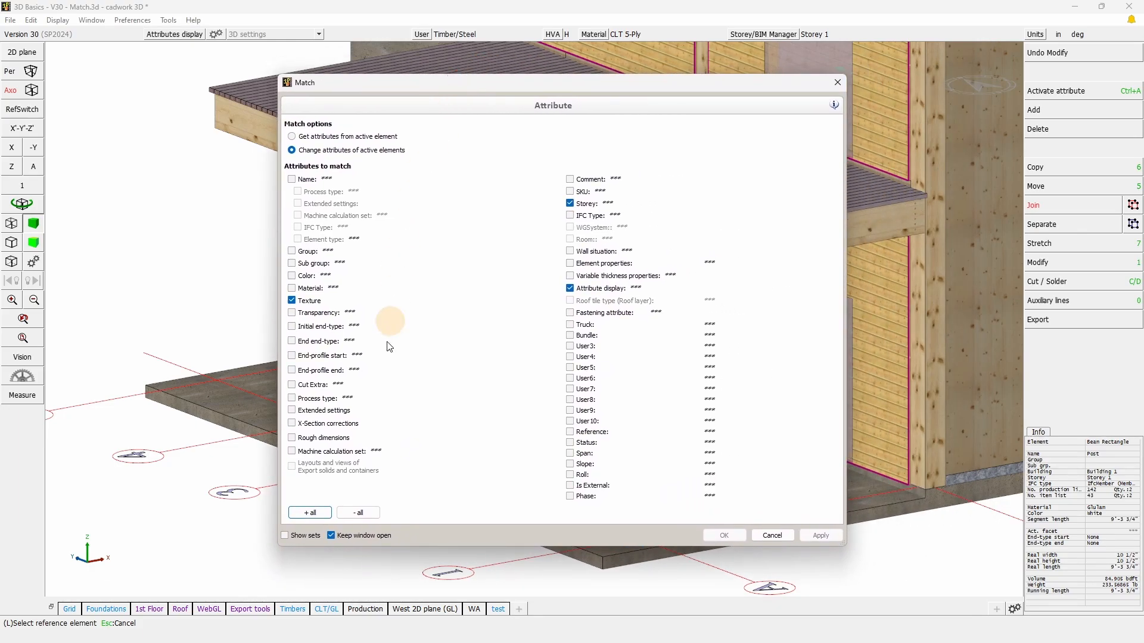
pyautogui.click(331, 535)
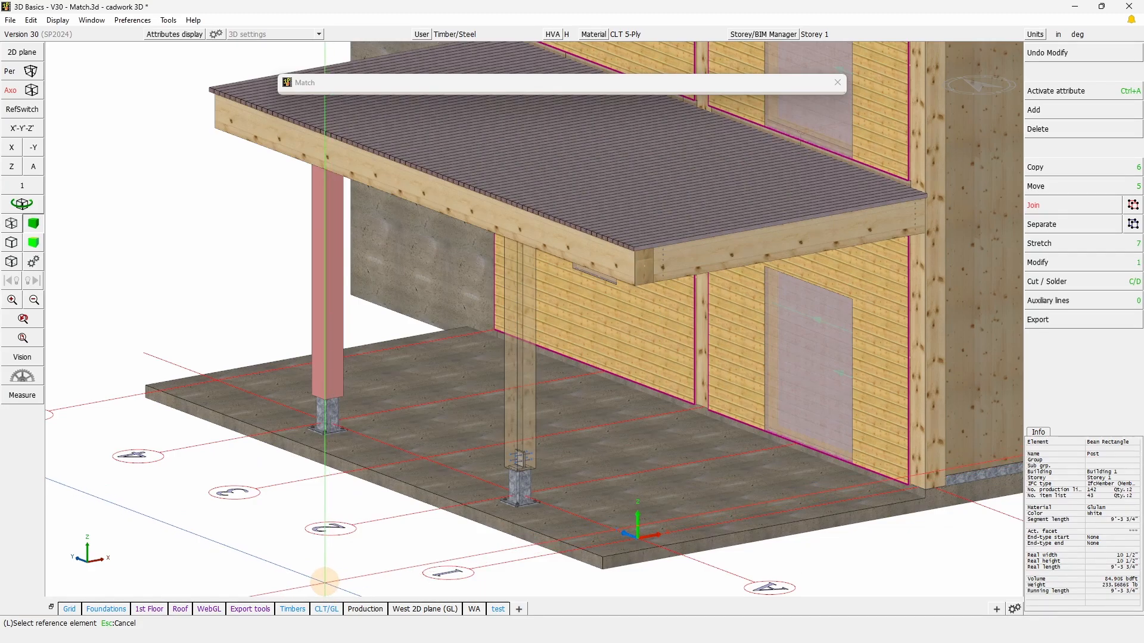
pyautogui.moveTo(338, 88)
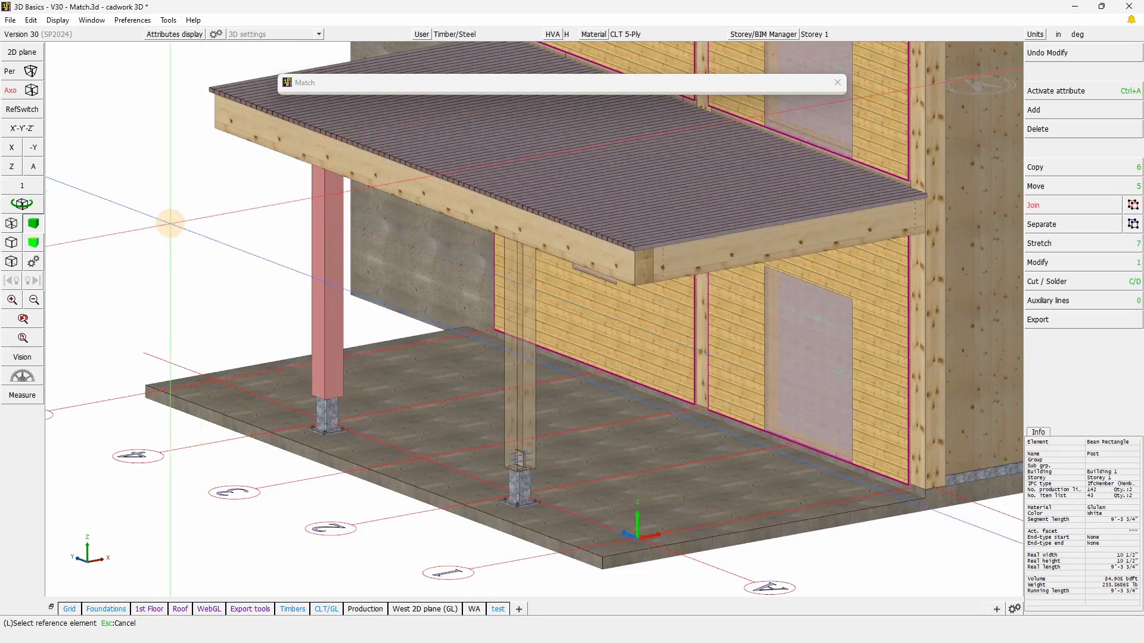
pyautogui.click(524, 362)
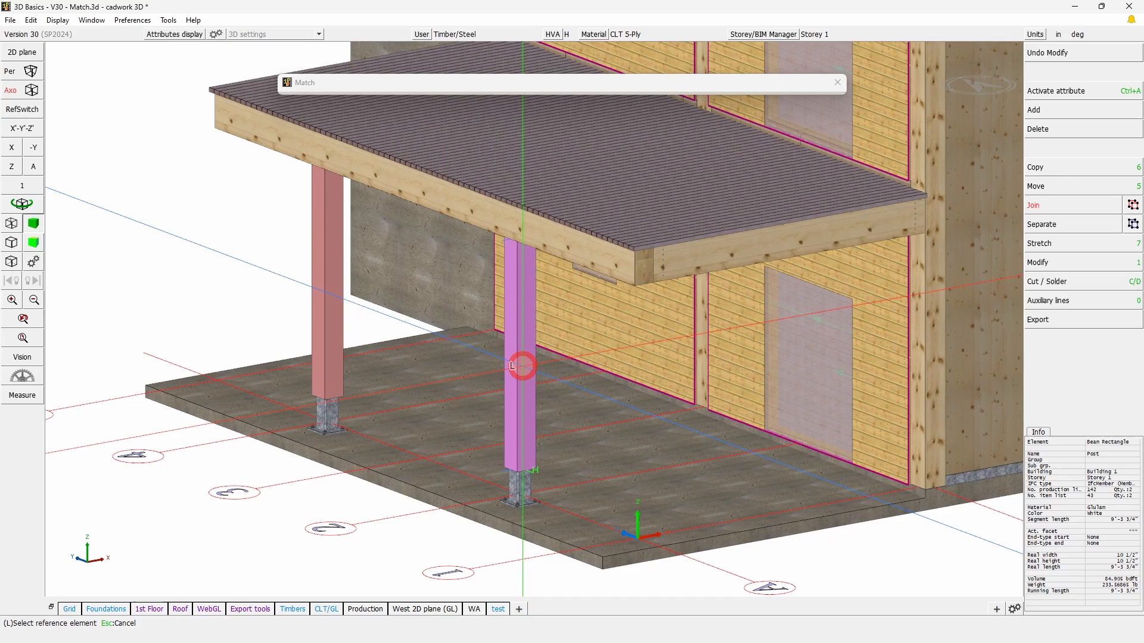
# Add Transparency to the attributes to match and apply the match to the opaque post.
pyautogui.moveTo(457, 84)
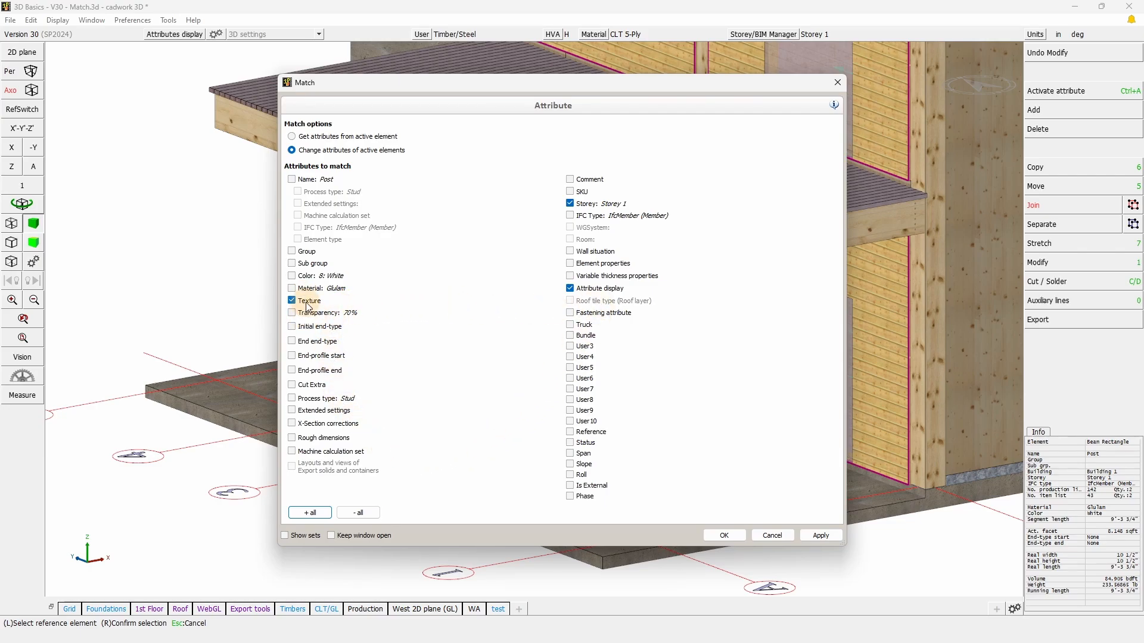
pyautogui.moveTo(305, 306)
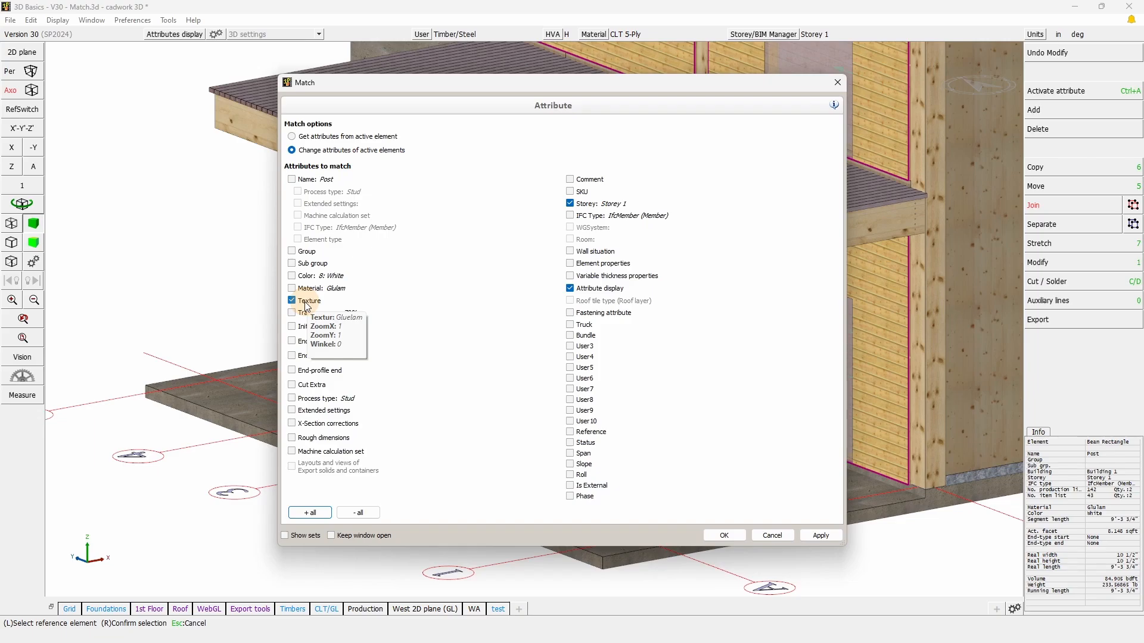
pyautogui.click(291, 313)
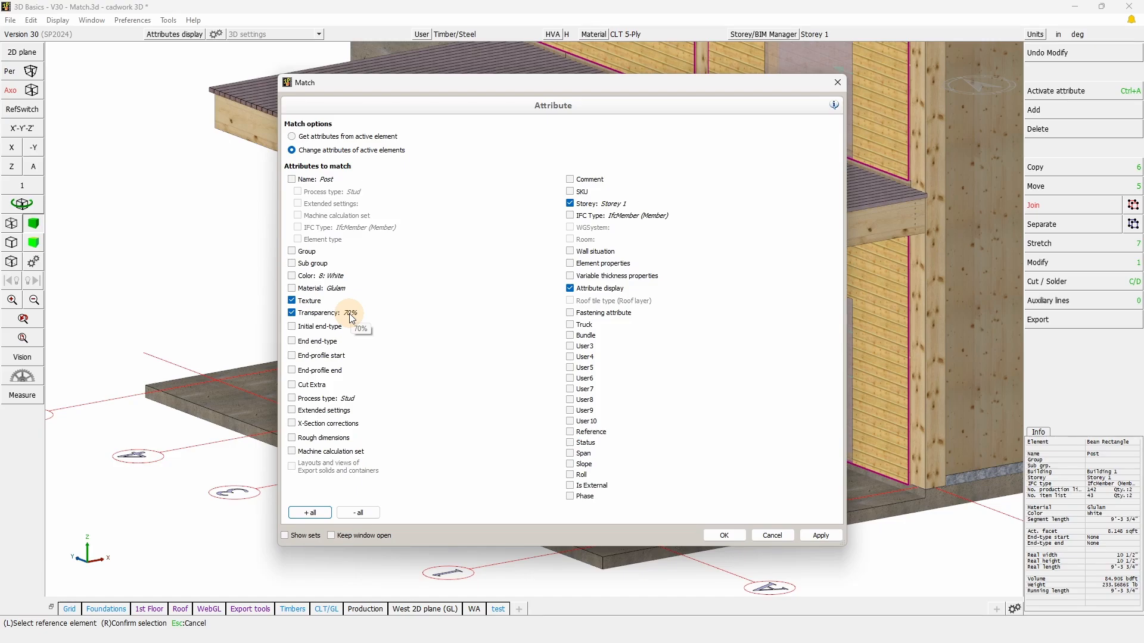
pyautogui.click(731, 535)
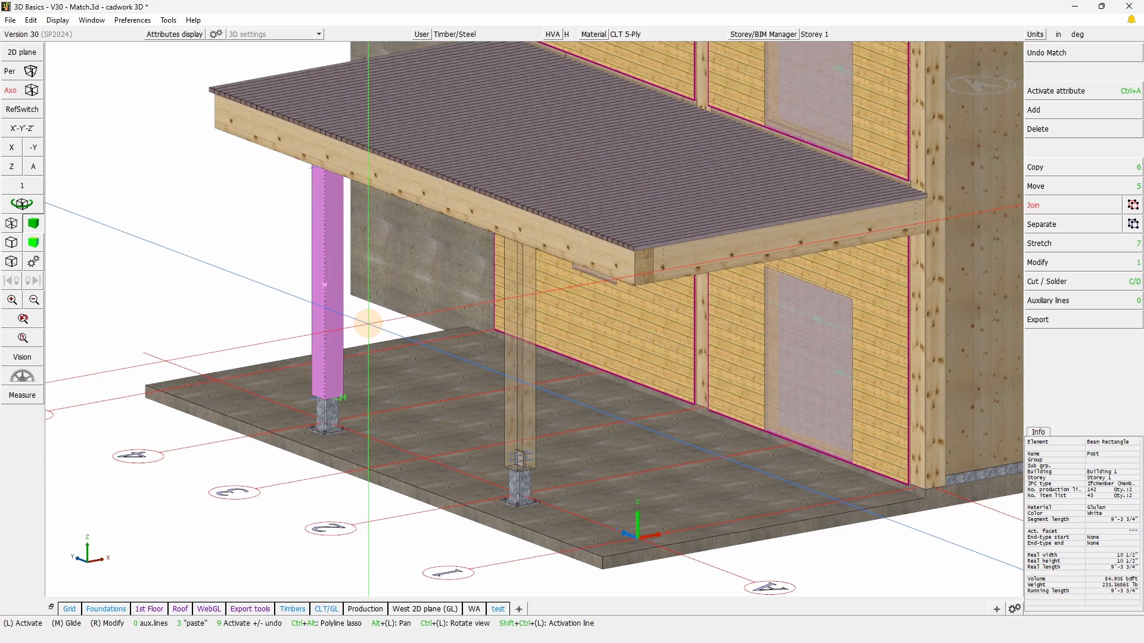
# Check the matched post's attributes in the Modify list, leaving no element active.
pyautogui.click(327, 317)
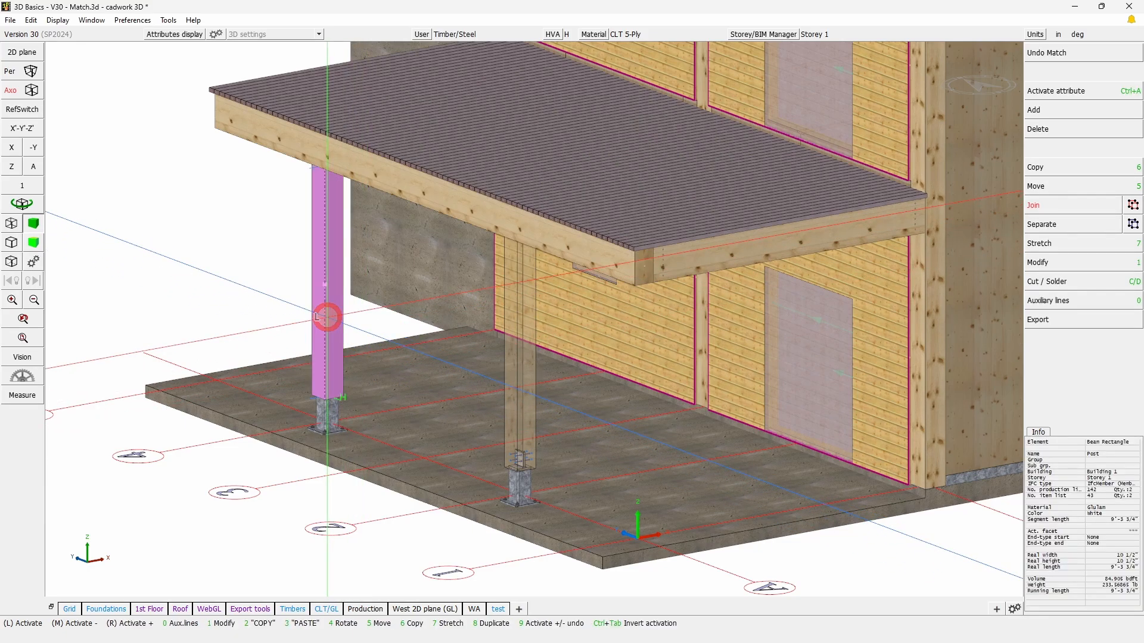
pyautogui.press('KP_1')
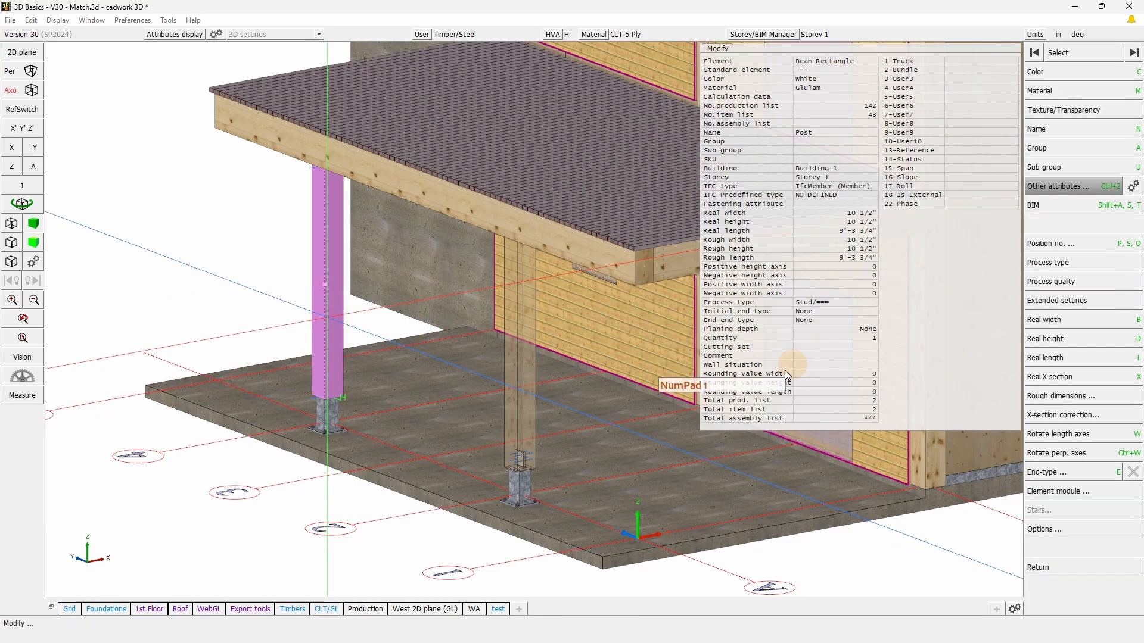
pyautogui.rightClick(224, 323)
pyautogui.click(224, 323)
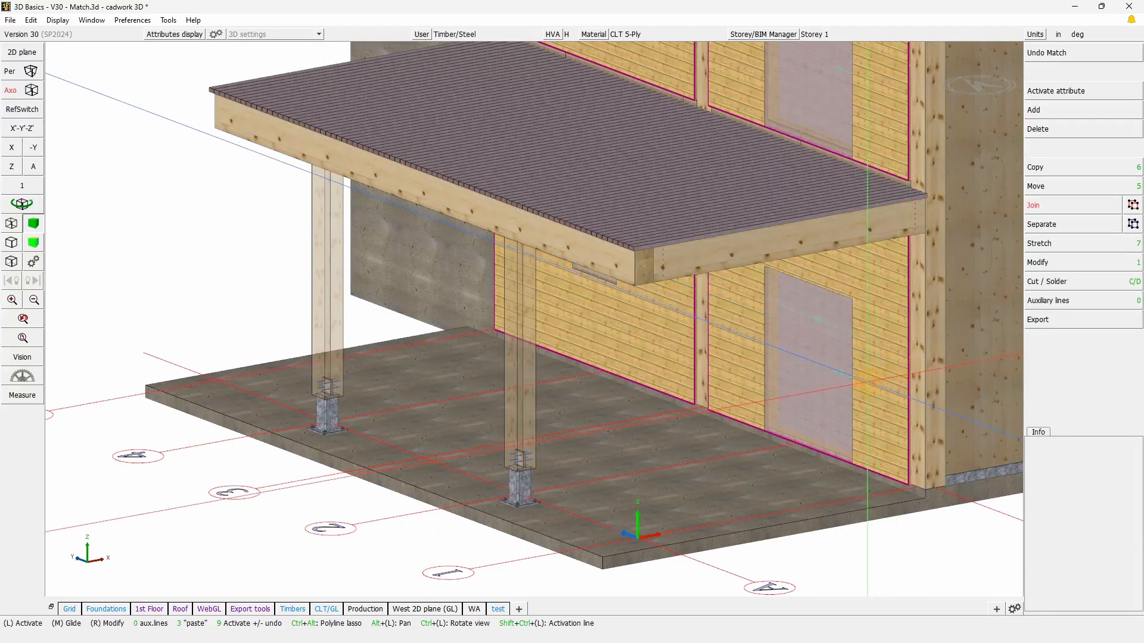
# Isolate the porch-side ground-floor wall, group W-01, together with its adjacent axis in wireframe display, leaving no element active.
pyautogui.click(881, 367)
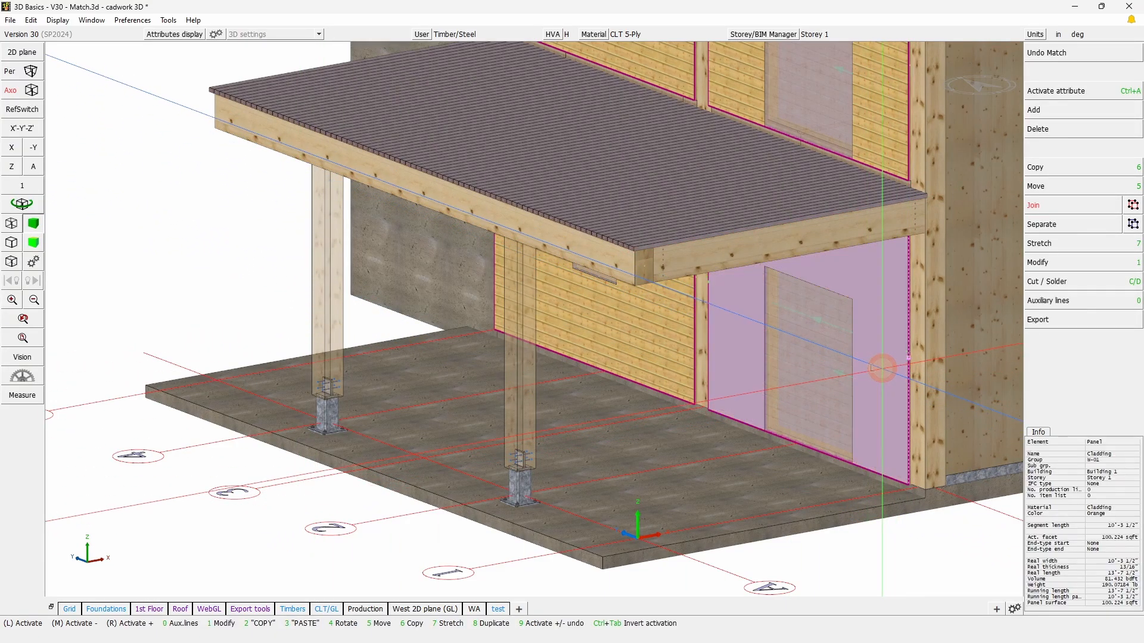
pyautogui.hotkey('ctrl', 'a')
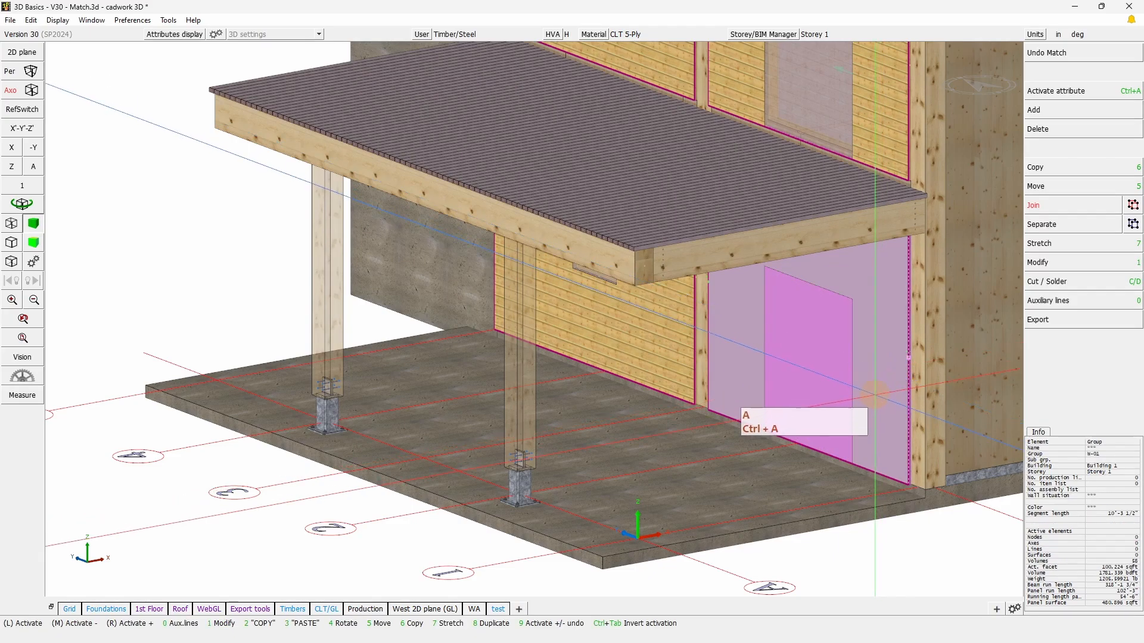
pyautogui.click(12, 223)
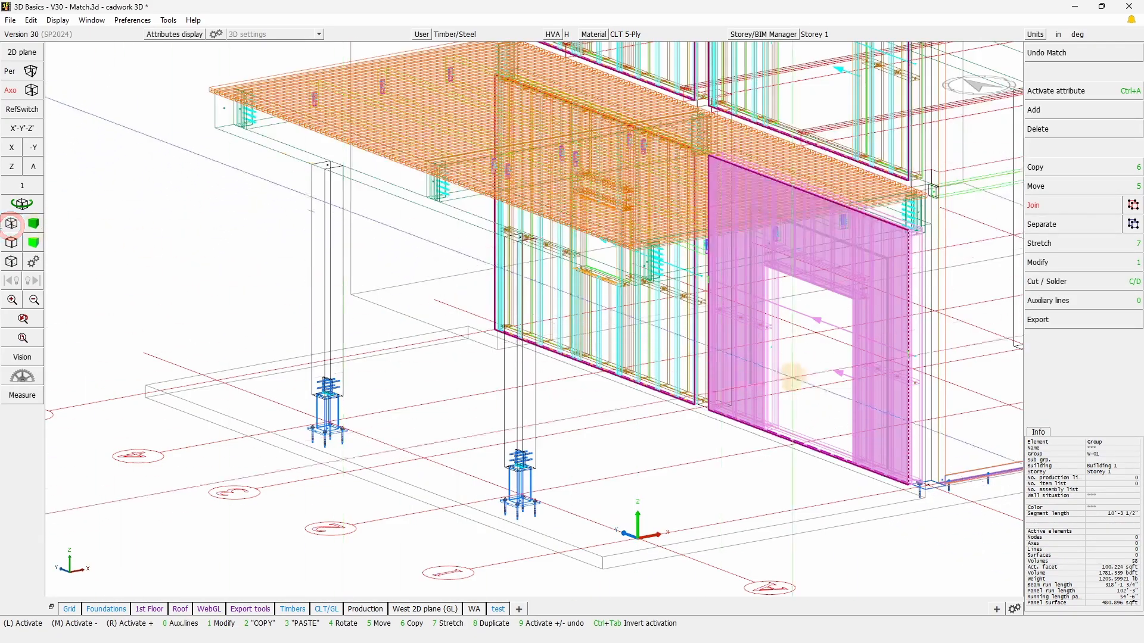
pyautogui.rightClick(873, 400)
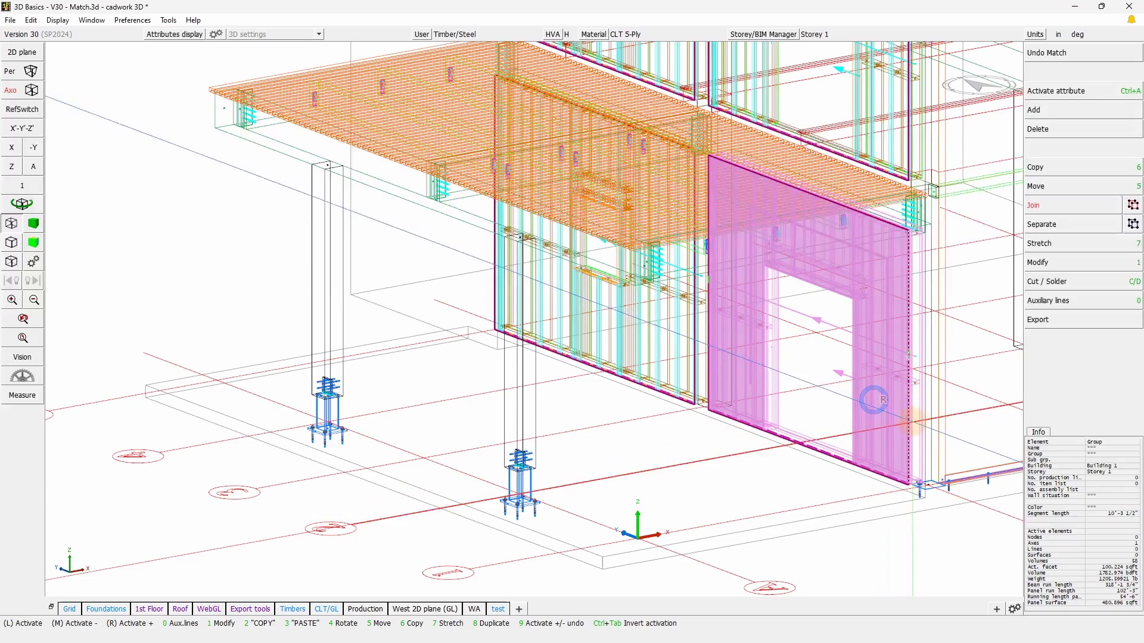
pyautogui.press('KP_Divide')
pyautogui.click(980, 327)
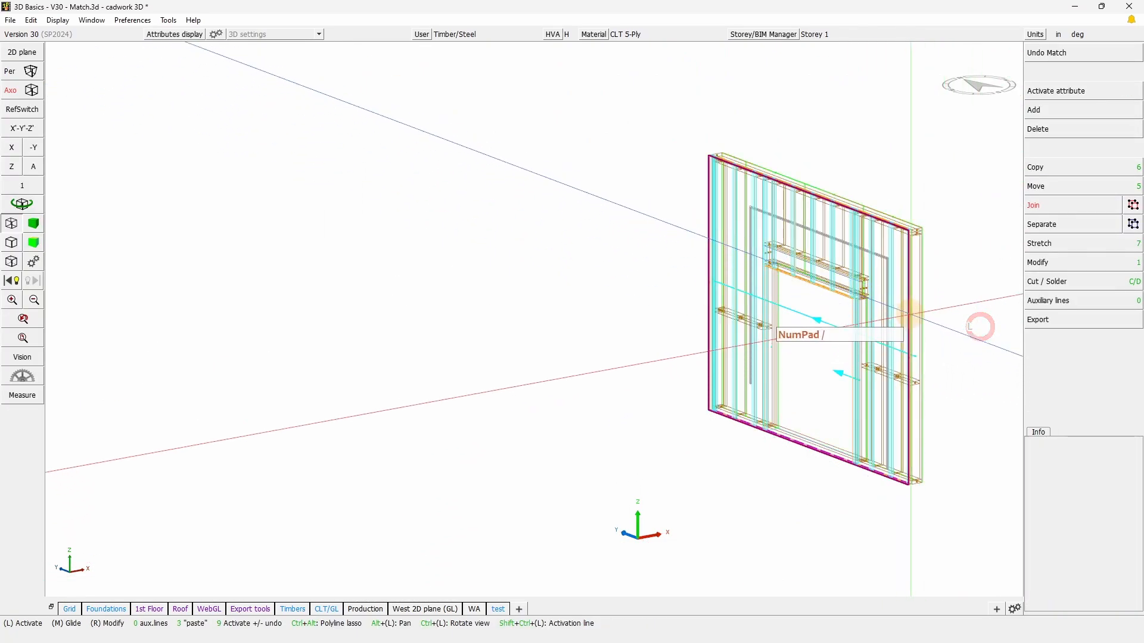
# Turn the isolated wall to show its inner side in shaded display and activate its whole group from a sheathing panel.
pyautogui.click(29, 205)
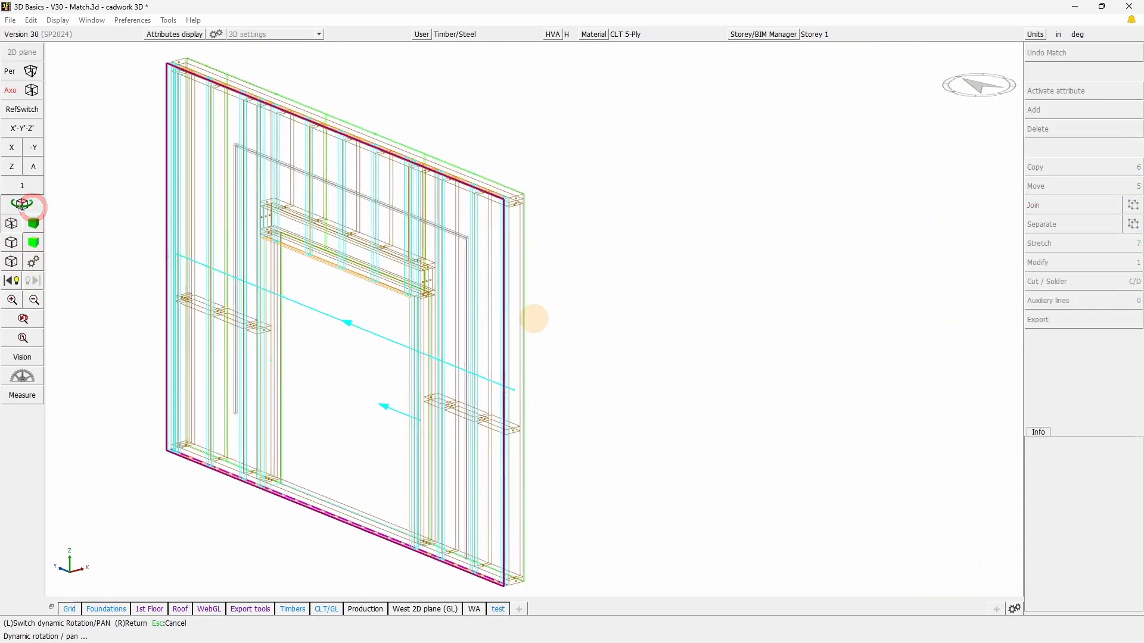
pyautogui.rightClick(534, 319)
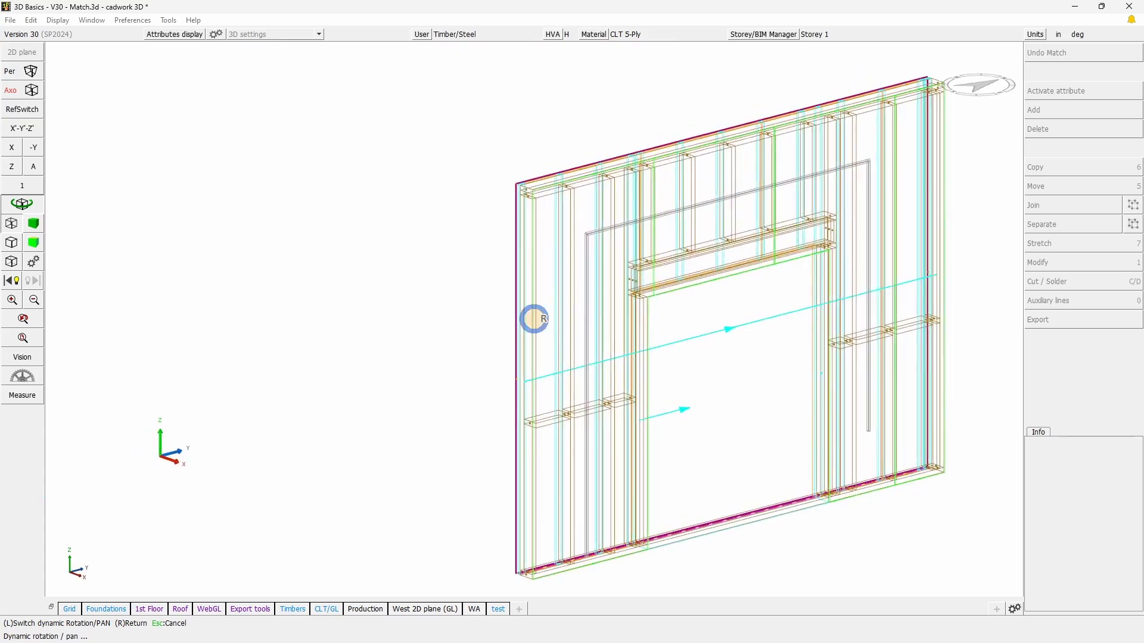
pyautogui.click(33, 223)
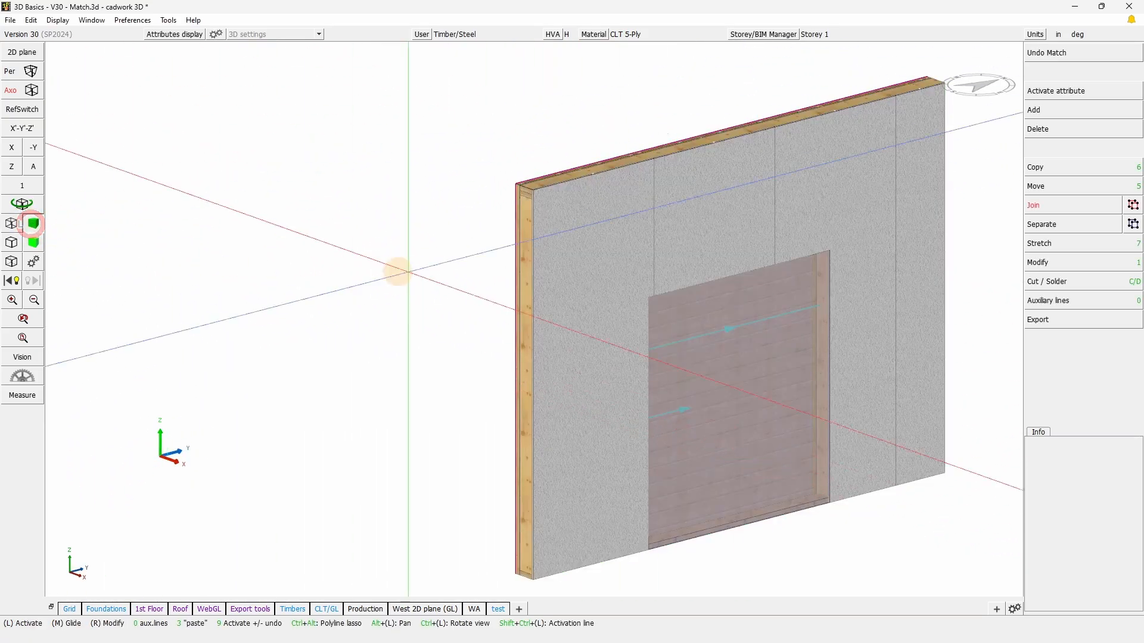
pyautogui.click(582, 258)
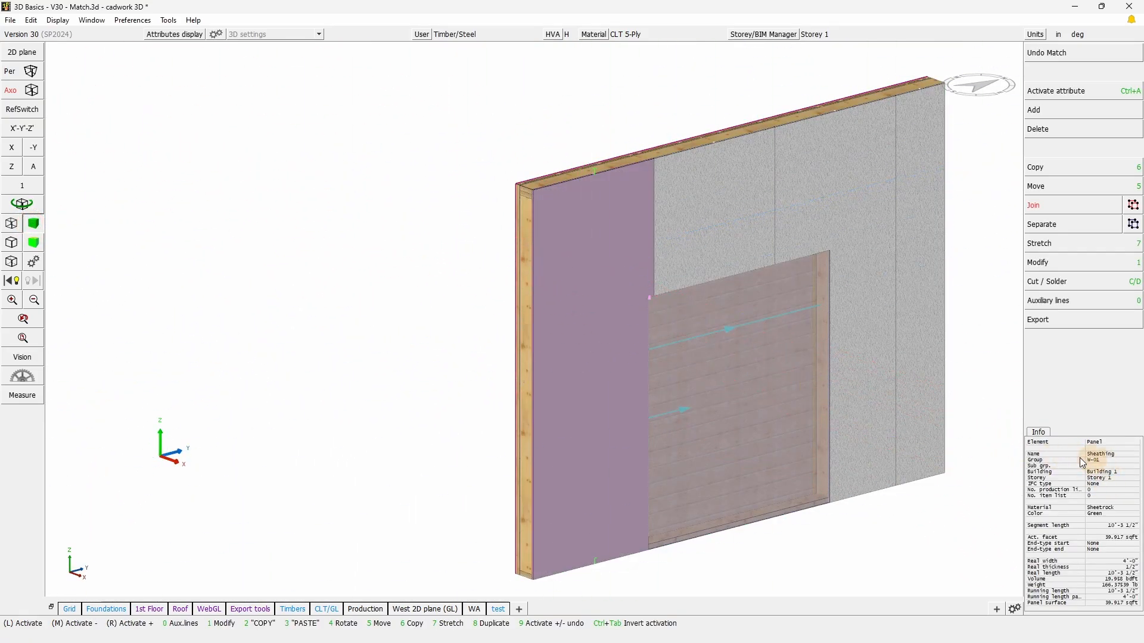
pyautogui.hotkey('ctrl', 'a')
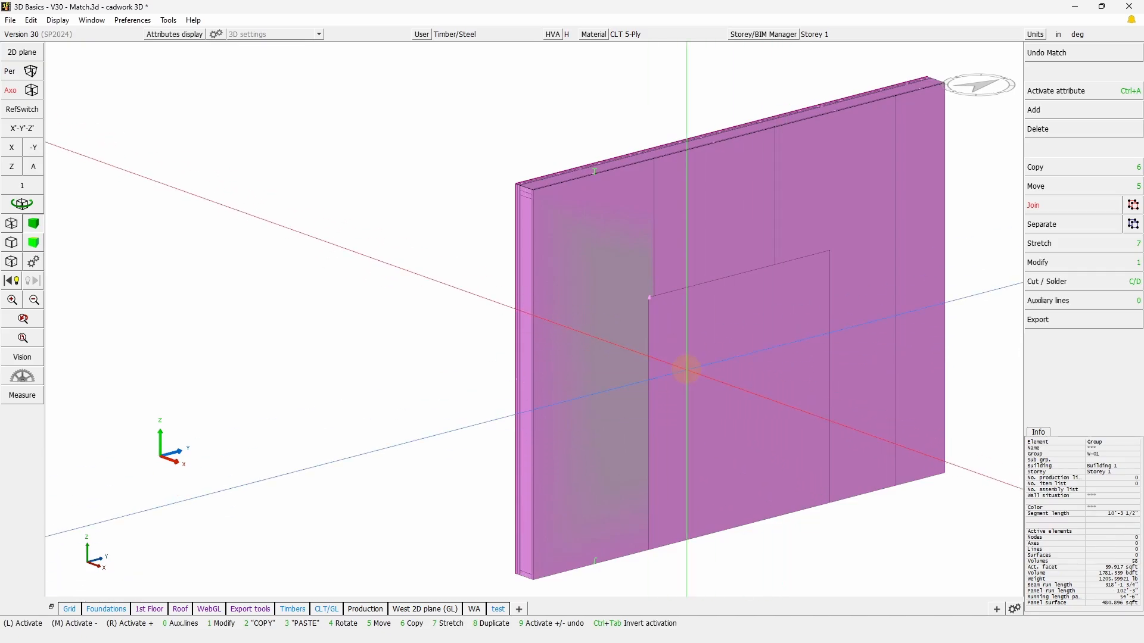
# Check the wall differentiation options in the framed wall shop drawing settings and leave the export without changing them.
pyautogui.click(1043, 322)
pyautogui.click(1042, 260)
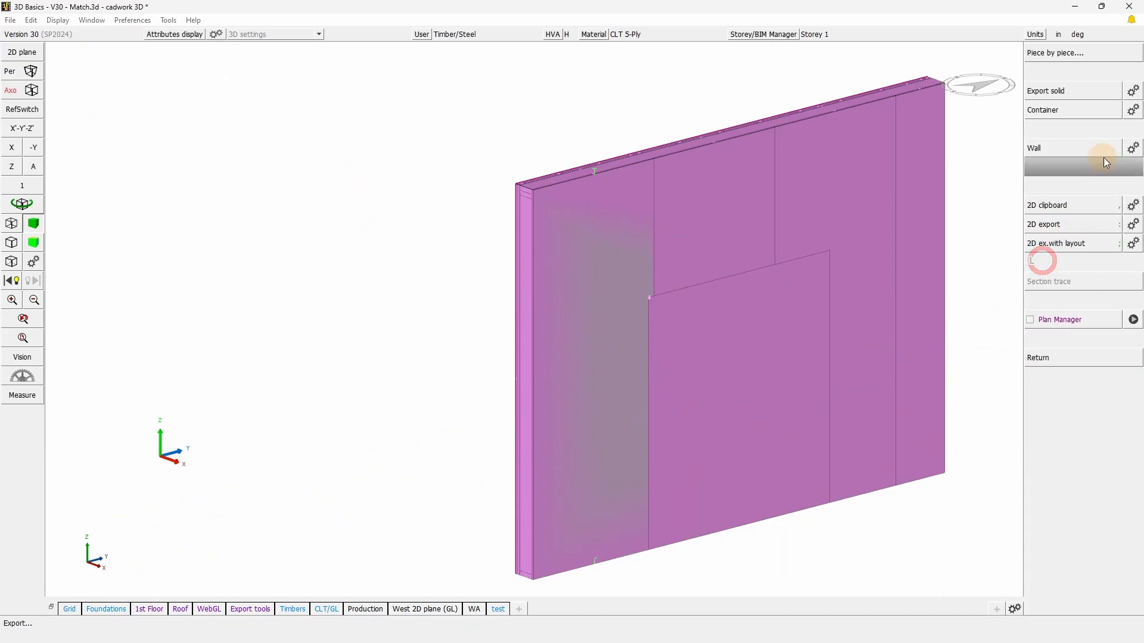
pyautogui.click(1133, 148)
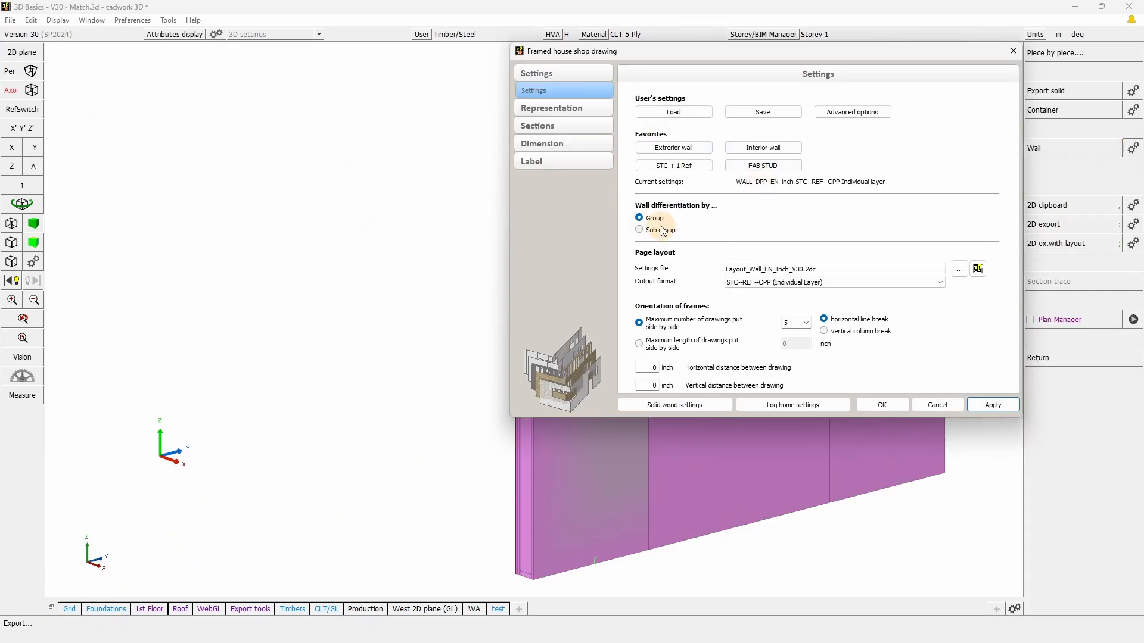
pyautogui.click(662, 230)
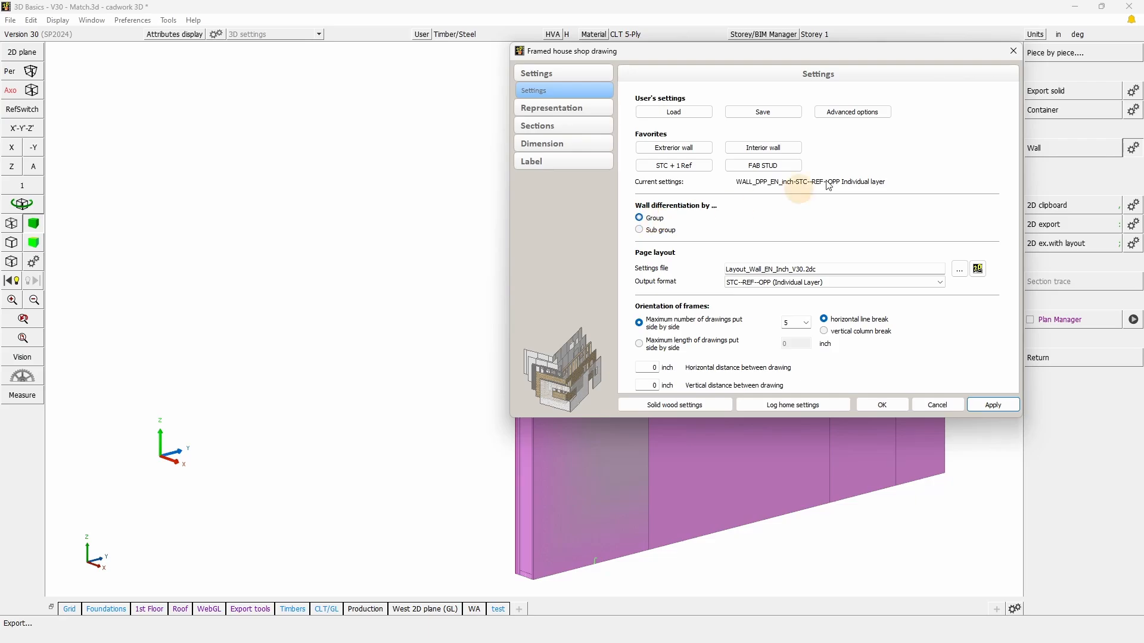
pyautogui.click(1015, 51)
pyautogui.rightClick(673, 356)
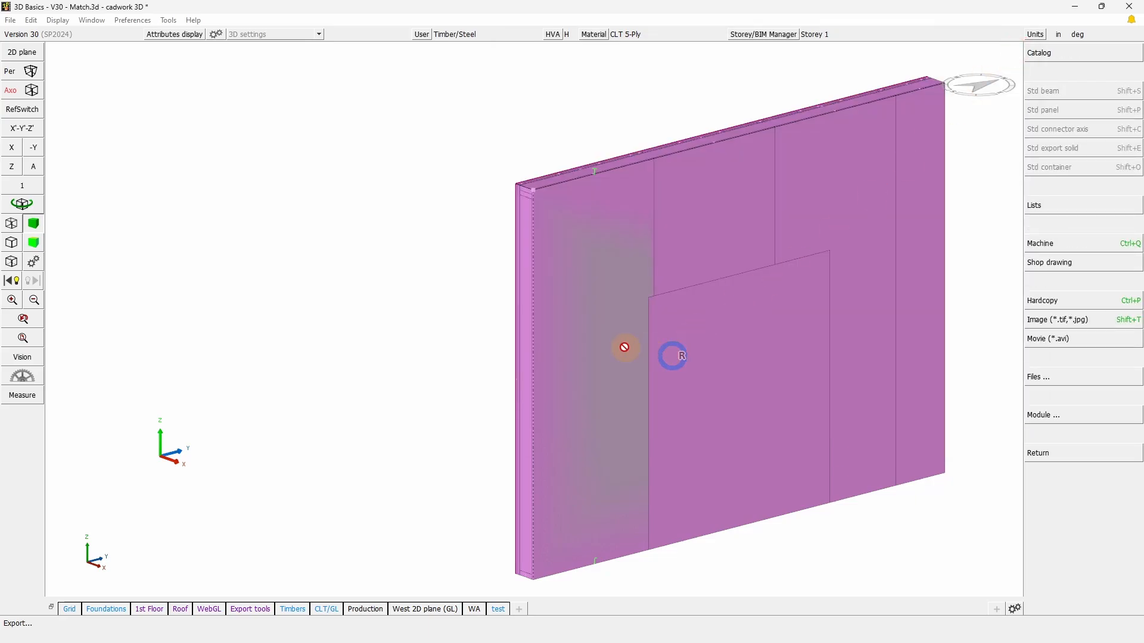
pyautogui.rightClick(551, 345)
# Hide the active wall group in wireframe display to examine what does not belong to it, and show the wall again.
pyautogui.click(12, 223)
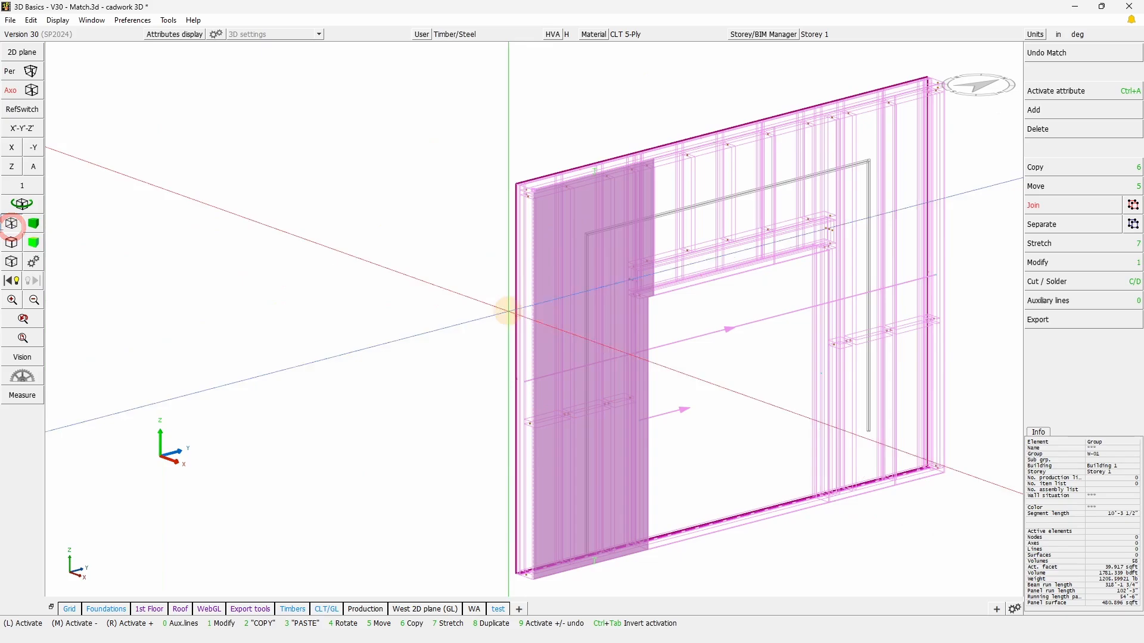
pyautogui.scroll(10, 591, 259)
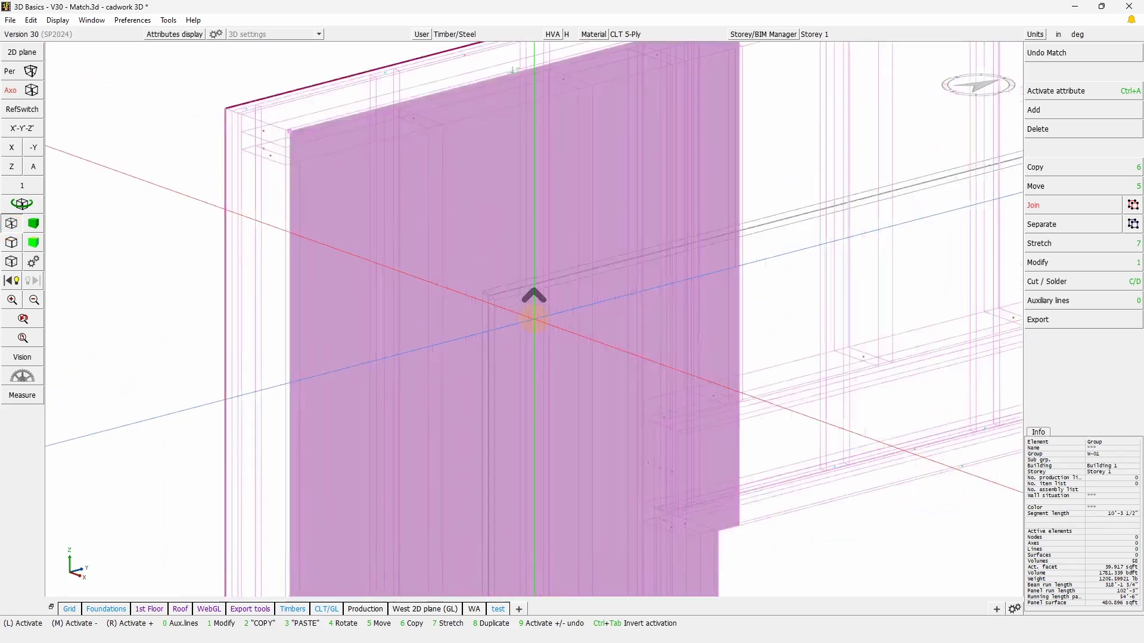
pyautogui.scroll(-5, 533, 320)
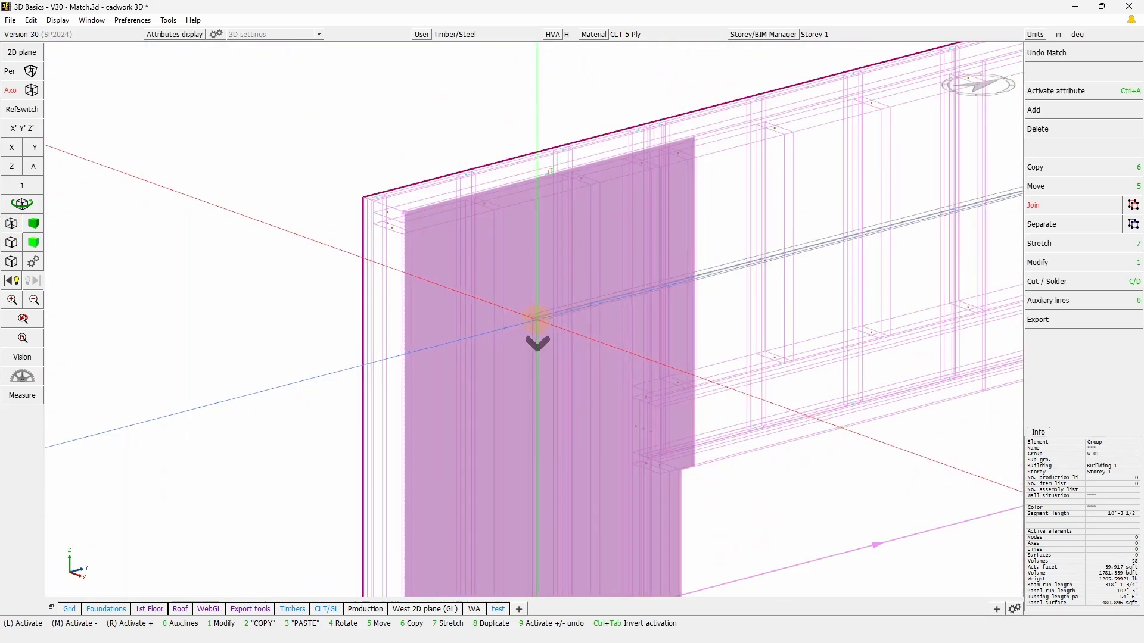
pyautogui.press('KP_Multiply')
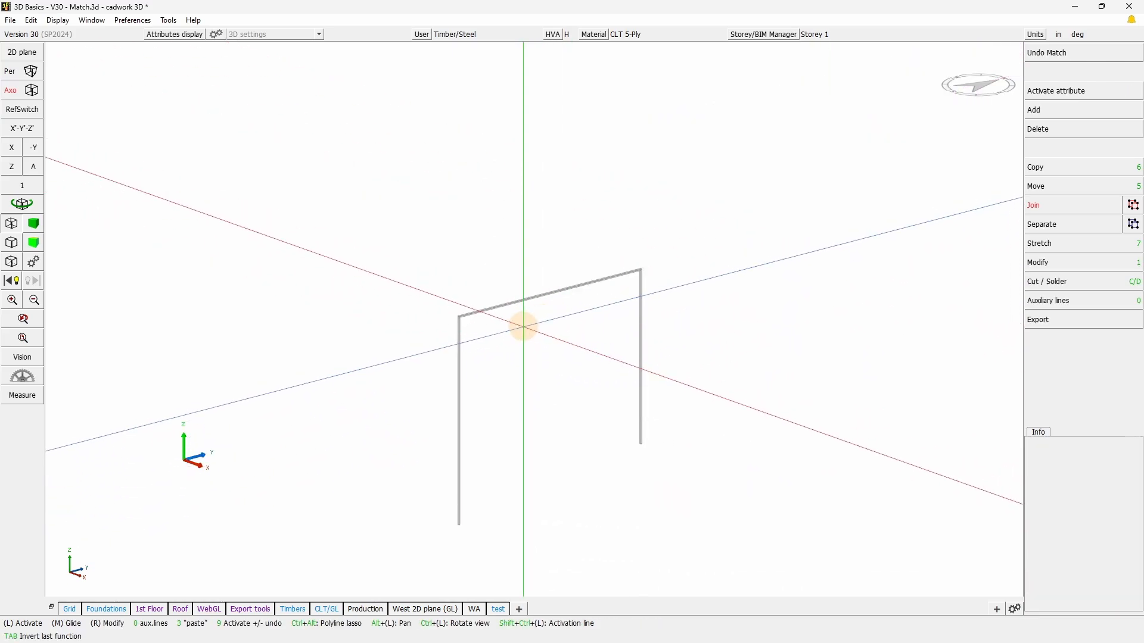
pyautogui.hotkey('shift', 'a')
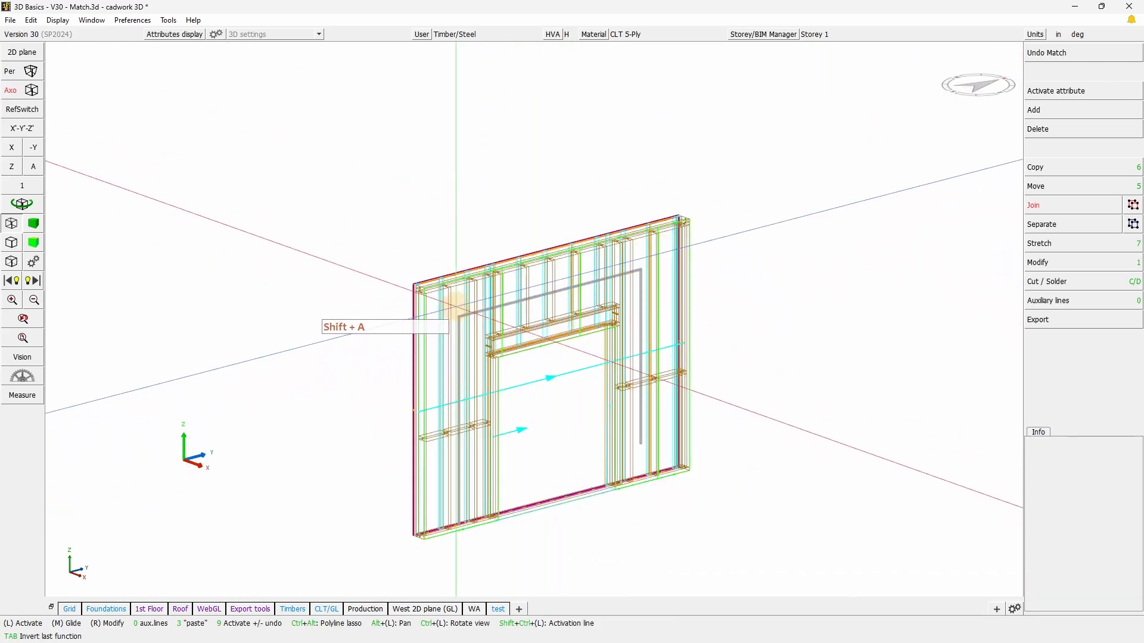
# Compare the Info attributes of the sheathing panel and the wire, and make a wall stud the active element.
pyautogui.click(455, 307)
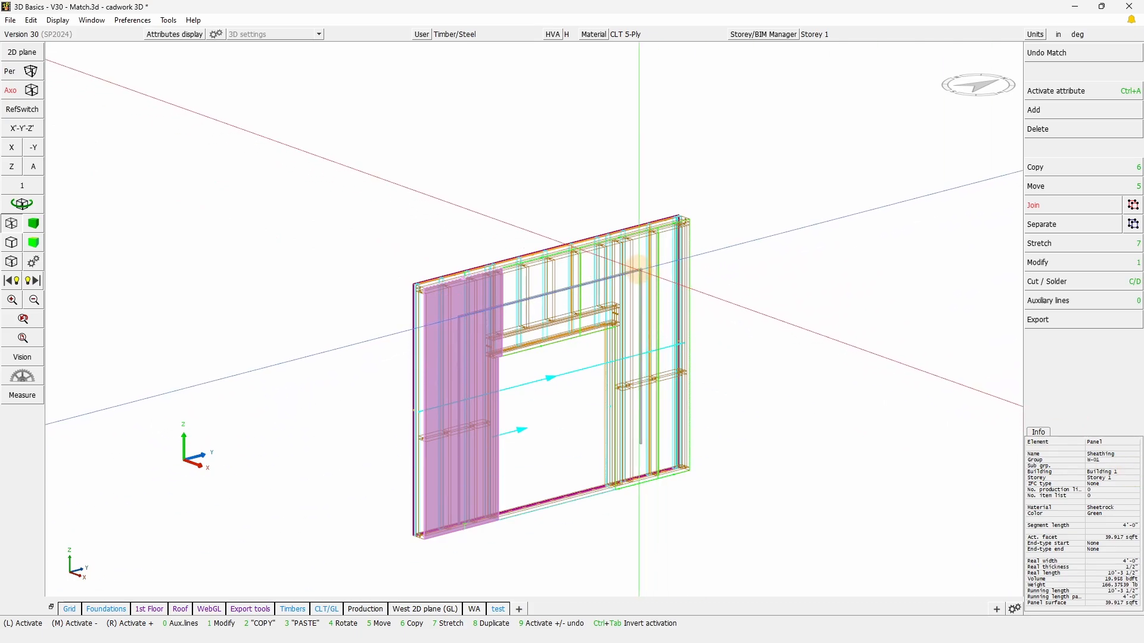
pyautogui.click(639, 269)
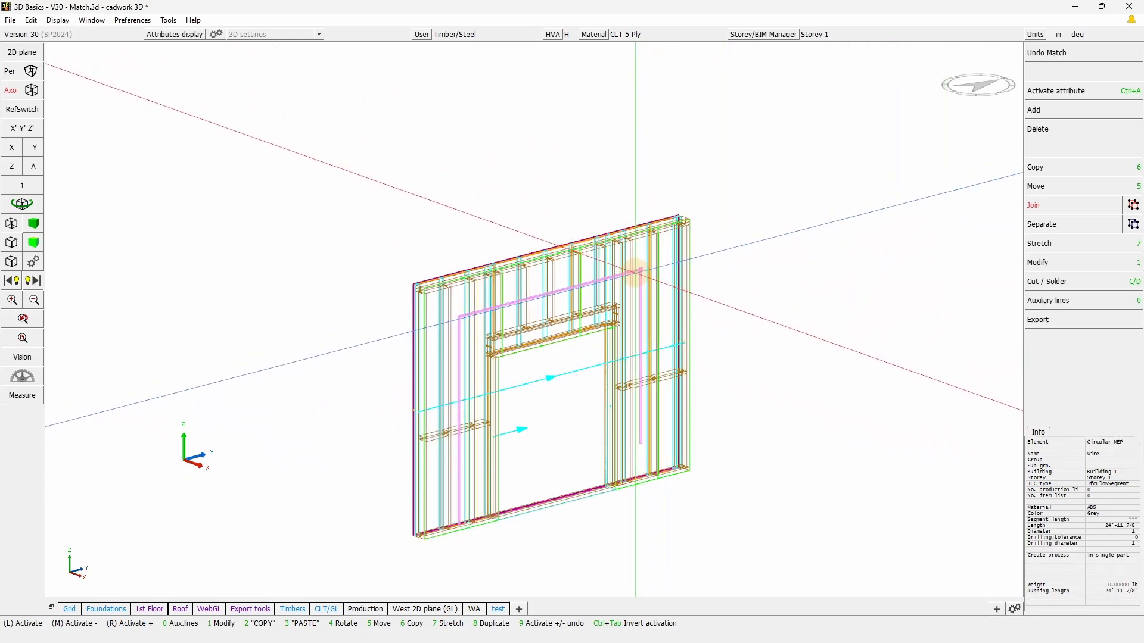
pyautogui.click(654, 268)
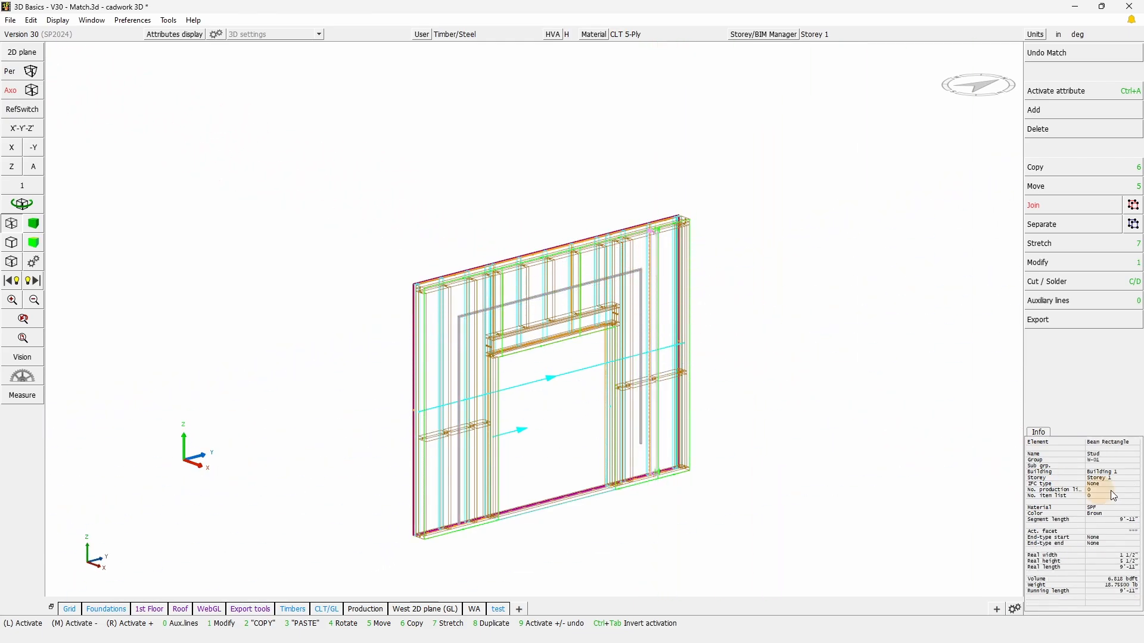
pyautogui.moveTo(1020, 342)
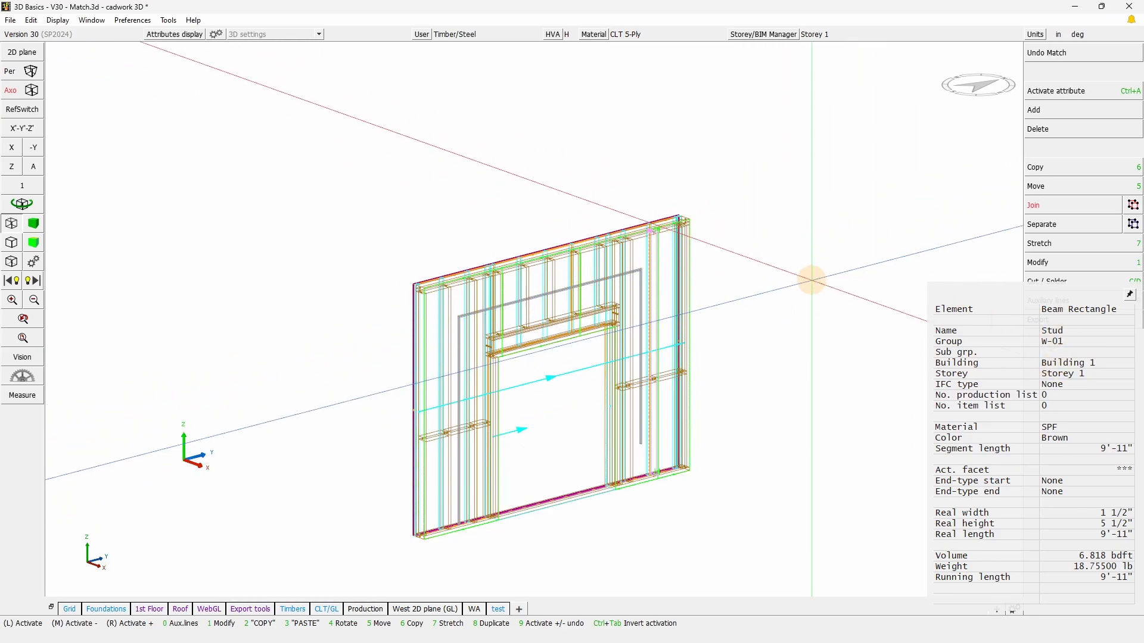
# Examine the active stud's layer detection in the Element Module output settings and close the dialog without changes.
pyautogui.hotkey('ctrl', 'e')
pyautogui.click(512, 129)
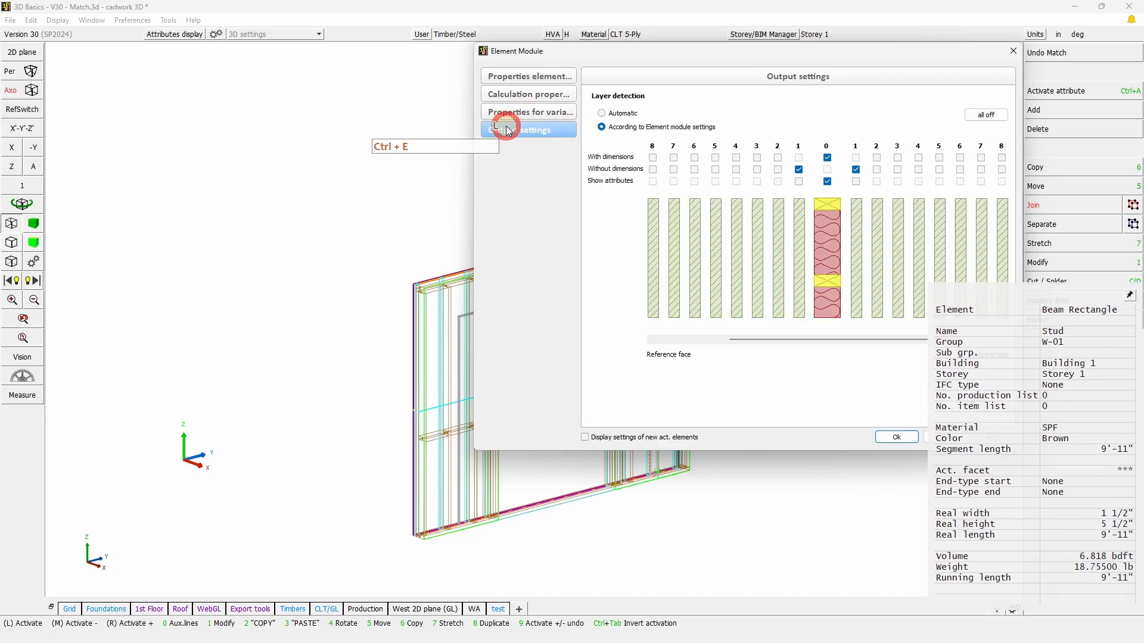
pyautogui.click(833, 184)
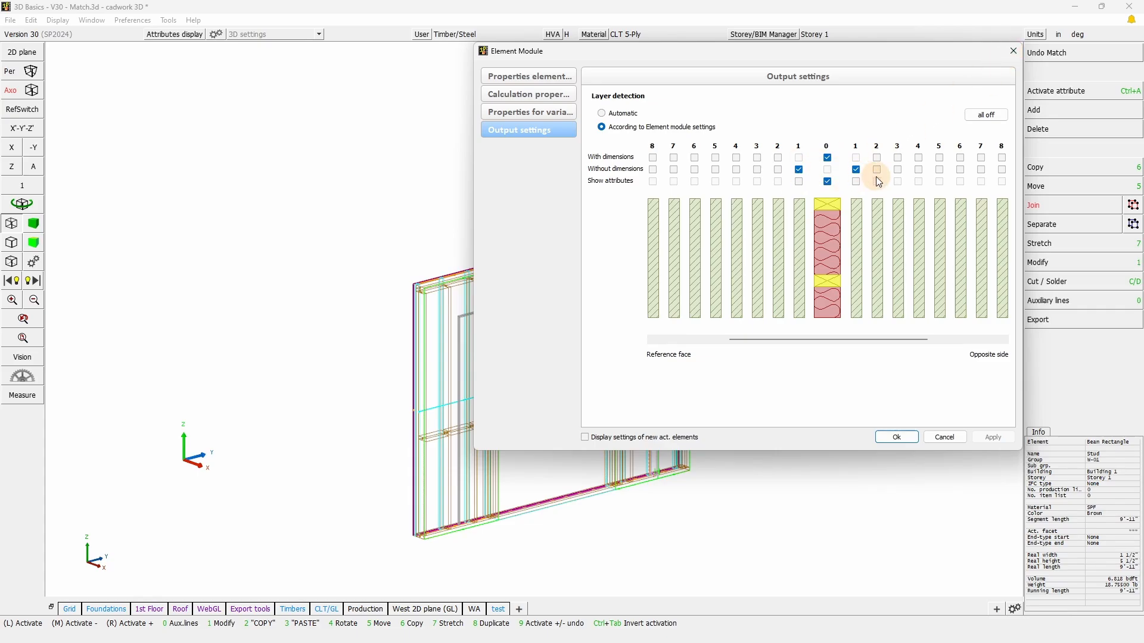
pyautogui.click(1011, 51)
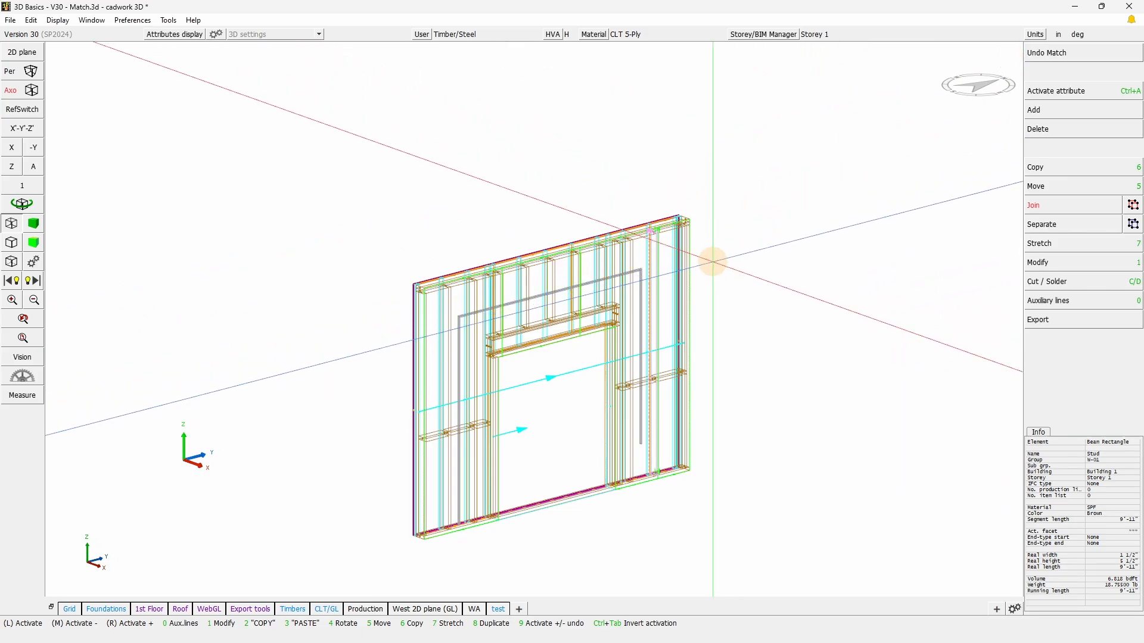
# Start Match from the active stud and restrict the attributes to match to Group and Element properties.
pyautogui.hotkey('alt', 'v')
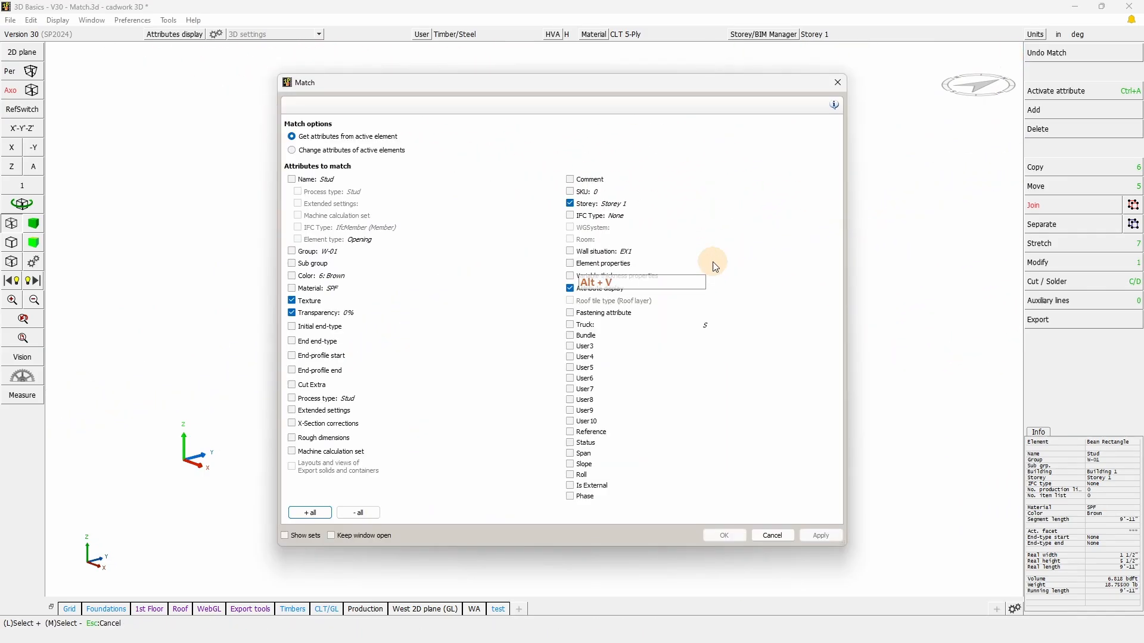
pyautogui.click(360, 513)
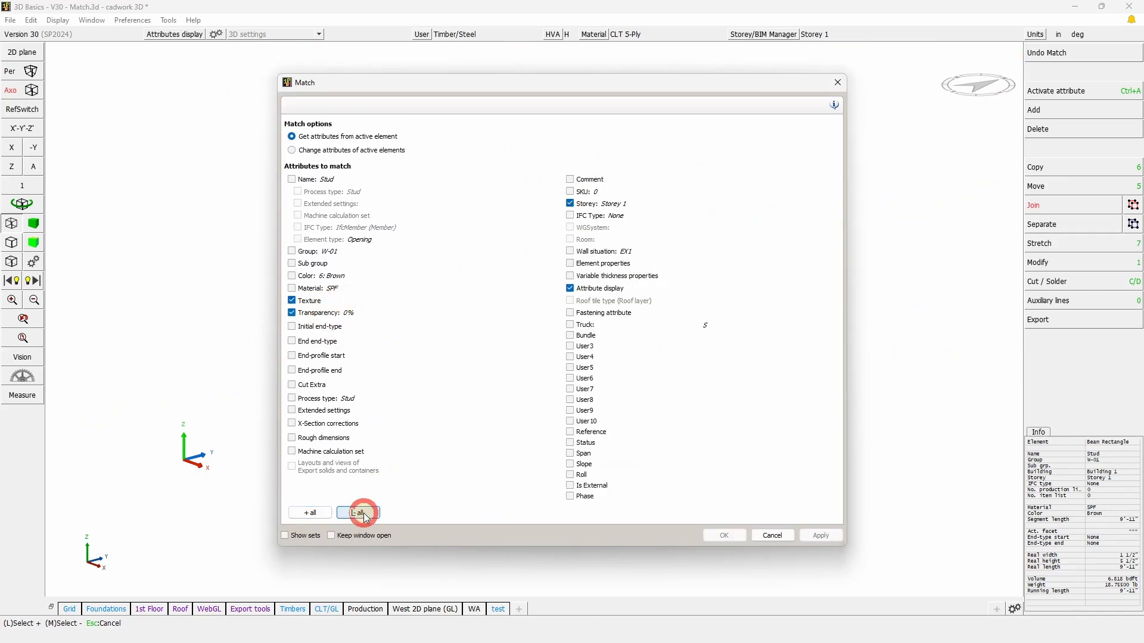
pyautogui.click(293, 251)
pyautogui.click(602, 265)
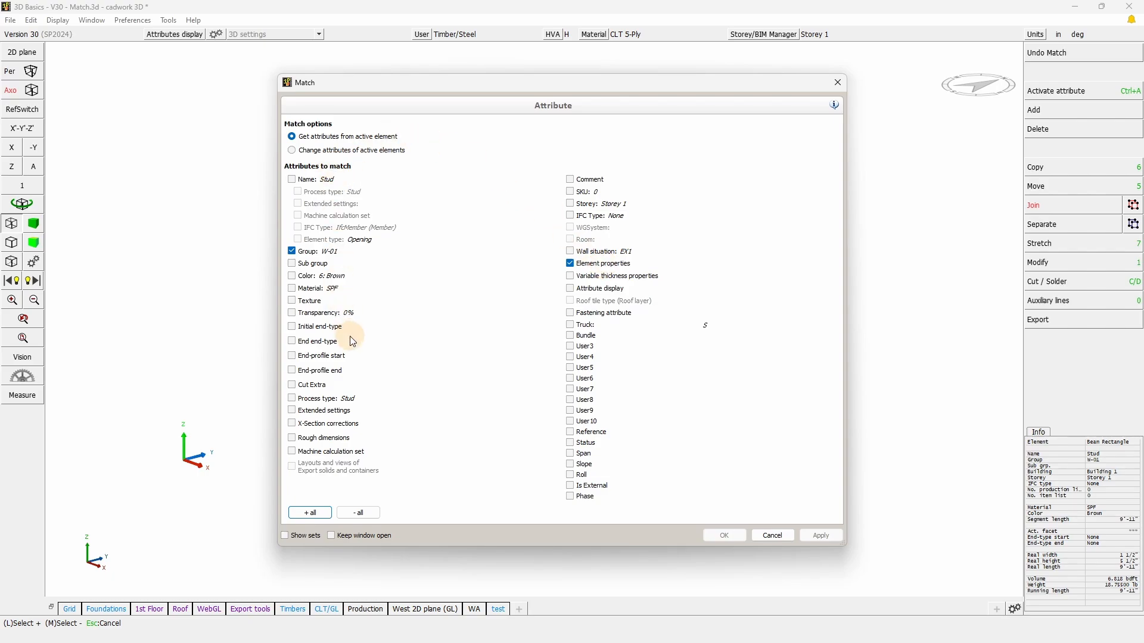
# Try selecting all attributes to match, clear them all, and include Group and Element properties again.
pyautogui.click(368, 520)
pyautogui.click(312, 514)
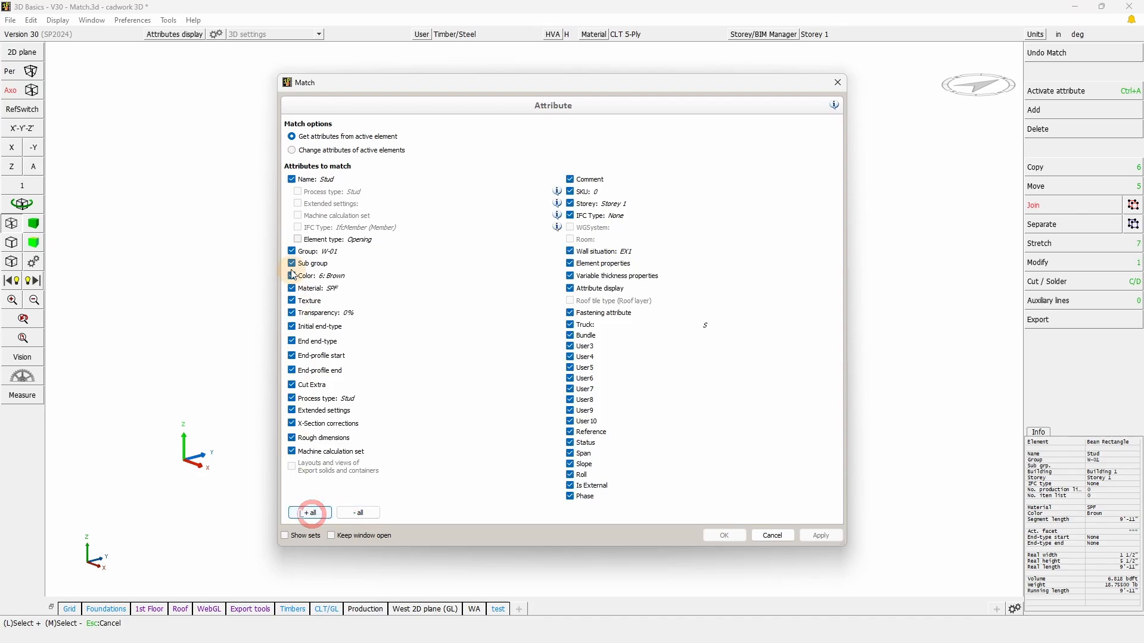
pyautogui.click(358, 513)
pyautogui.click(292, 252)
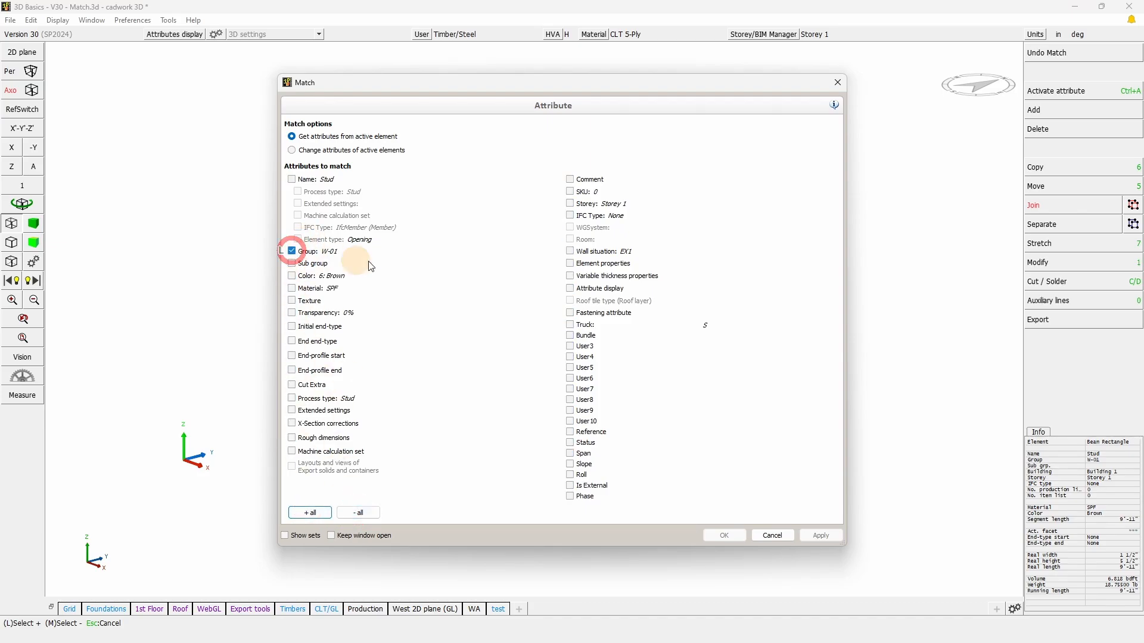
pyautogui.click(584, 266)
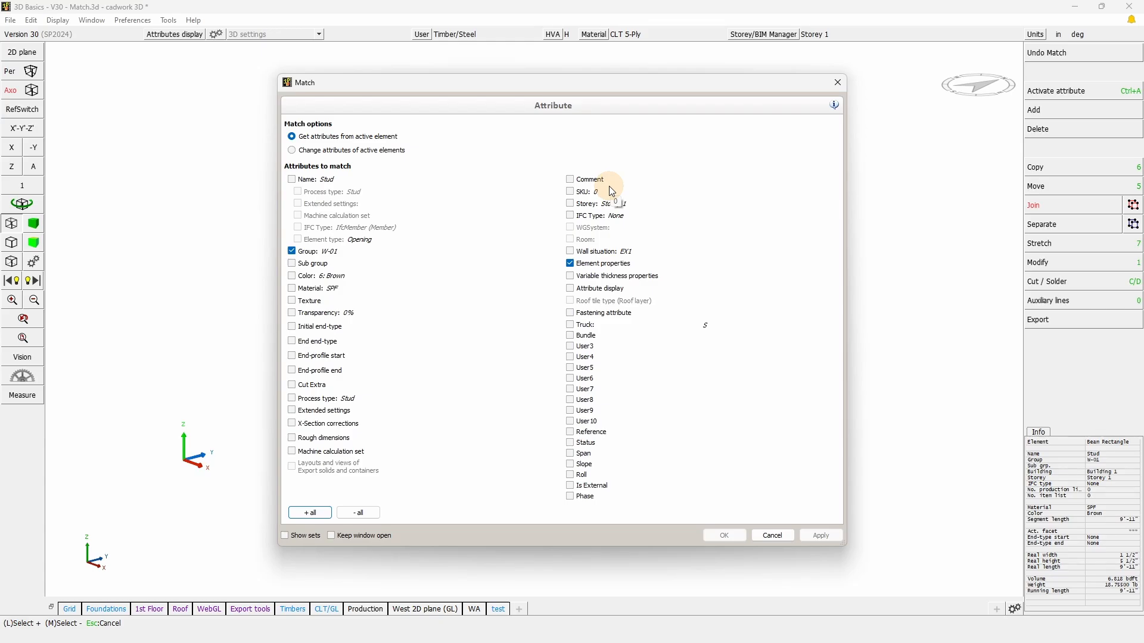
# Show the sets in the Match dialog and add a set named Wall export with Group and Element properties included.
pyautogui.click(285, 536)
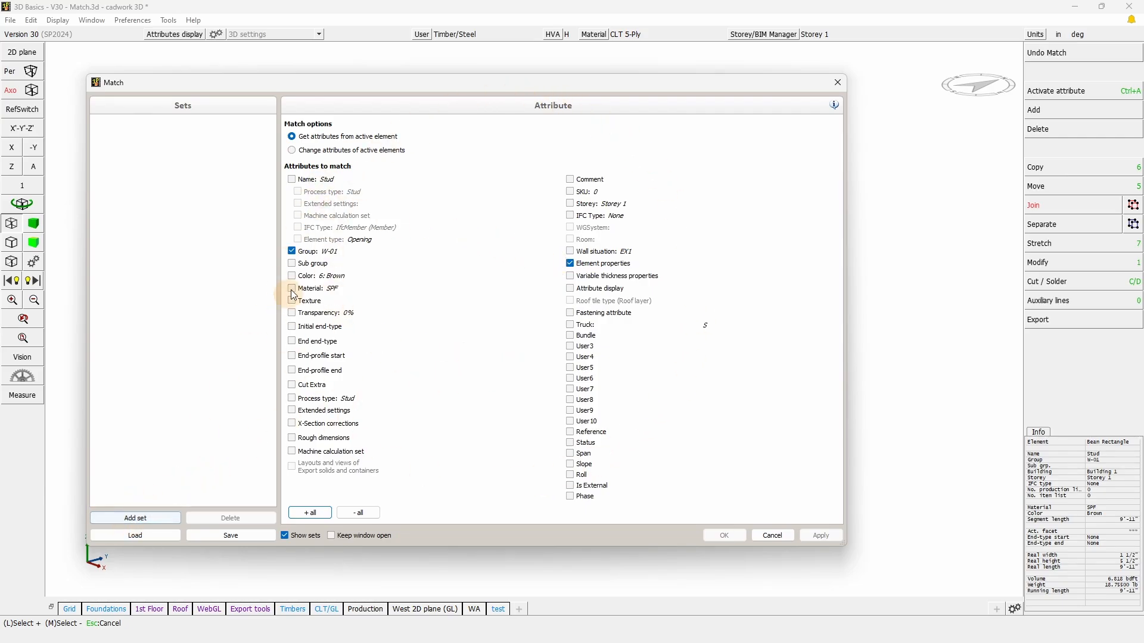
pyautogui.click(141, 519)
pyautogui.click(127, 121)
pyautogui.click(128, 120)
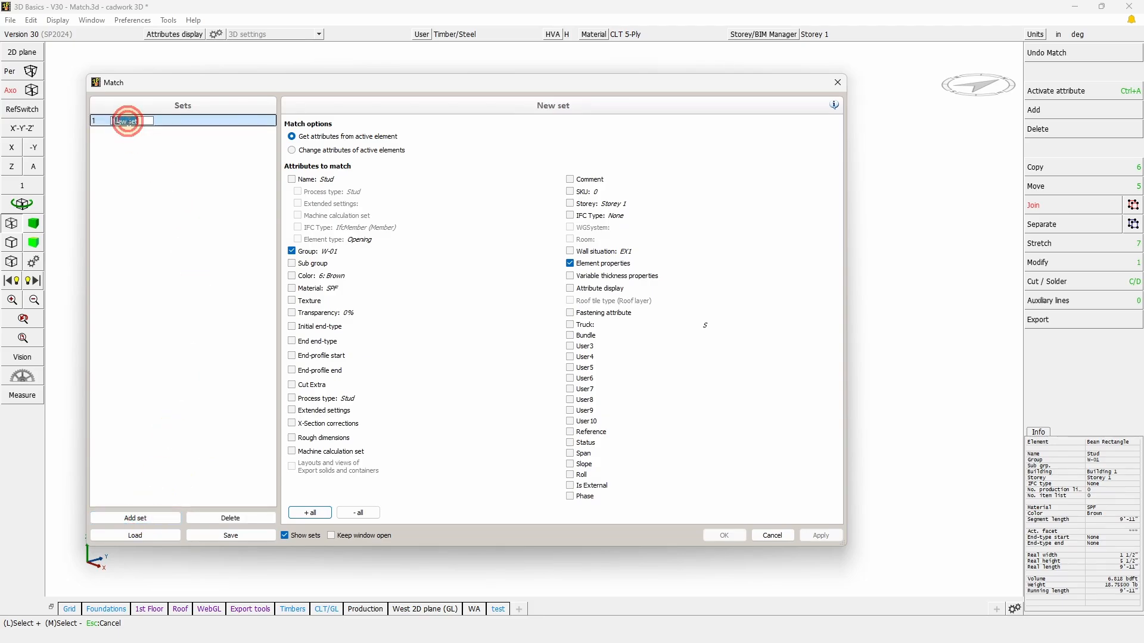
pyautogui.write('Wall')
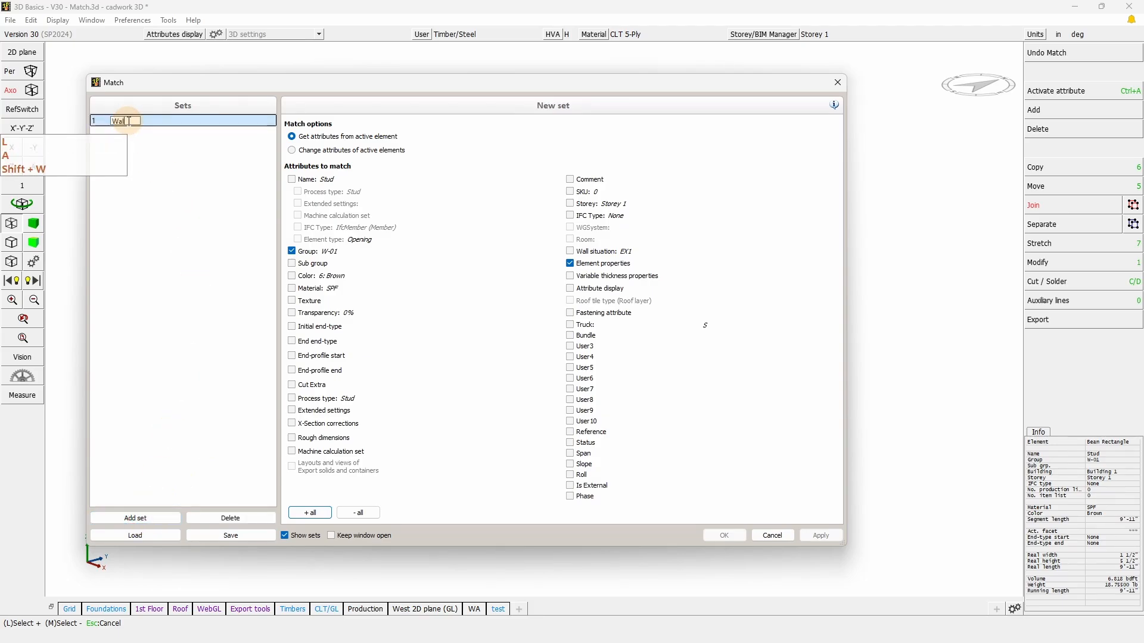
pyautogui.write(' export')
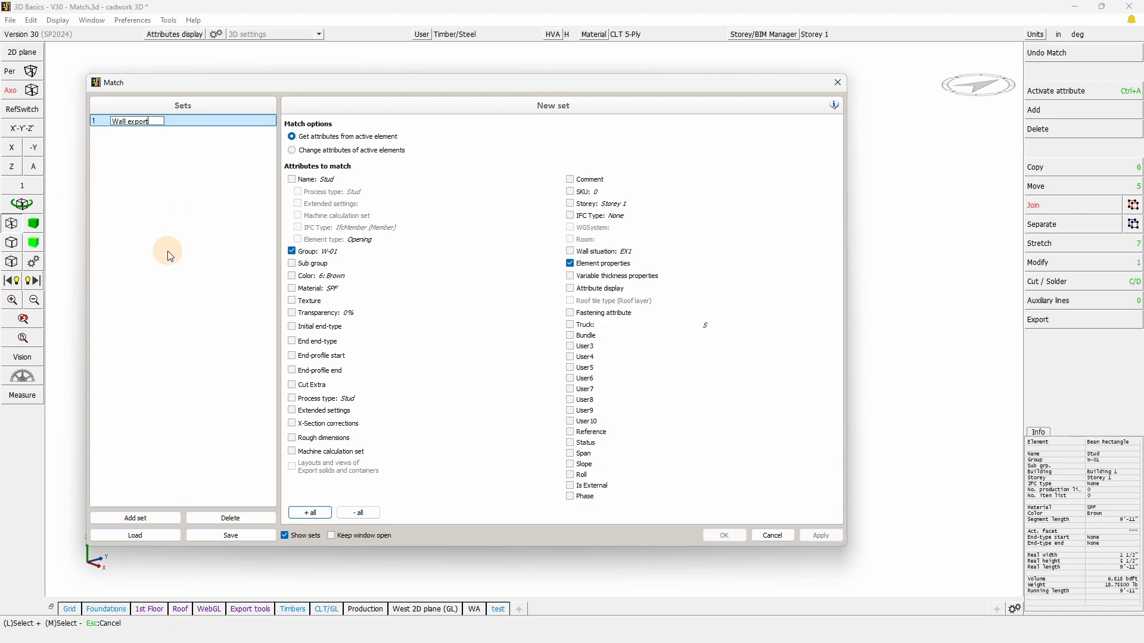
pyautogui.click(215, 285)
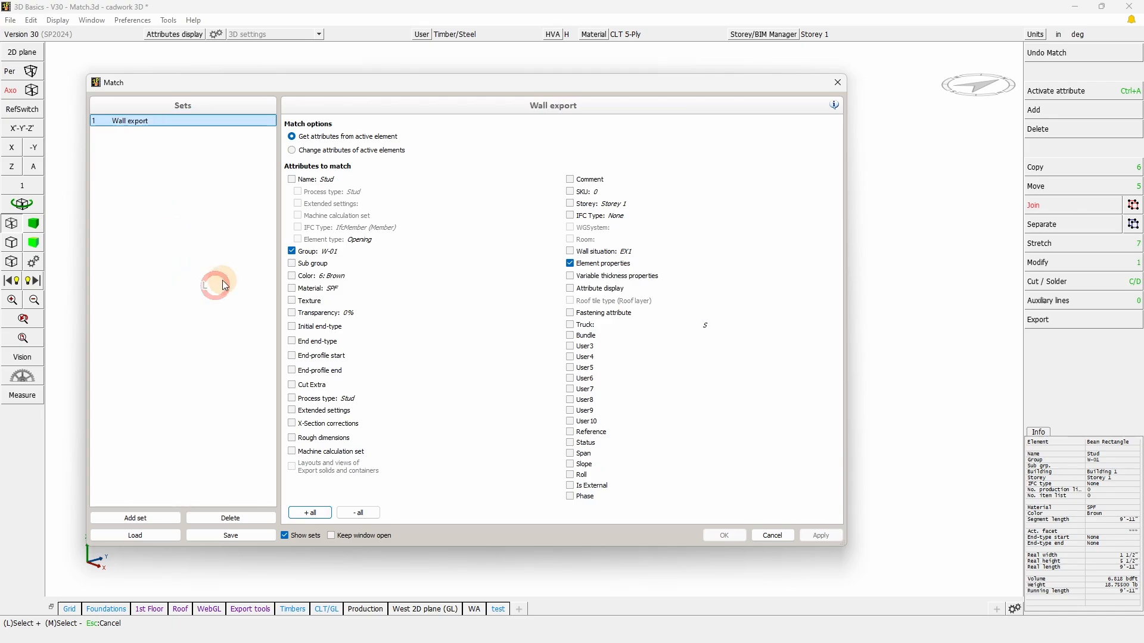
# Examine the UserSets folder offered for saving match sets and cancel without saving a file.
pyautogui.click(146, 540)
pyautogui.click(234, 537)
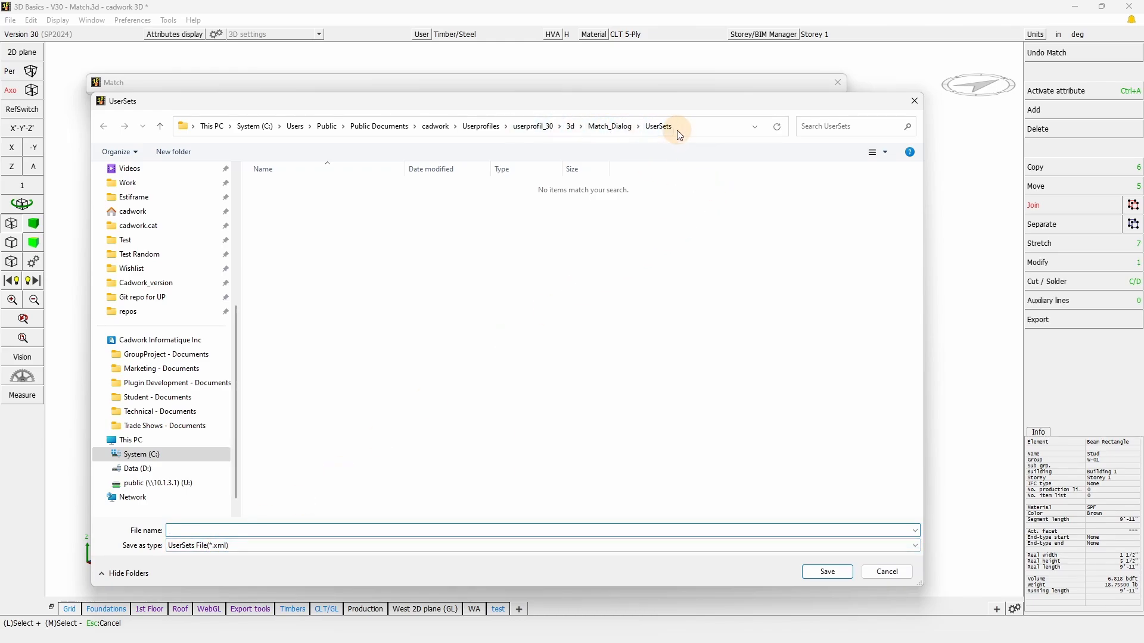
pyautogui.press('Escape')
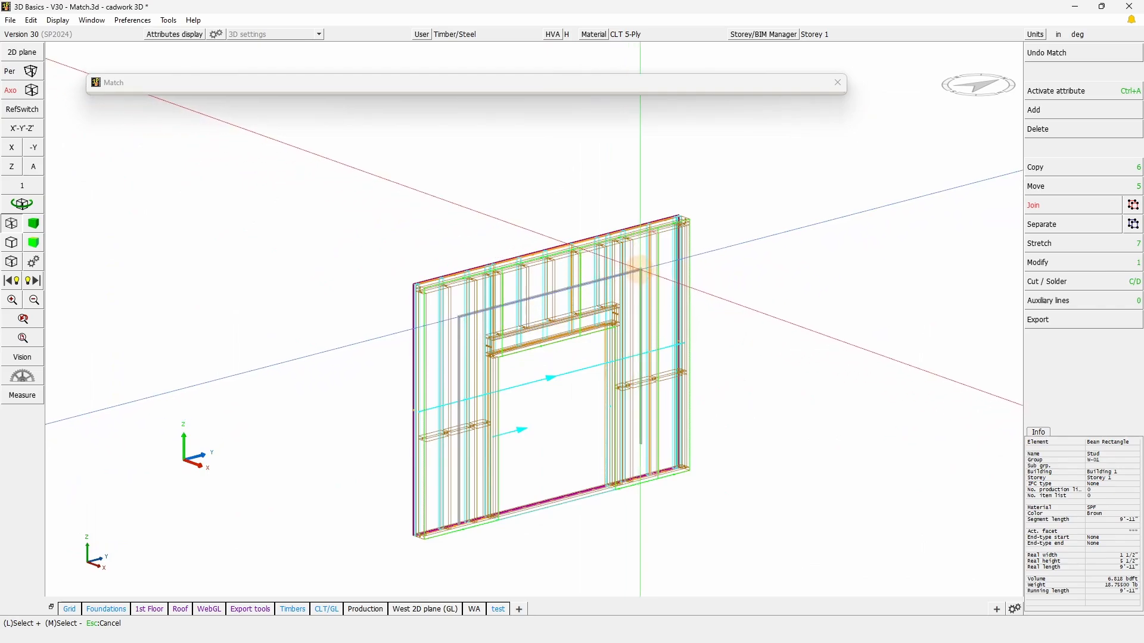
# Apply the stud's Group and Element properties to the wire, check its attributes and Element Module output settings, and deactivate it.
pyautogui.click(641, 271)
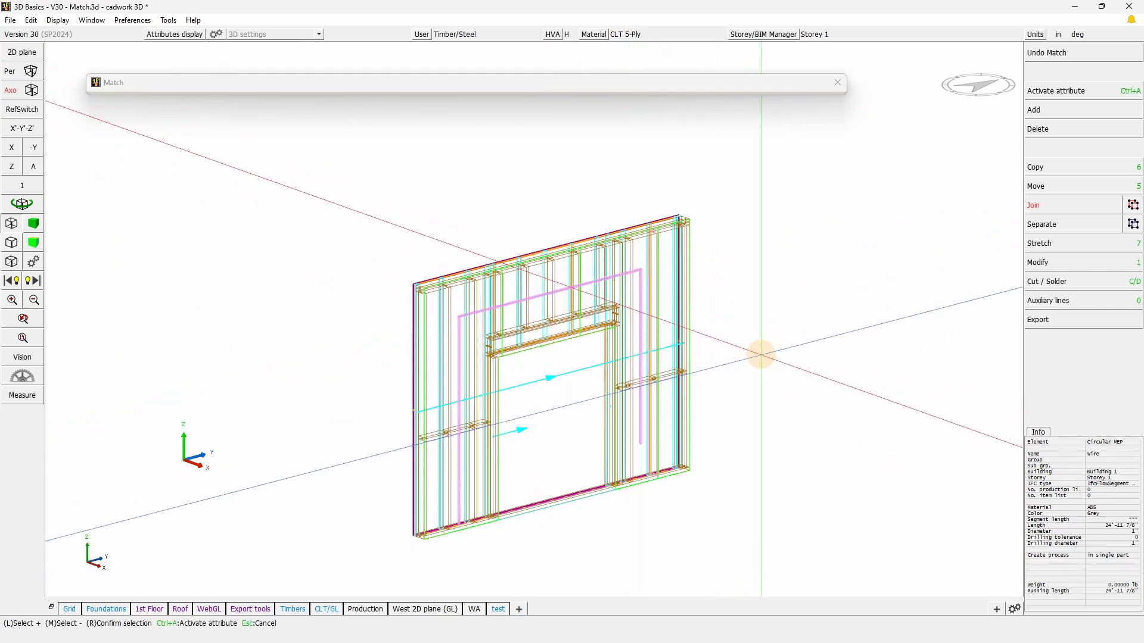
pyautogui.rightClick(761, 355)
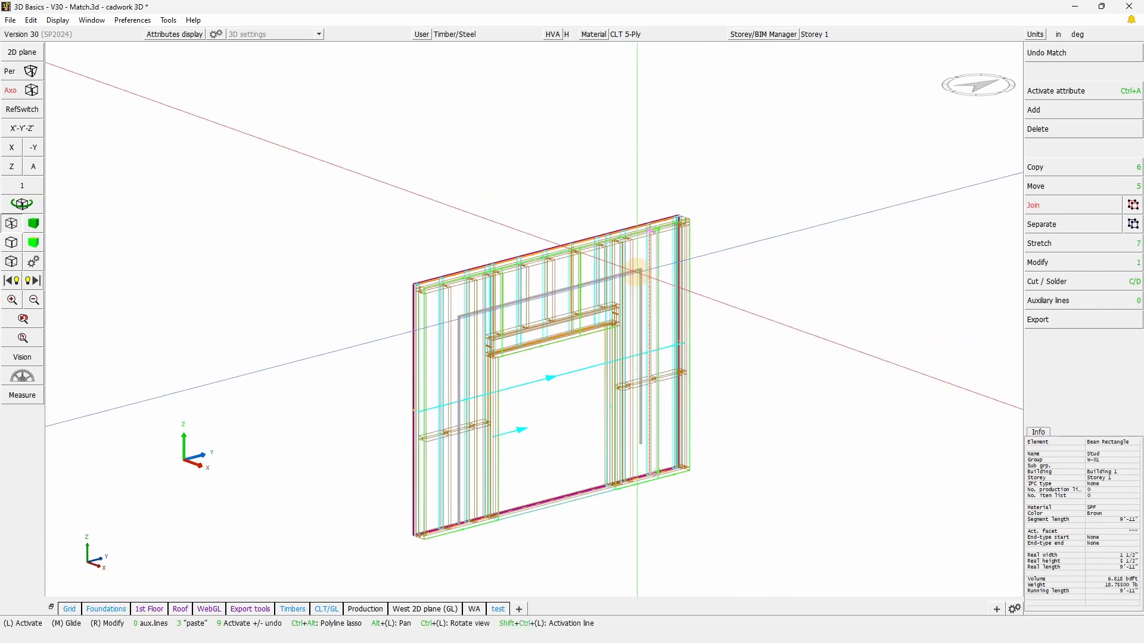
pyautogui.click(640, 271)
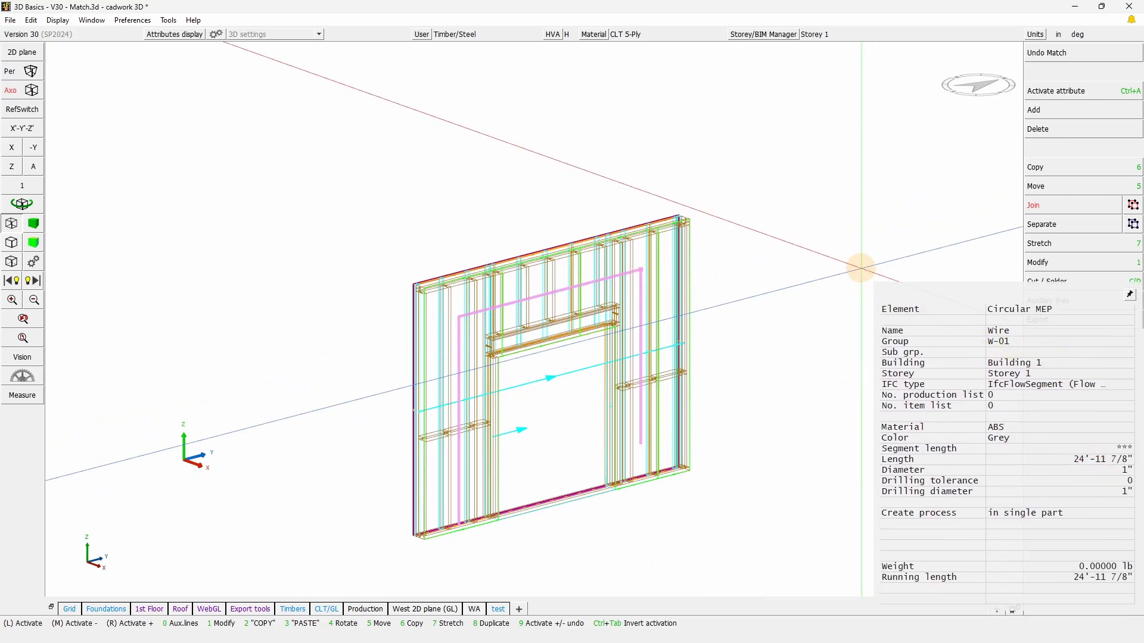
pyautogui.hotkey('ctrl', 'e')
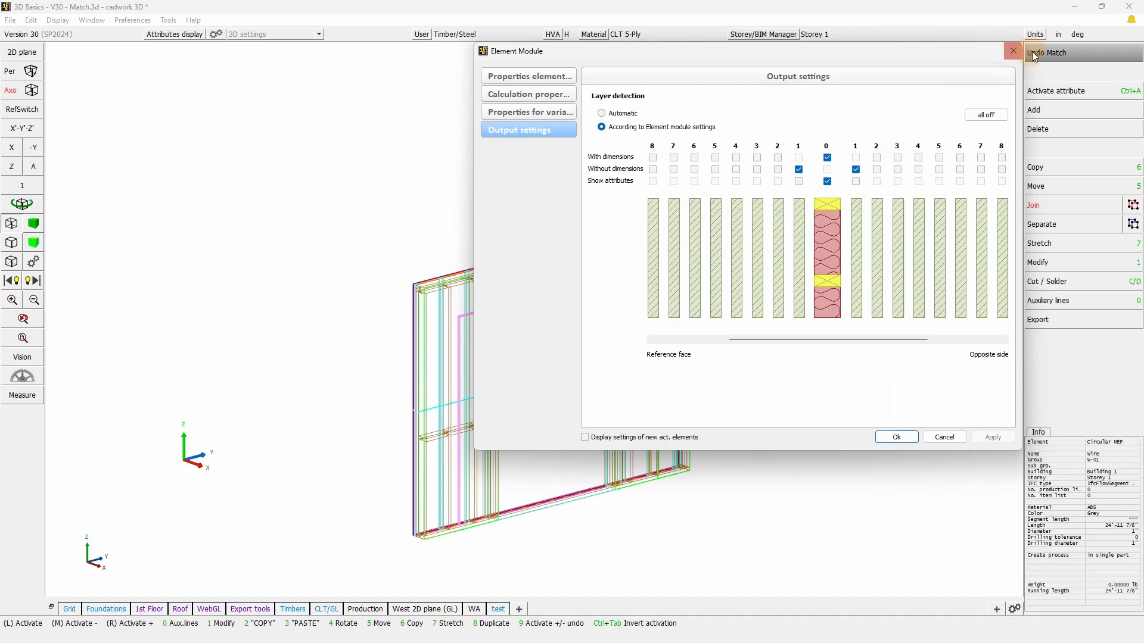
pyautogui.click(1016, 52)
pyautogui.rightClick(832, 274)
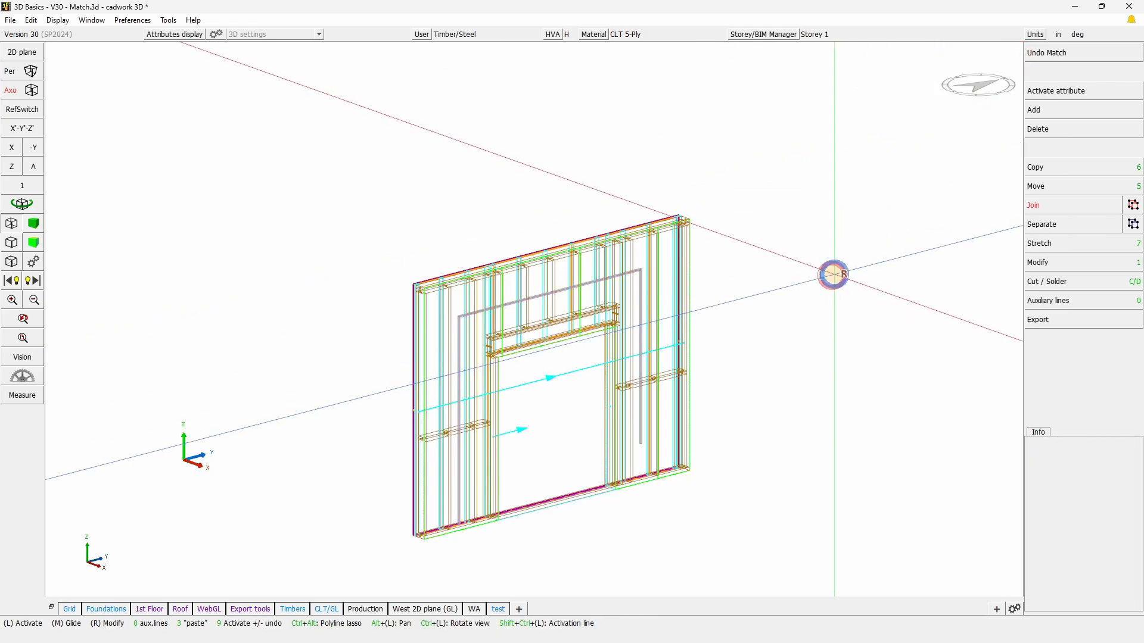
# Show all elements of the house as a shaded model and rotate it to an overall exterior view with the porch in front.
pyautogui.click(33, 167)
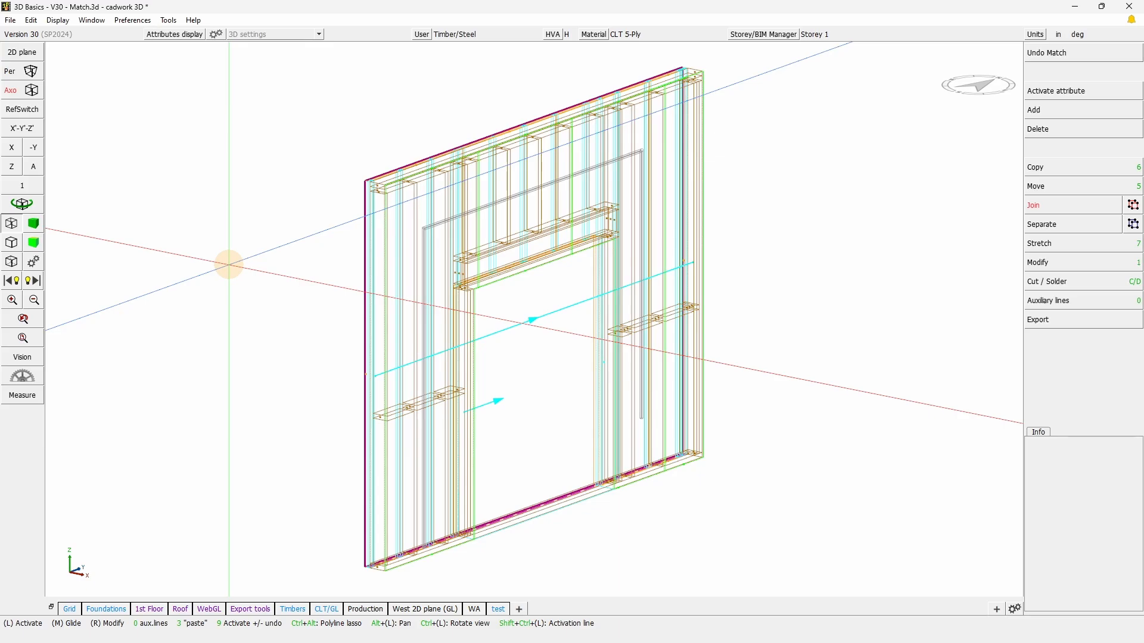
pyautogui.hotkey('shift', 'a')
pyautogui.click(33, 223)
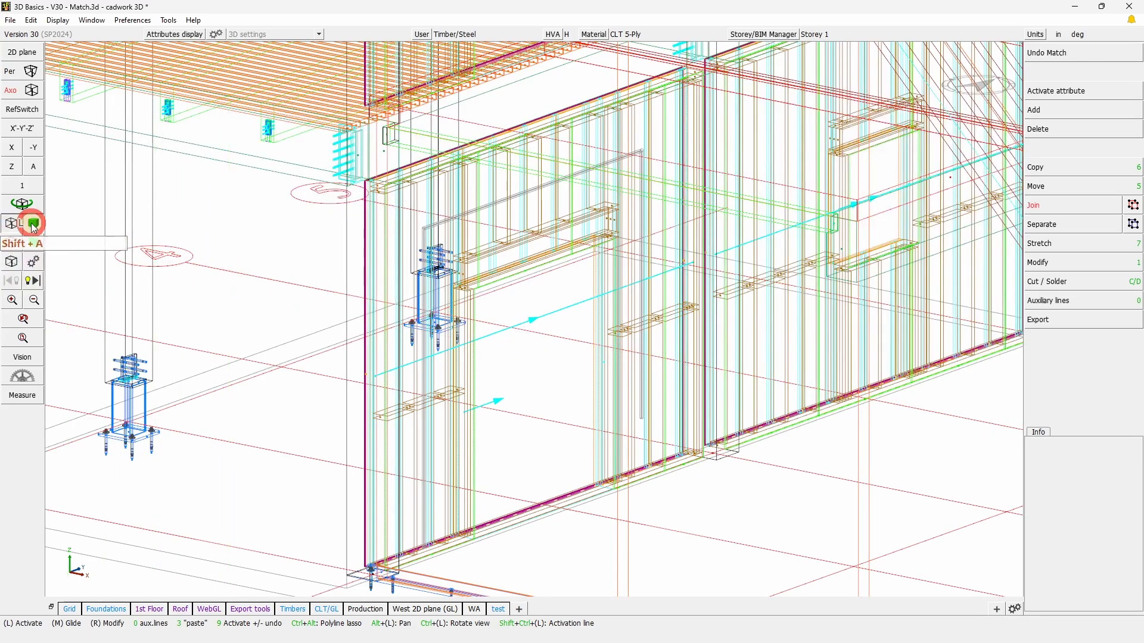
pyautogui.click(22, 204)
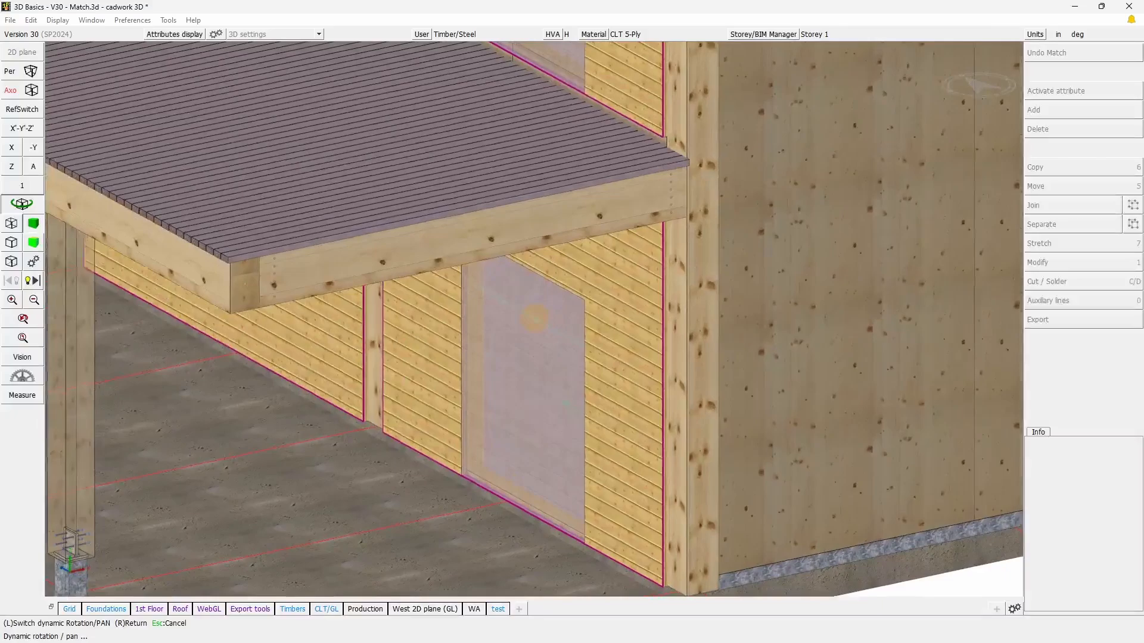
pyautogui.rightClick(535, 318)
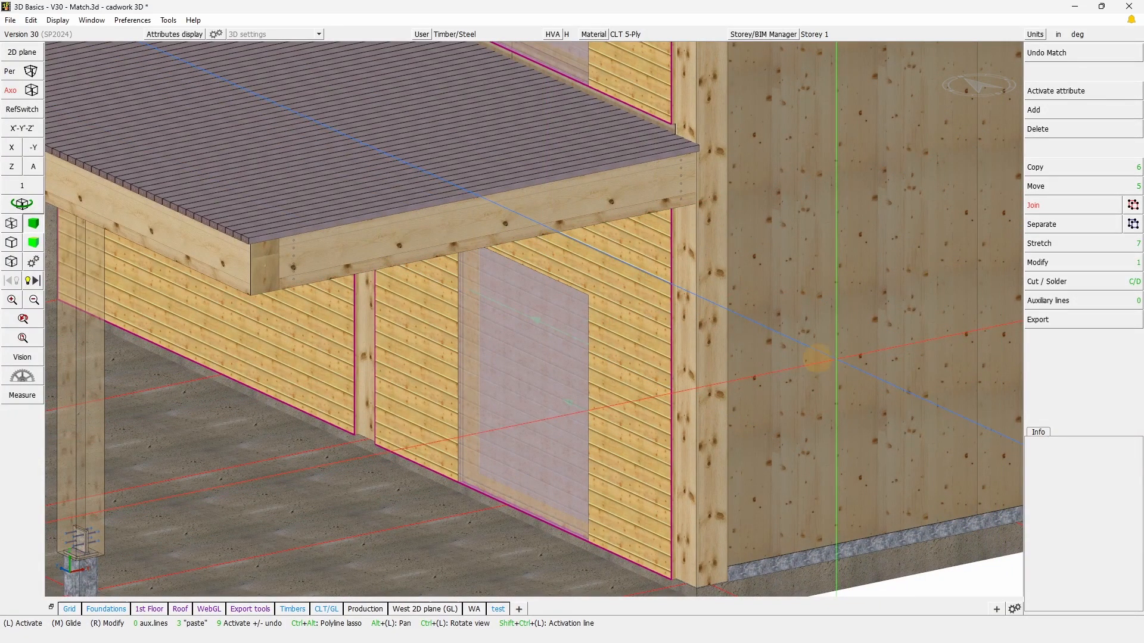
pyautogui.scroll(-8, 283, 145)
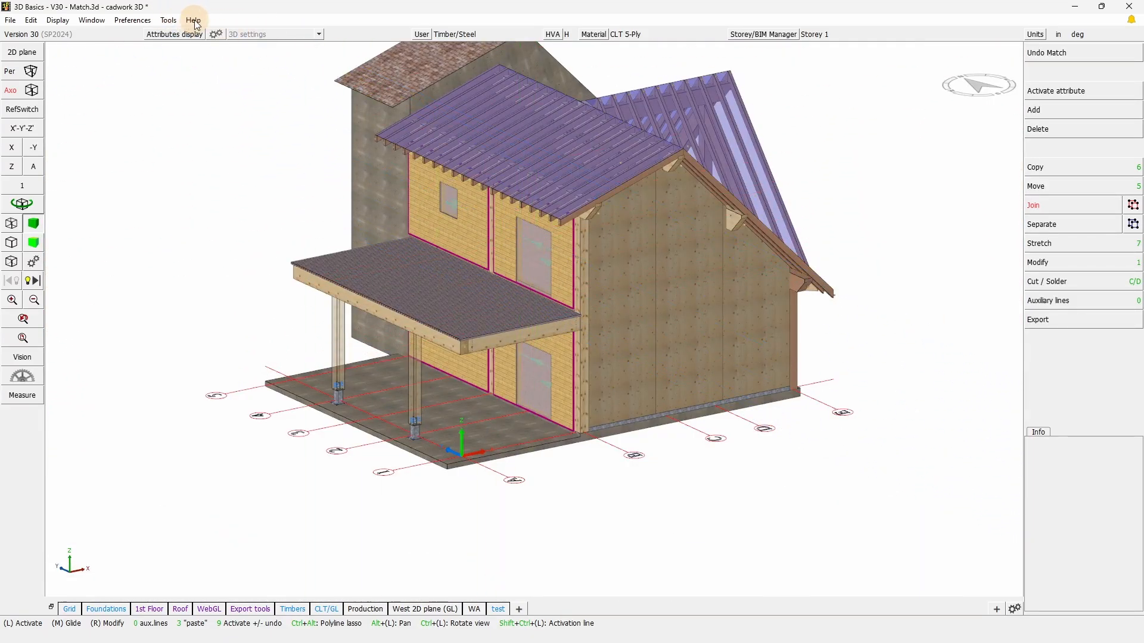
# Clear the Shift + F1 assignment in the F1-F12 functions and assign Match (2DP/3D) to it.
pyautogui.click(194, 20)
pyautogui.click(234, 54)
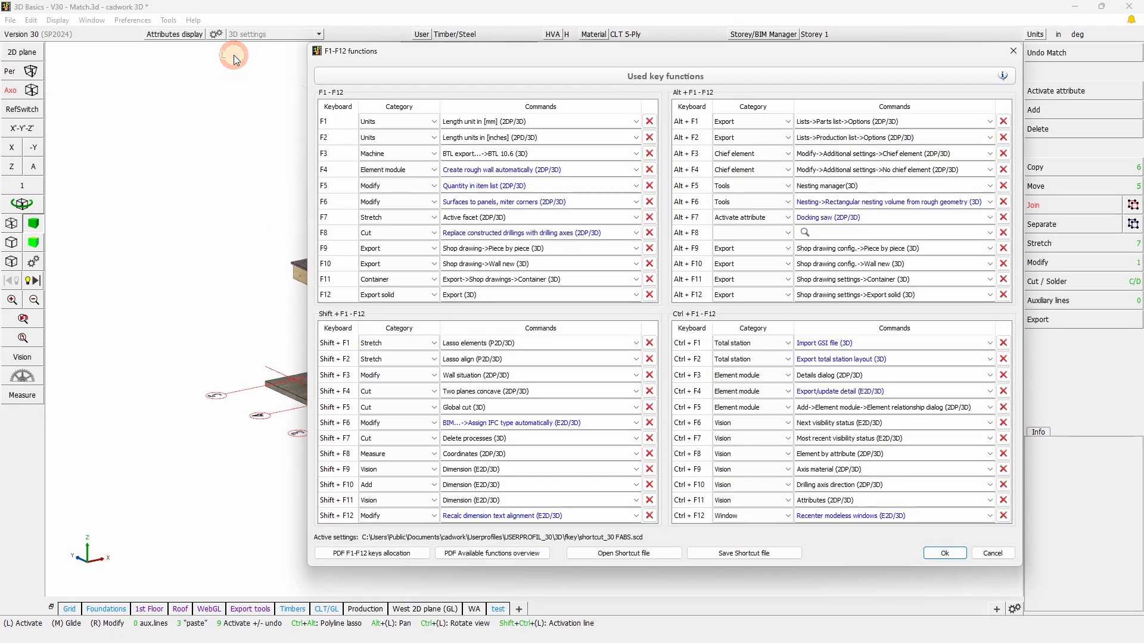
pyautogui.click(649, 344)
pyautogui.click(577, 341)
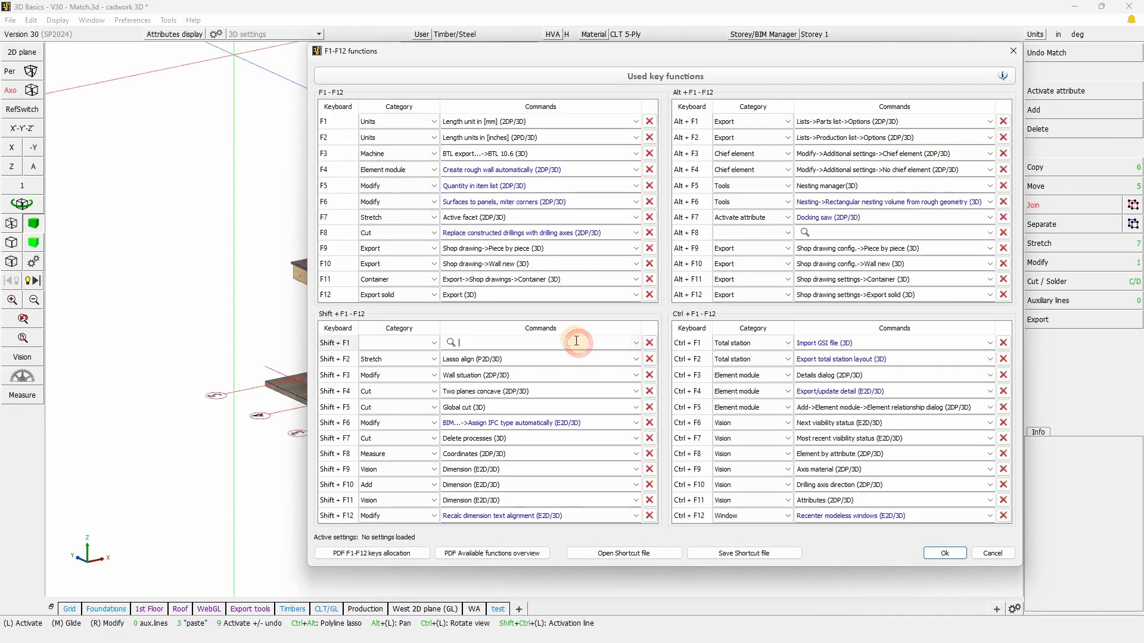
pyautogui.write('match')
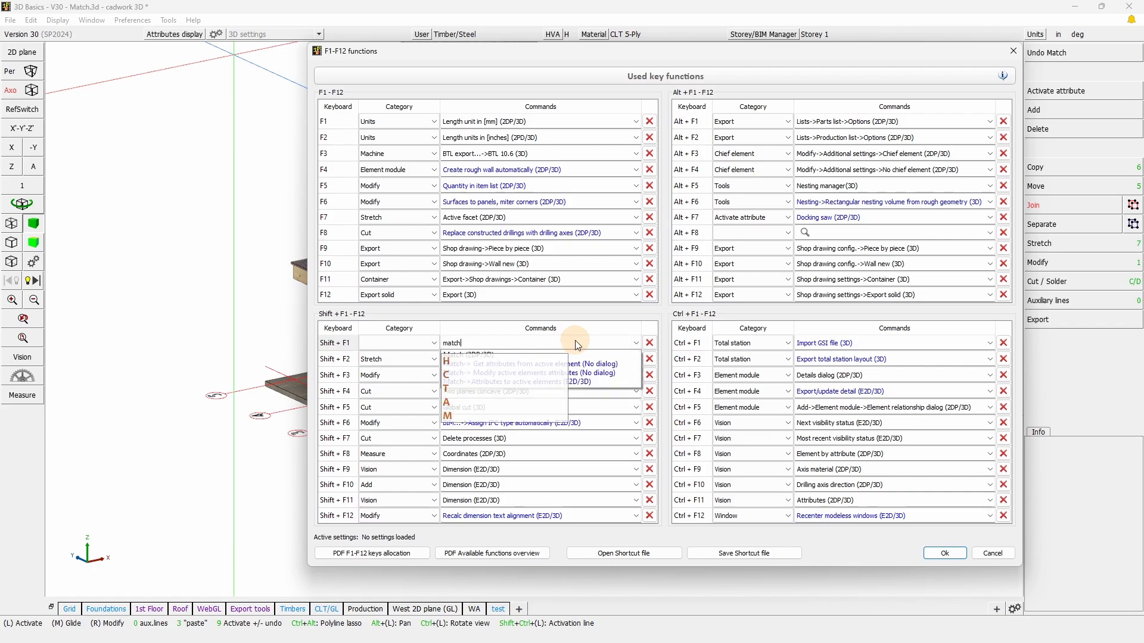
pyautogui.click(470, 355)
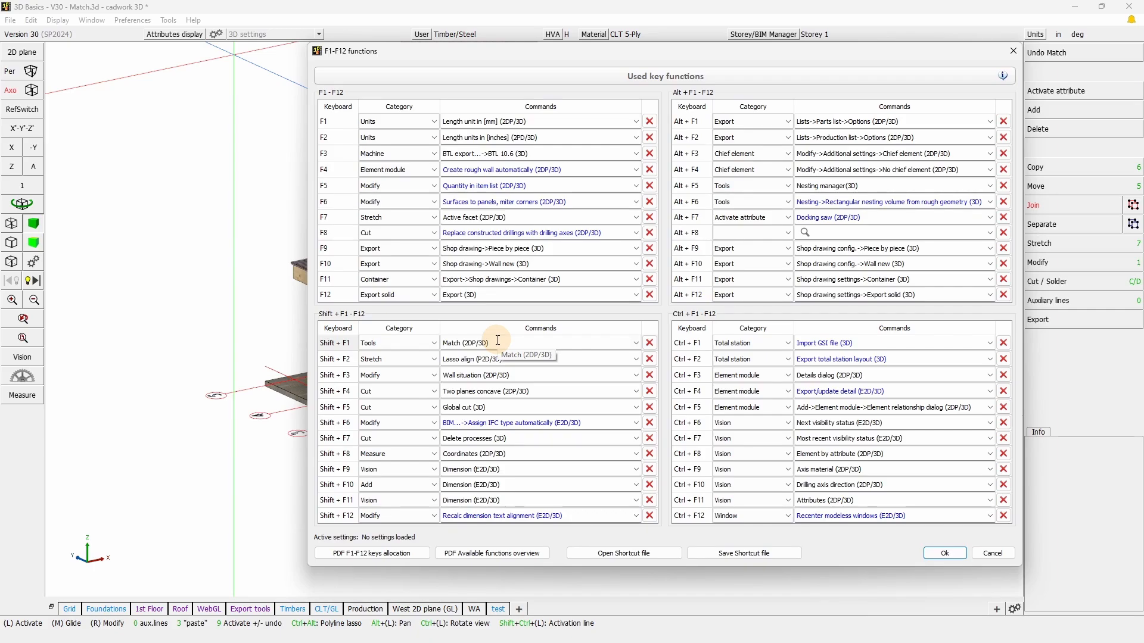
# Reassign Shift + F1 to Match->Attributes to active elements (E2D/3D) and accept the key functions.
pyautogui.click(649, 343)
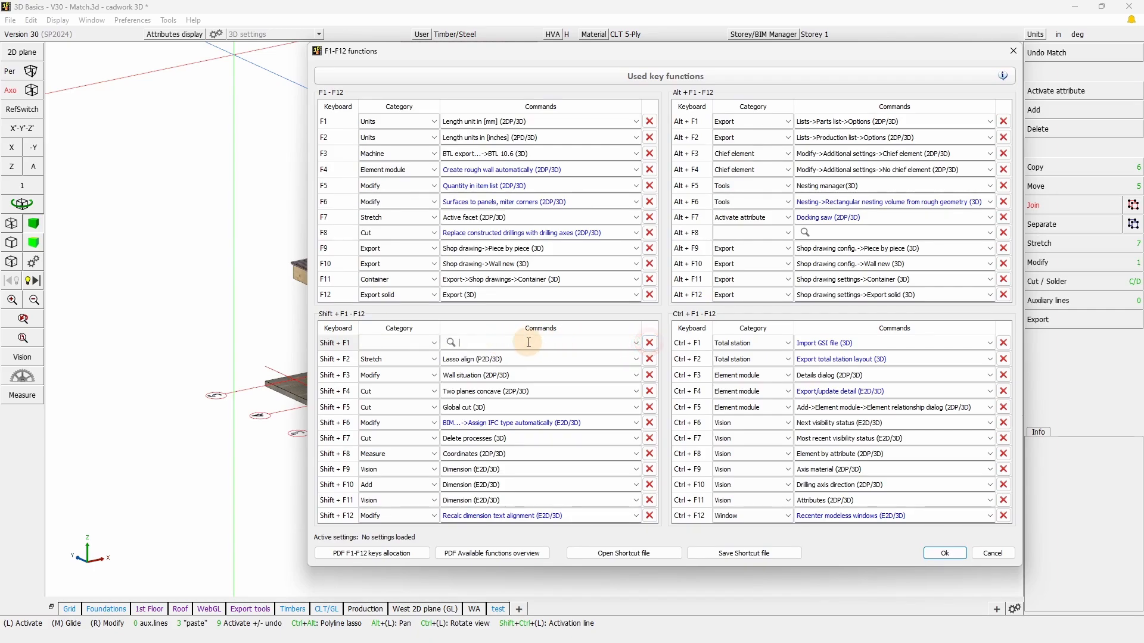
pyautogui.write('match')
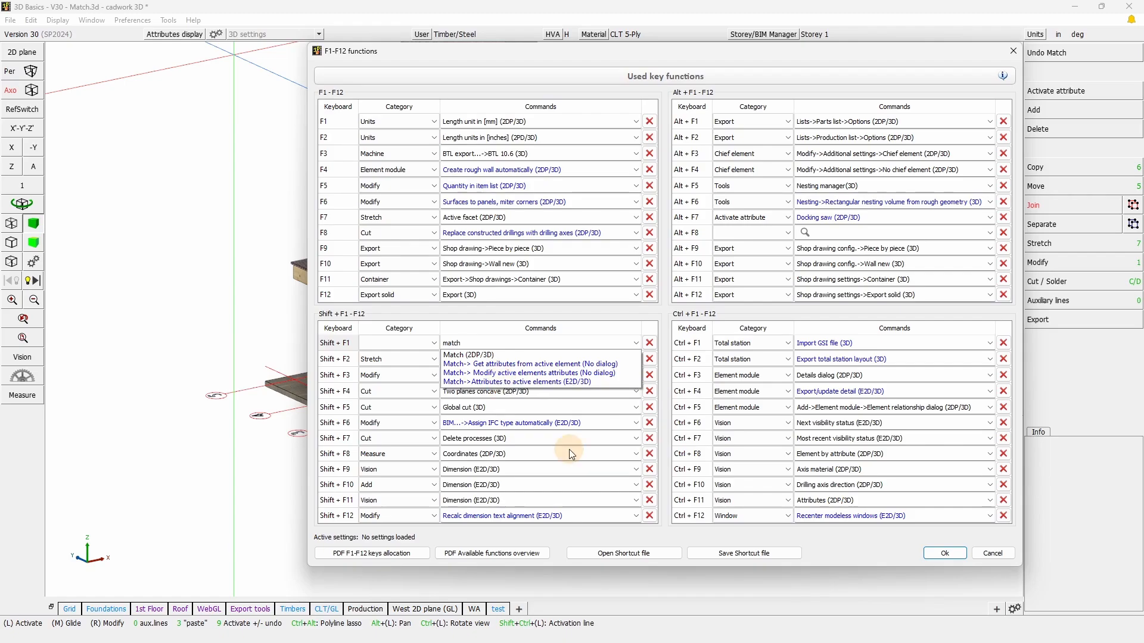
pyautogui.click(532, 381)
pyautogui.press('Return')
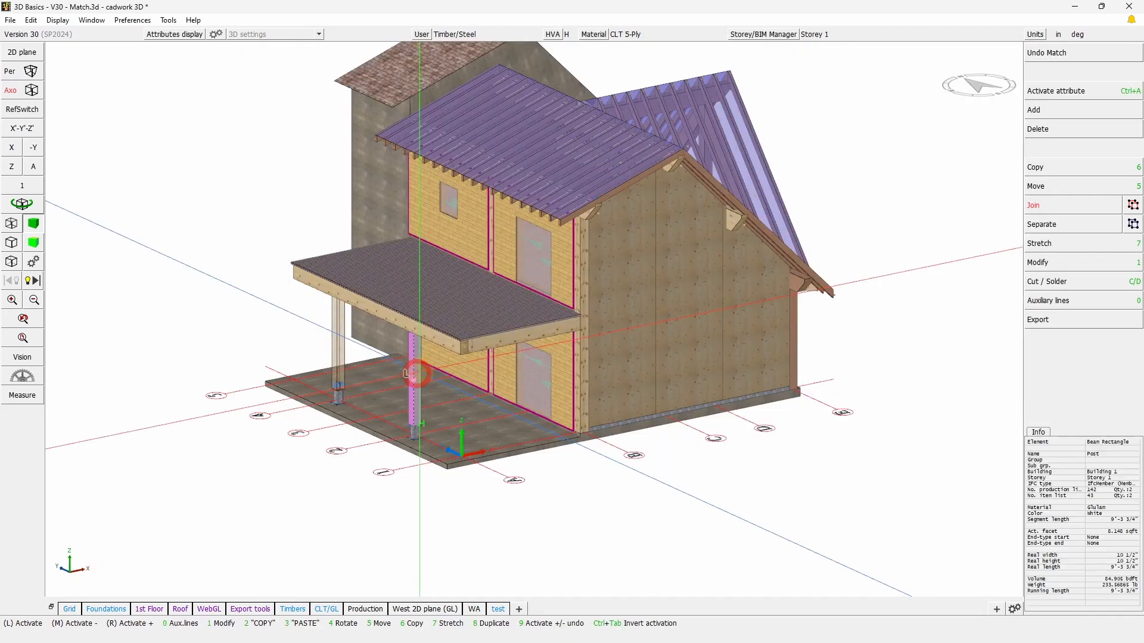
# Test the custom Match shortcut on the active porch post, review the available match options, and cancel the command.
pyautogui.hotkey('shift', 'F1')
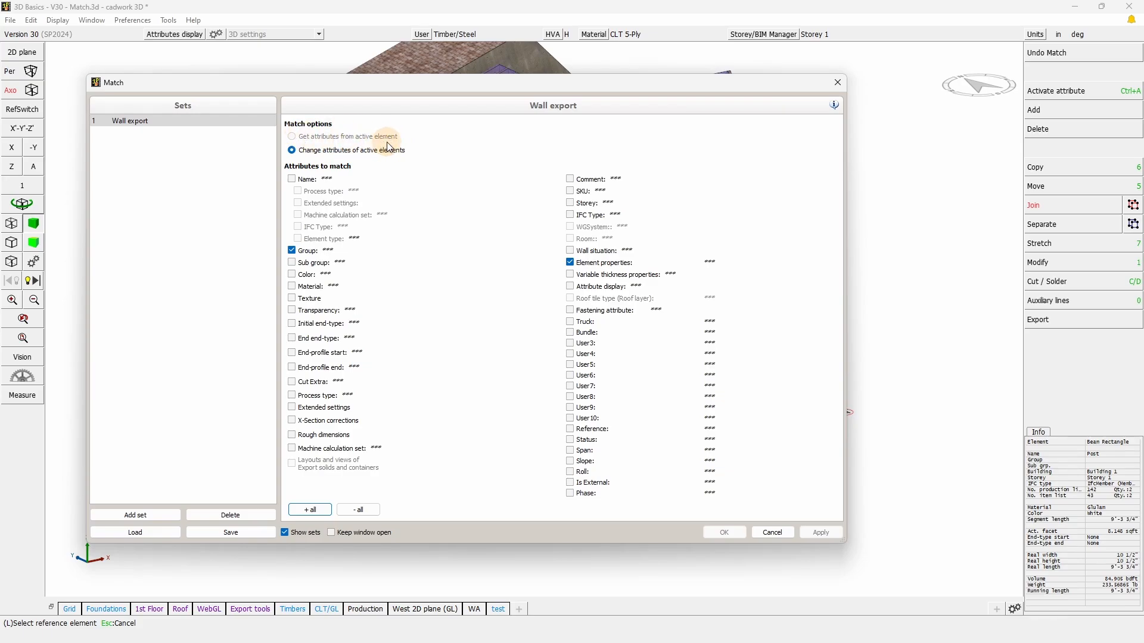
pyautogui.click(838, 83)
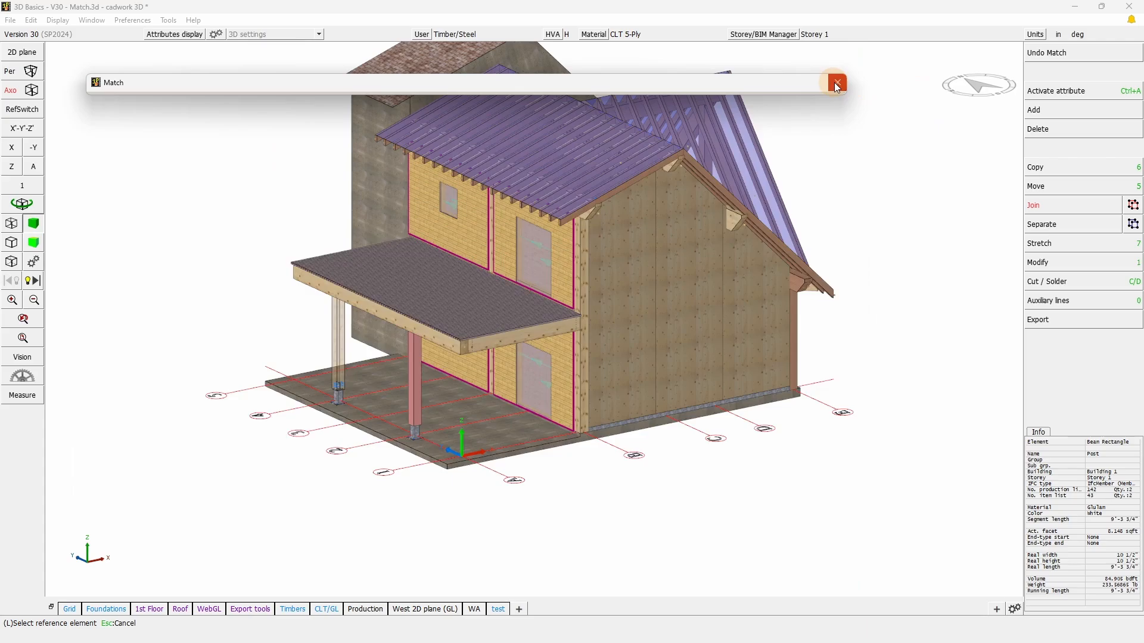
pyautogui.press('Escape')
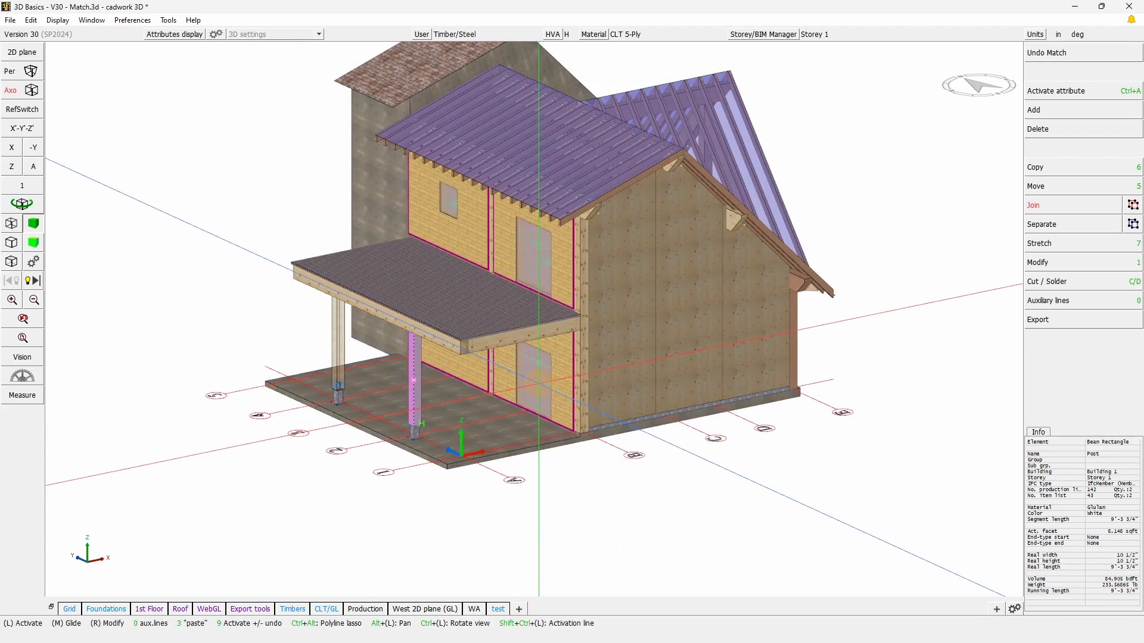
# Start the standard Match command for the porch post, choose Change attributes of active elements, and close the dialog.
pyautogui.hotkey('alt', 'v')
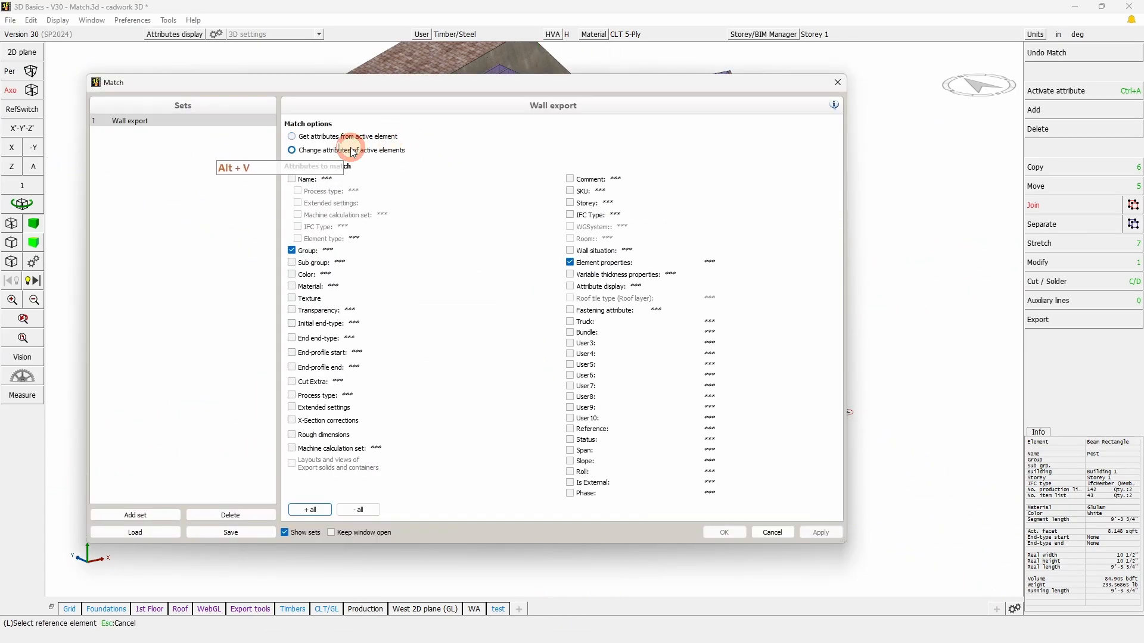
pyautogui.click(353, 152)
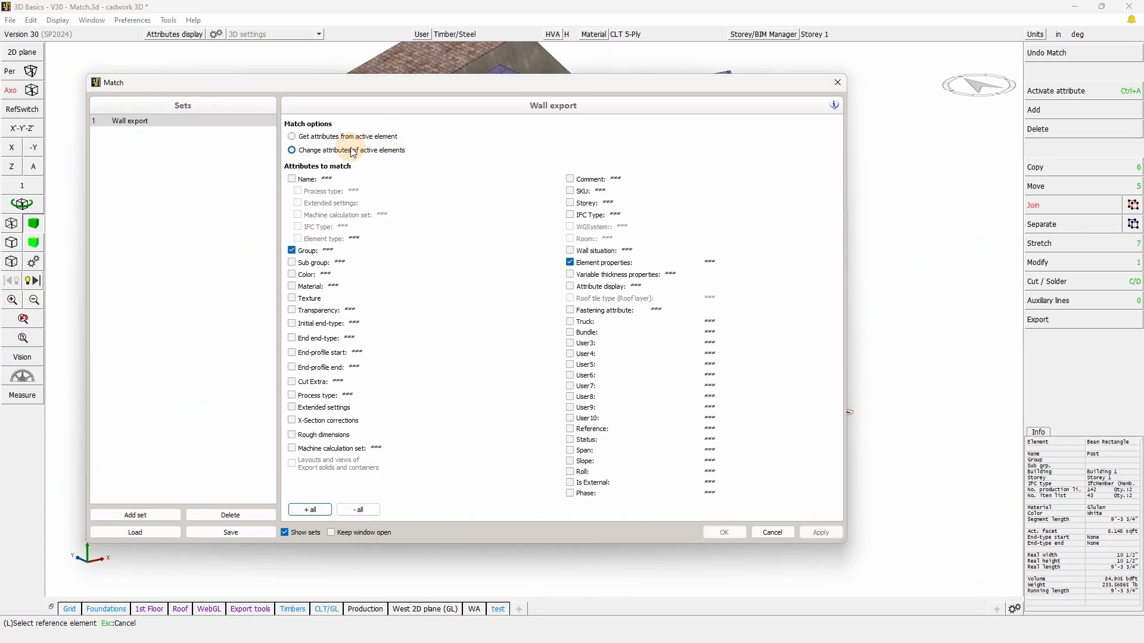
pyautogui.click(836, 83)
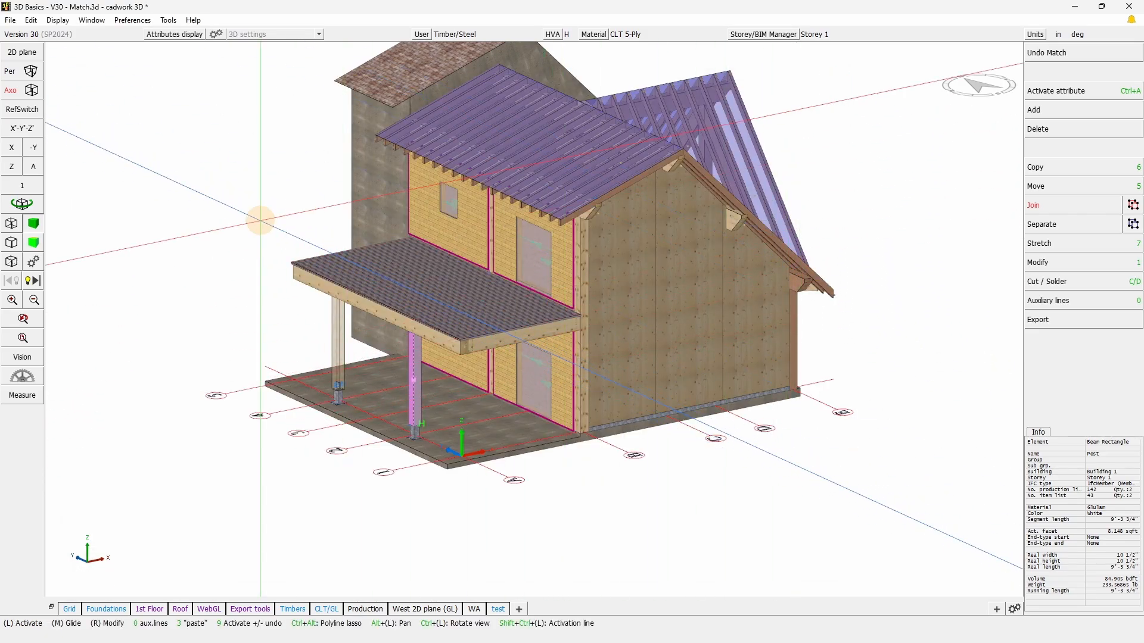
# Reopen the F1-F12 functions, review the Match commands available for Shift + F1, and open the PDF overview of available functions.
pyautogui.click(193, 20)
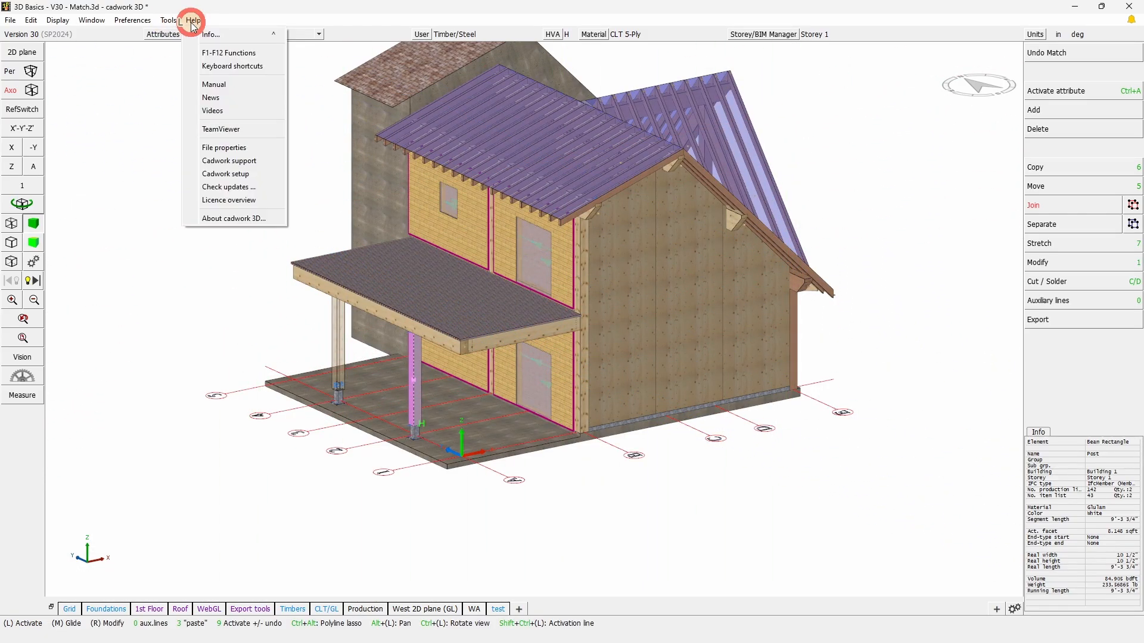
pyautogui.click(217, 51)
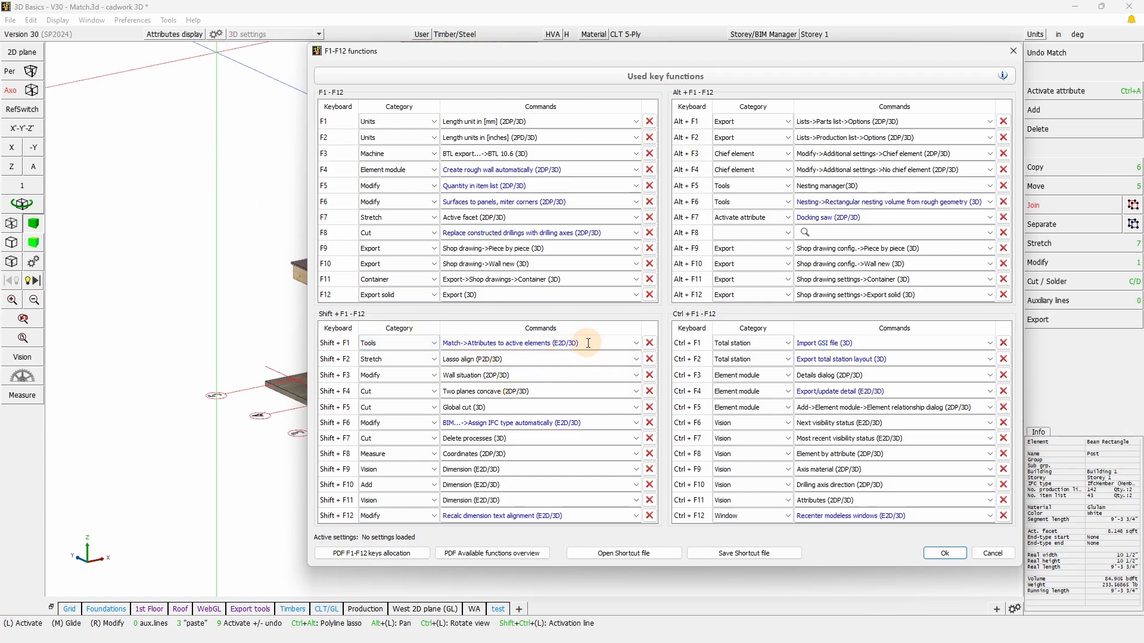
pyautogui.tripleClick(588, 343)
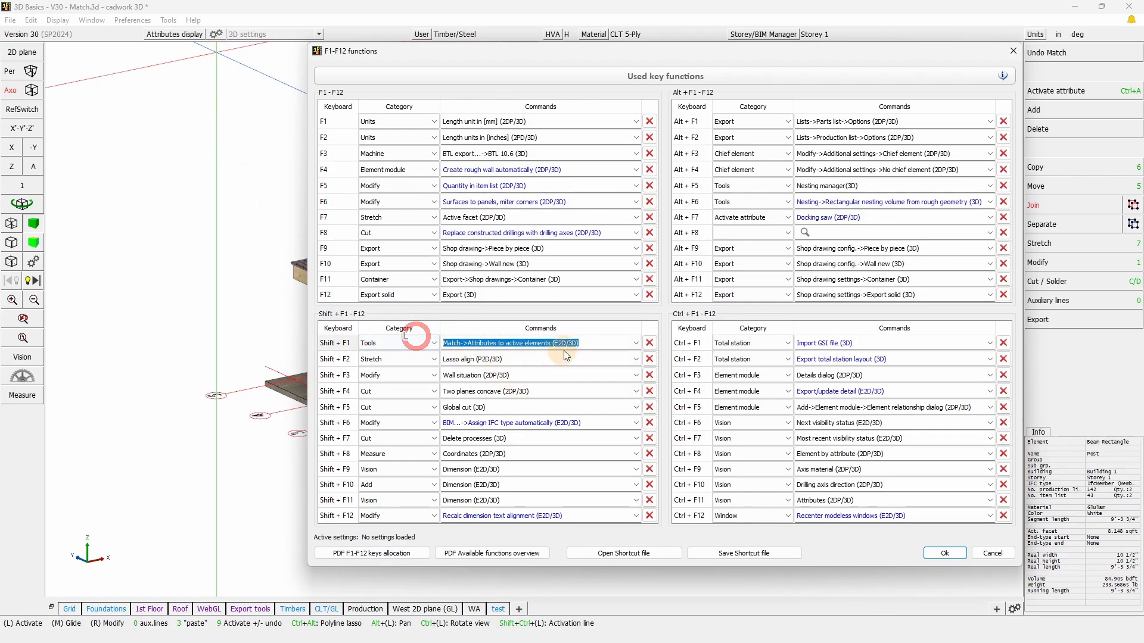
pyautogui.click(636, 343)
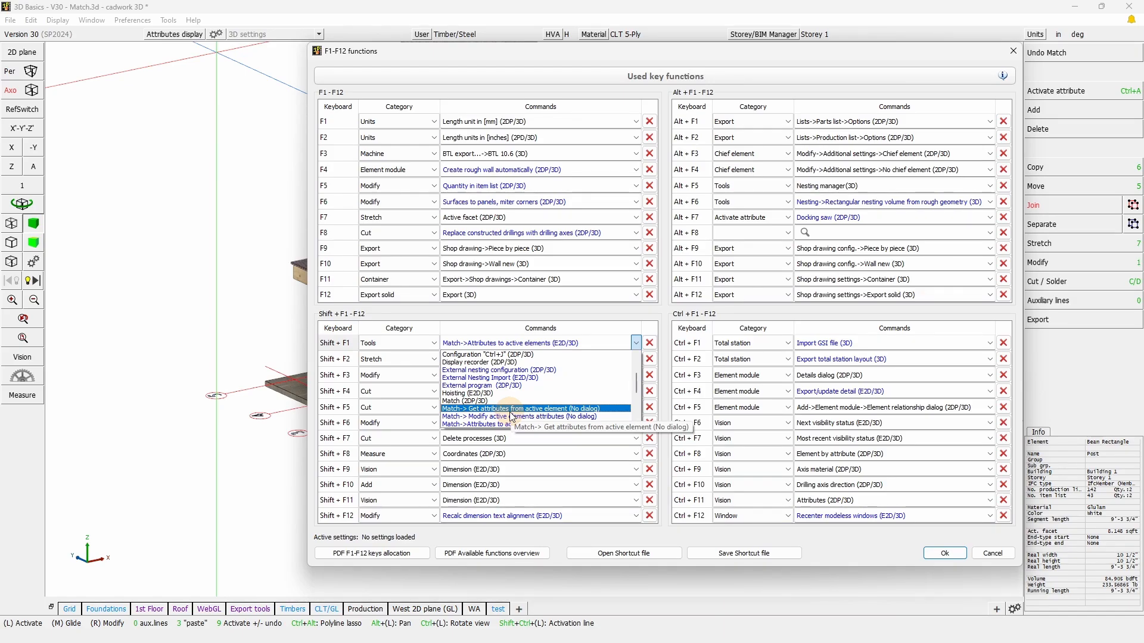
pyautogui.click(484, 555)
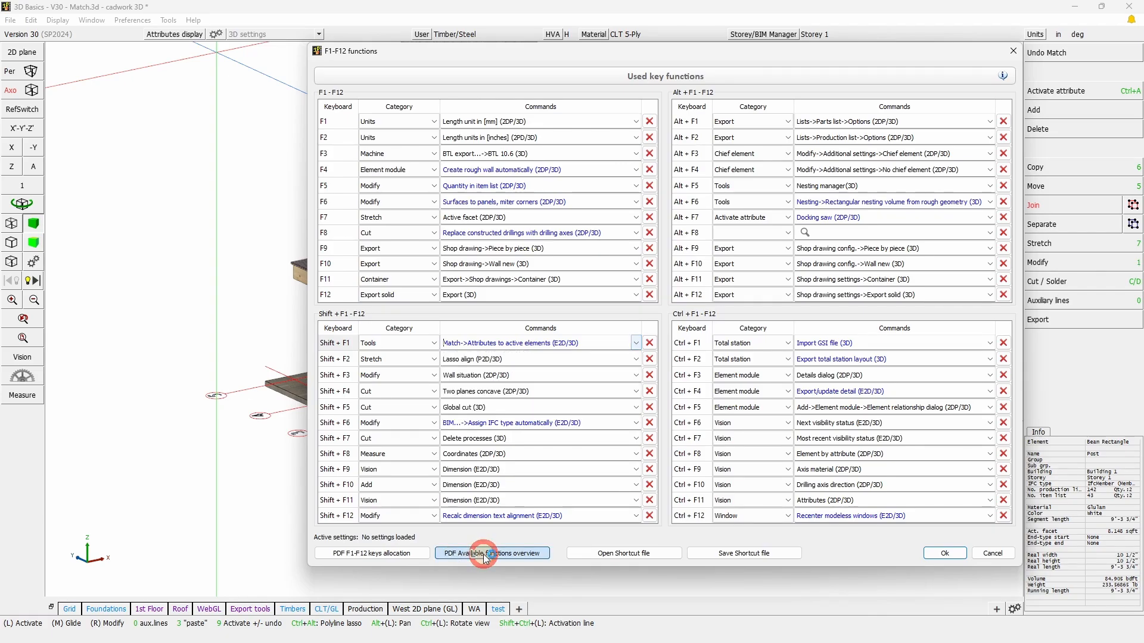
# Review the PDF overview of available F1-F12 functions and close the document.
pyautogui.click(486, 556)
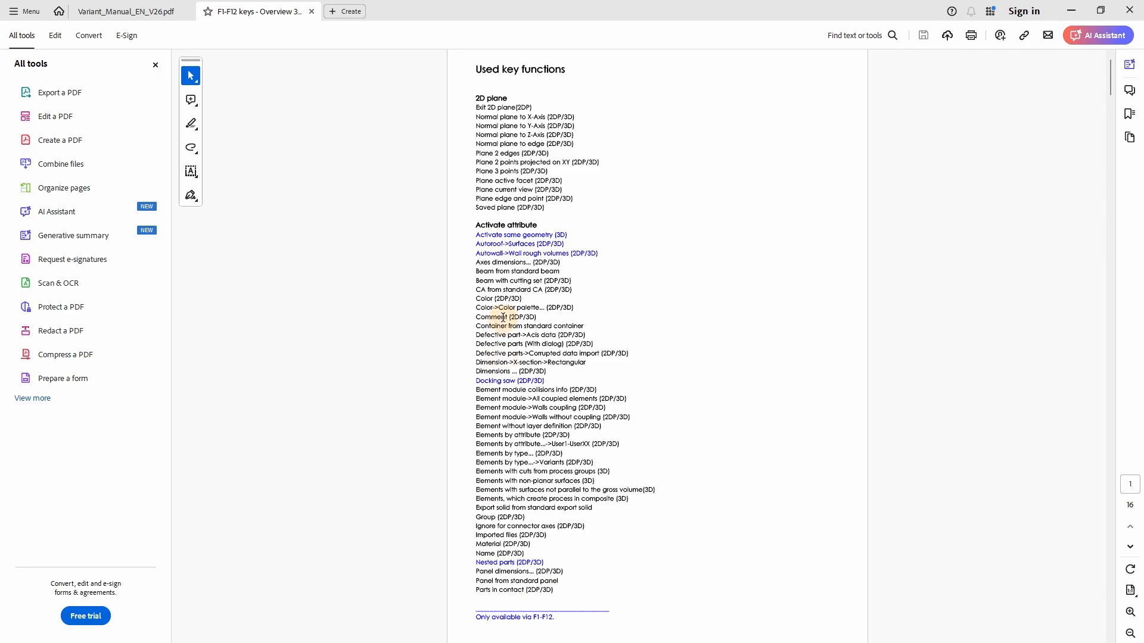
pyautogui.scroll(-15, 503, 317)
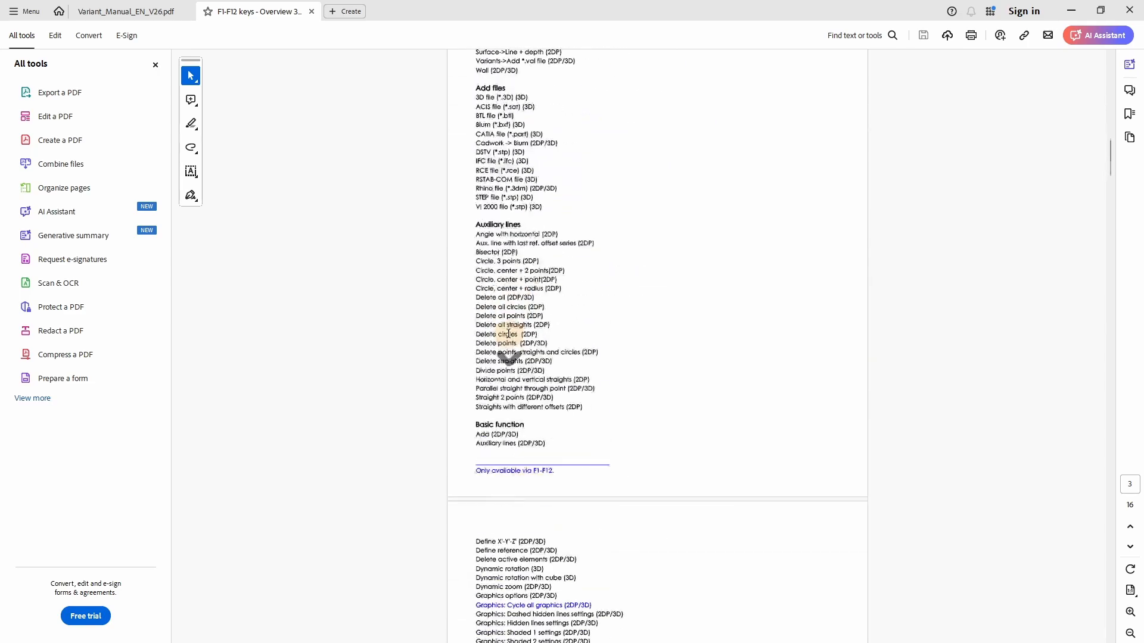
pyautogui.scroll(-5, 508, 334)
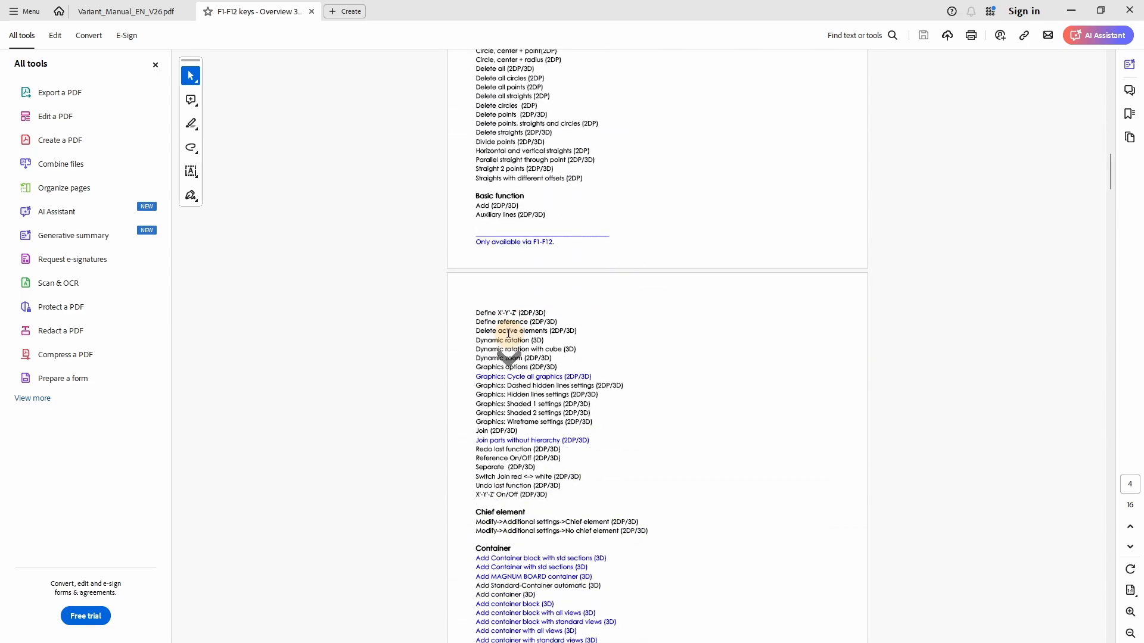
pyautogui.click(1133, 10)
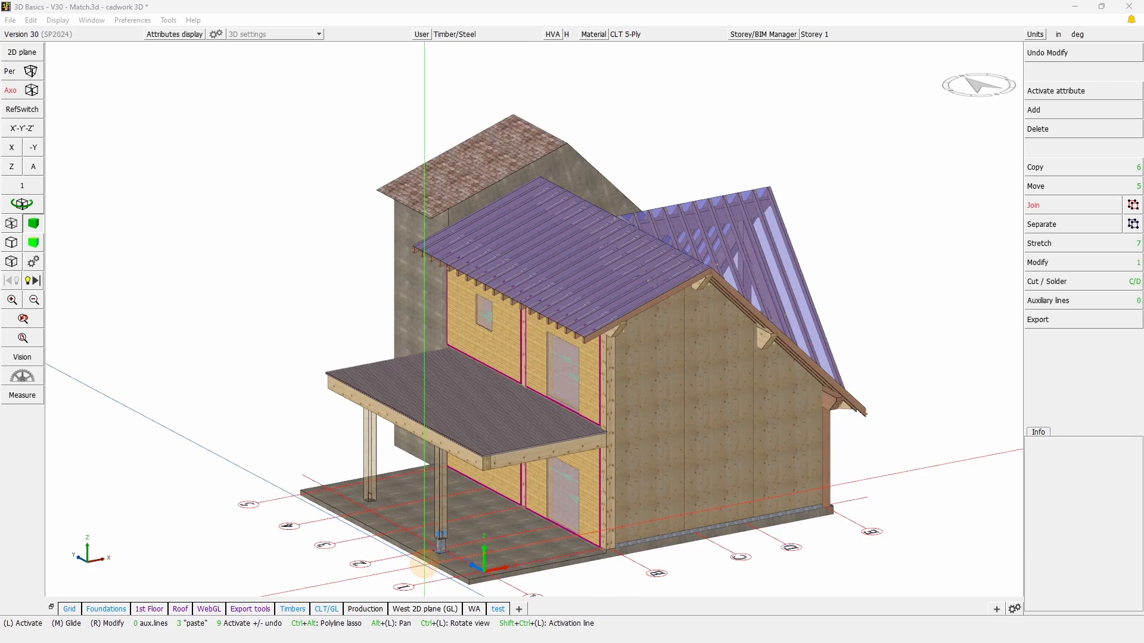
# Activate the steel base under the front porch post and start copying it with that post as the reference element.
pyautogui.scroll(3, 452, 513)
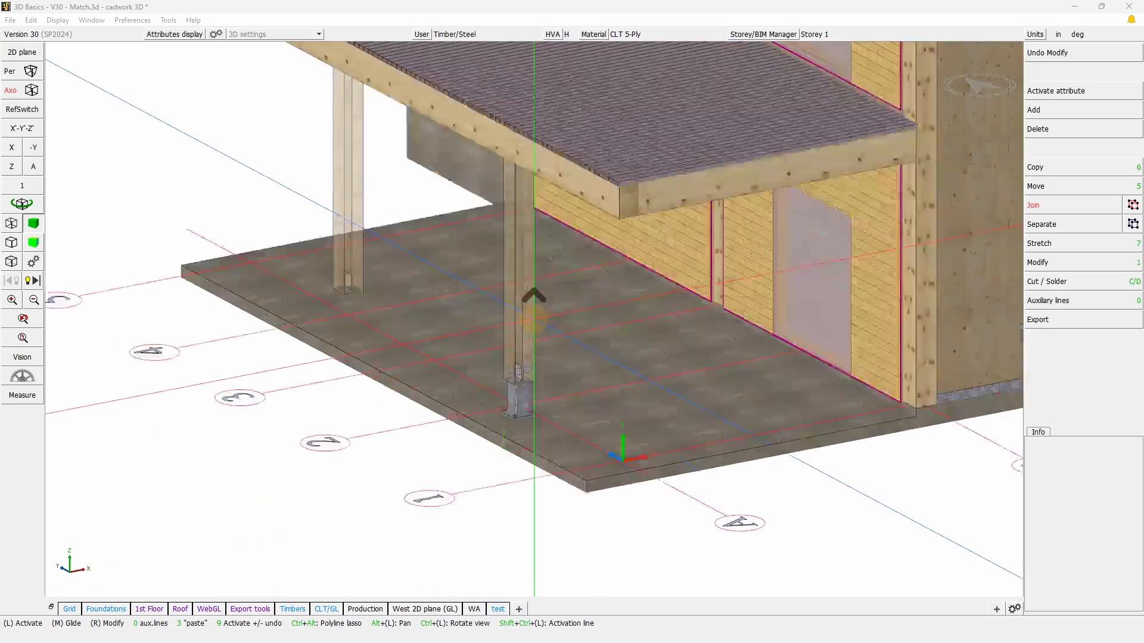
pyautogui.moveTo(464, 470); pyautogui.dragTo(576, 327)
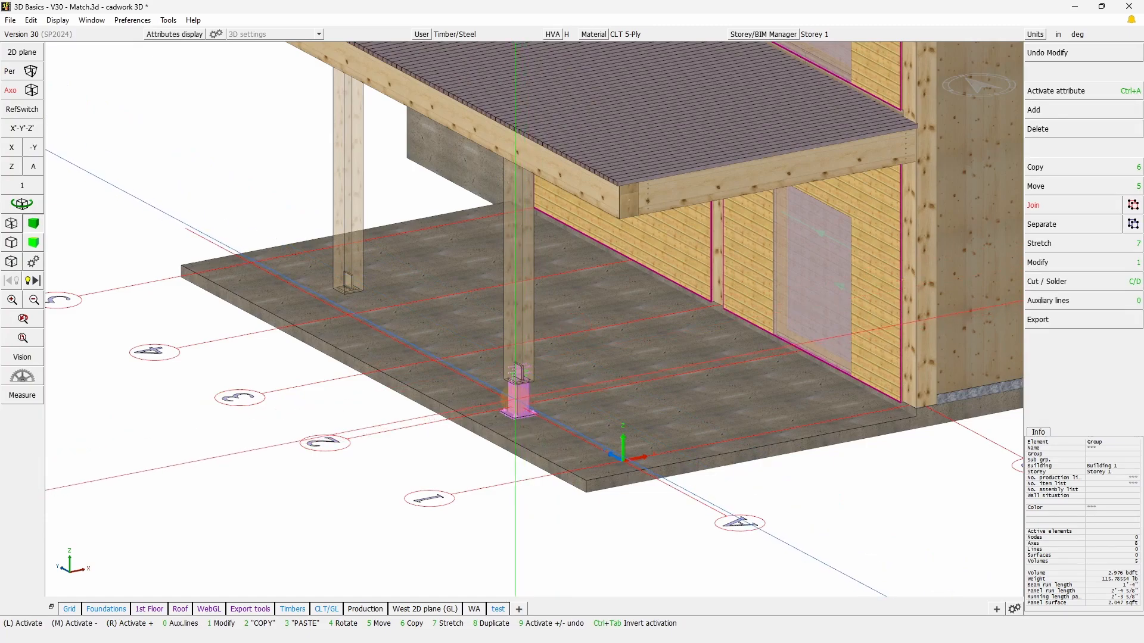
pyautogui.press('6')
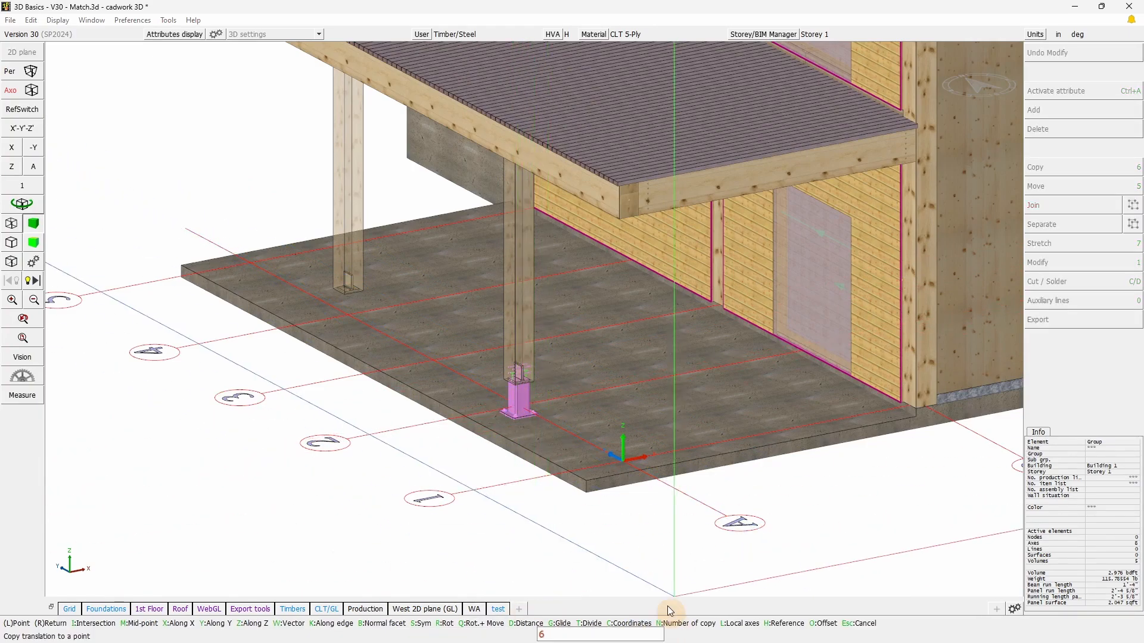
pyautogui.click(622, 538)
pyautogui.press('h')
pyautogui.click(514, 320)
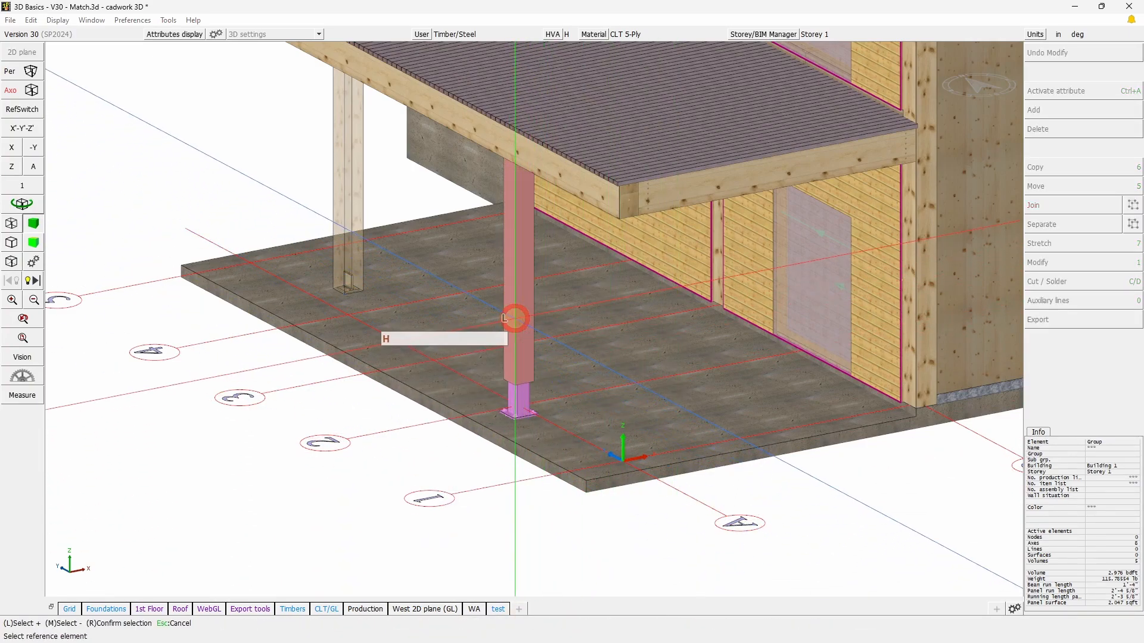
pyautogui.rightClick(447, 320)
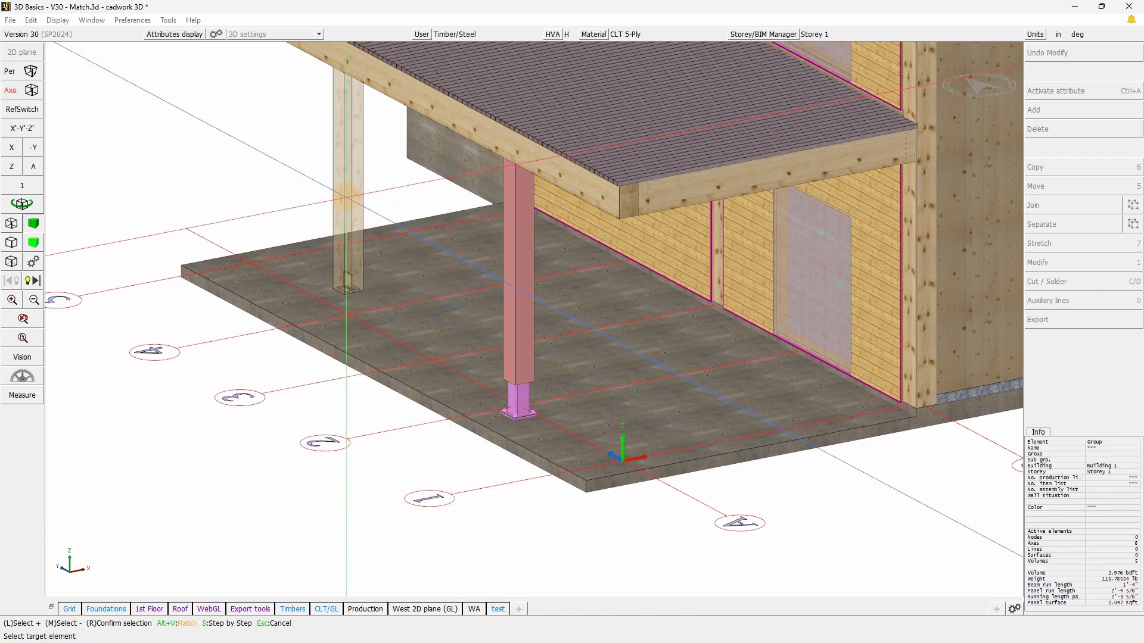
# Copy the base to the other porch post and a post of the separate frame without matching attributes, and undo the copy.
pyautogui.click(347, 198)
pyautogui.scroll(-5, 504, 319)
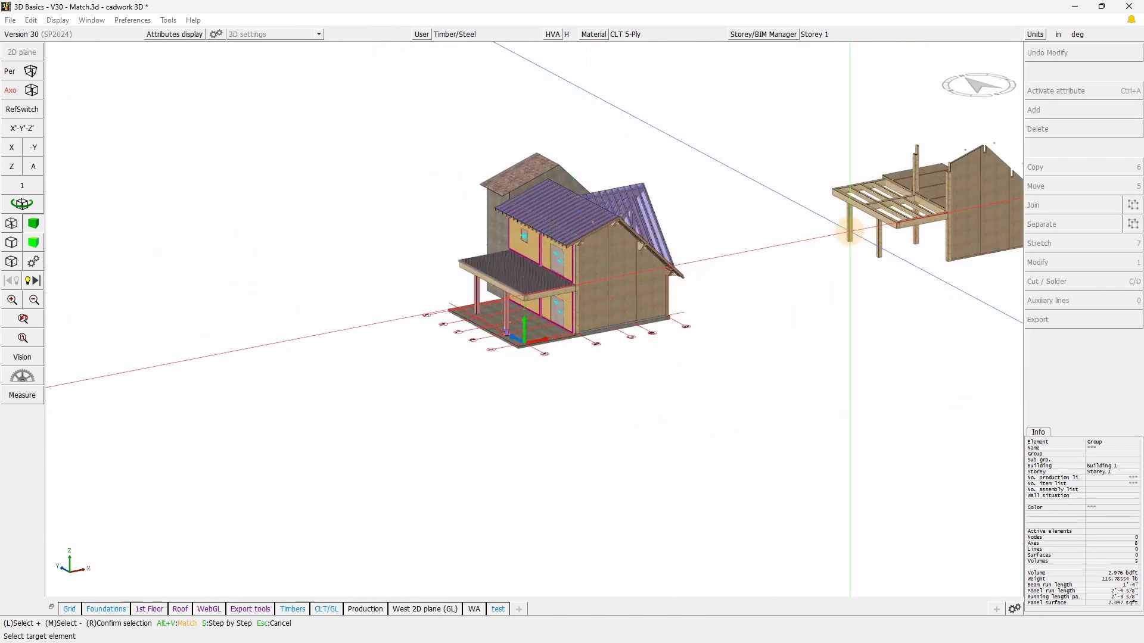
pyautogui.click(848, 231)
pyautogui.rightClick(812, 309)
pyautogui.click(729, 516)
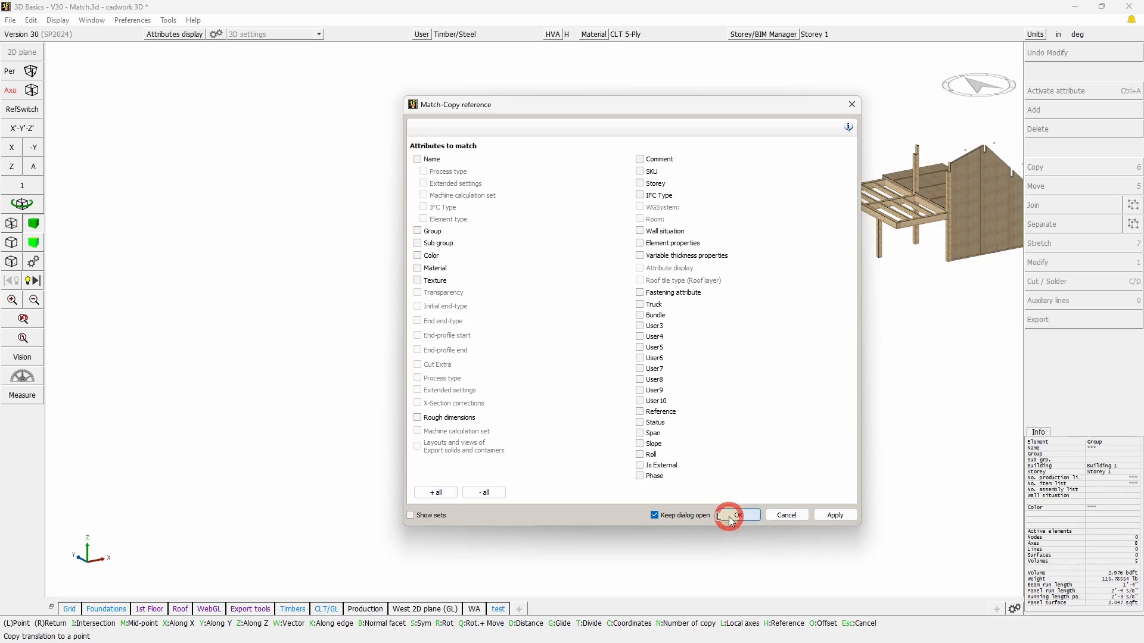
pyautogui.rightClick(784, 381)
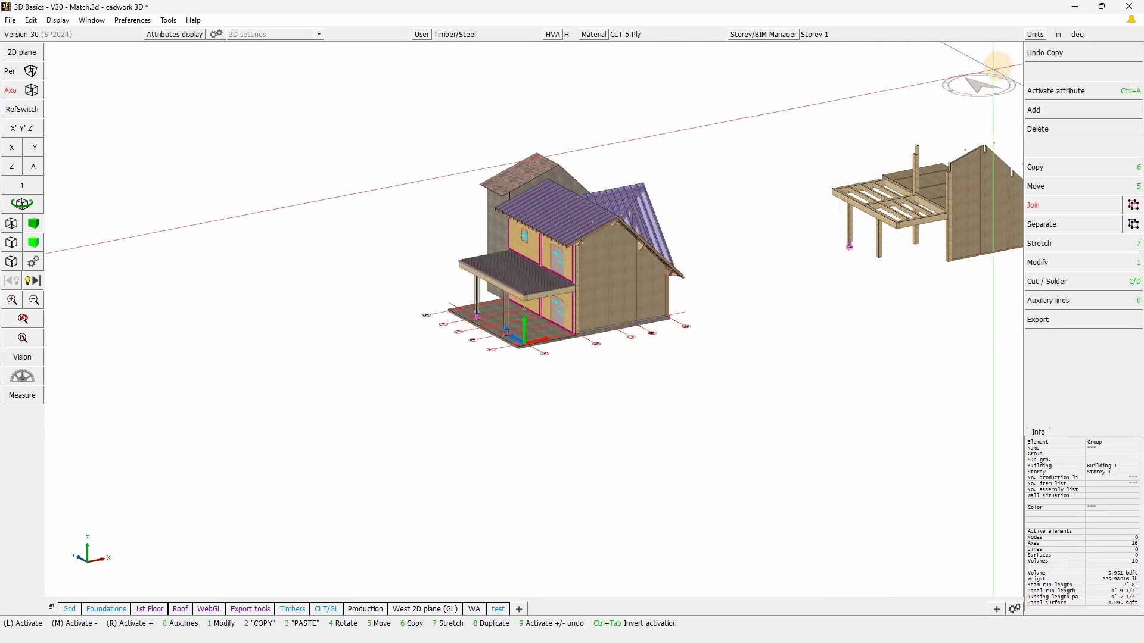
pyautogui.click(1065, 53)
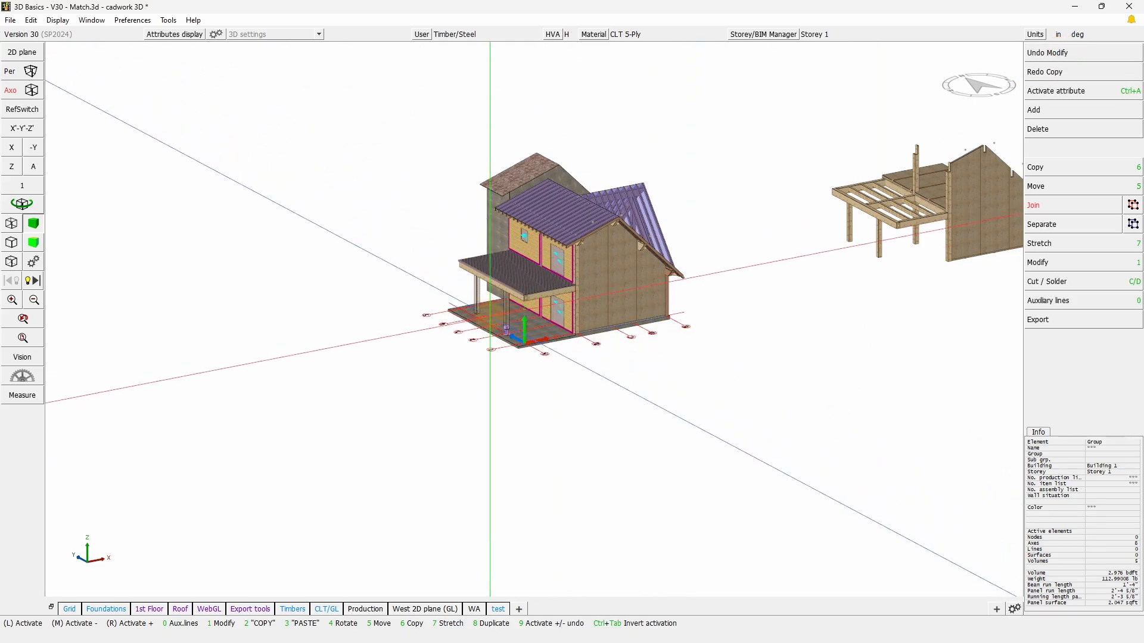
# Activate the front porch post above its steel base and isolate it in wireframe display to examine its cuts.
pyautogui.scroll(5, 539, 325)
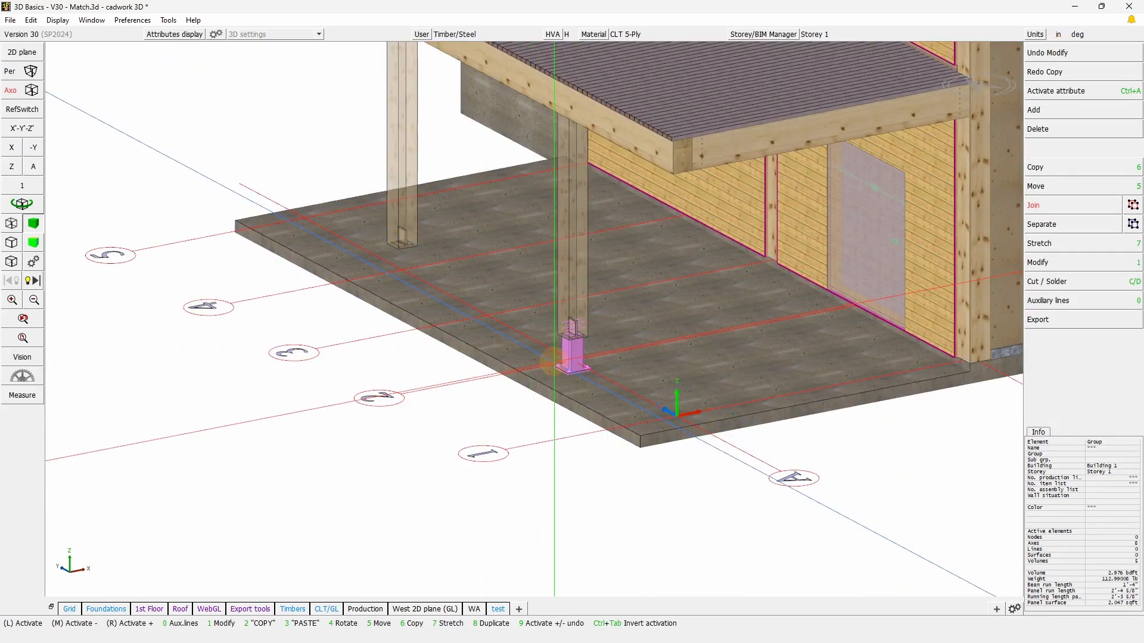
pyautogui.scroll(3, 551, 360)
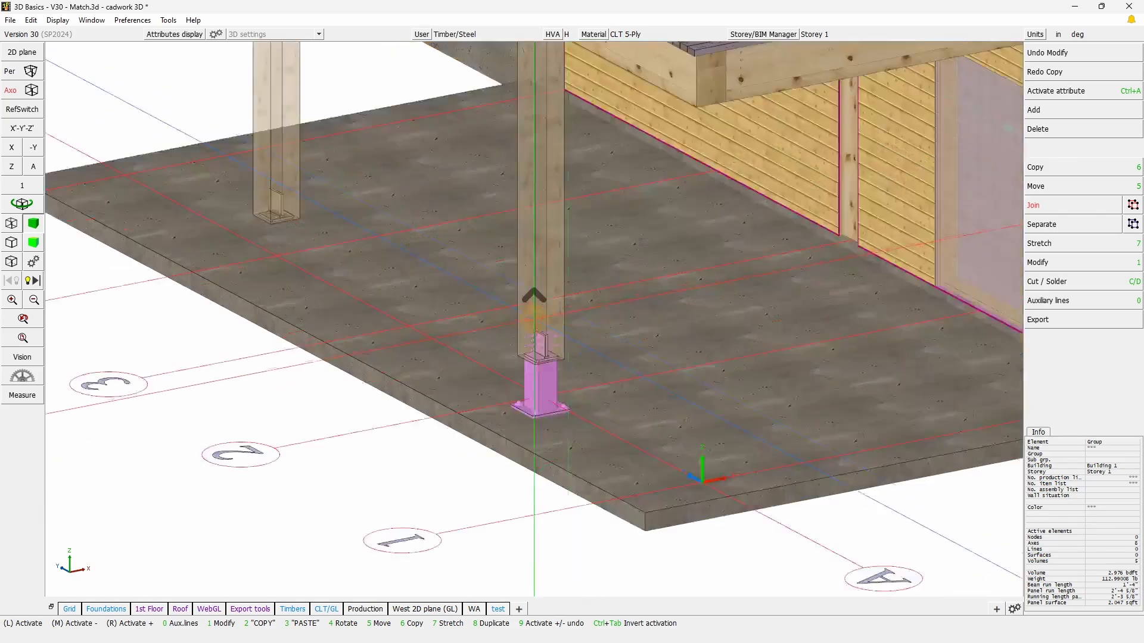
pyautogui.scroll(3, 534, 296)
pyautogui.click(536, 304)
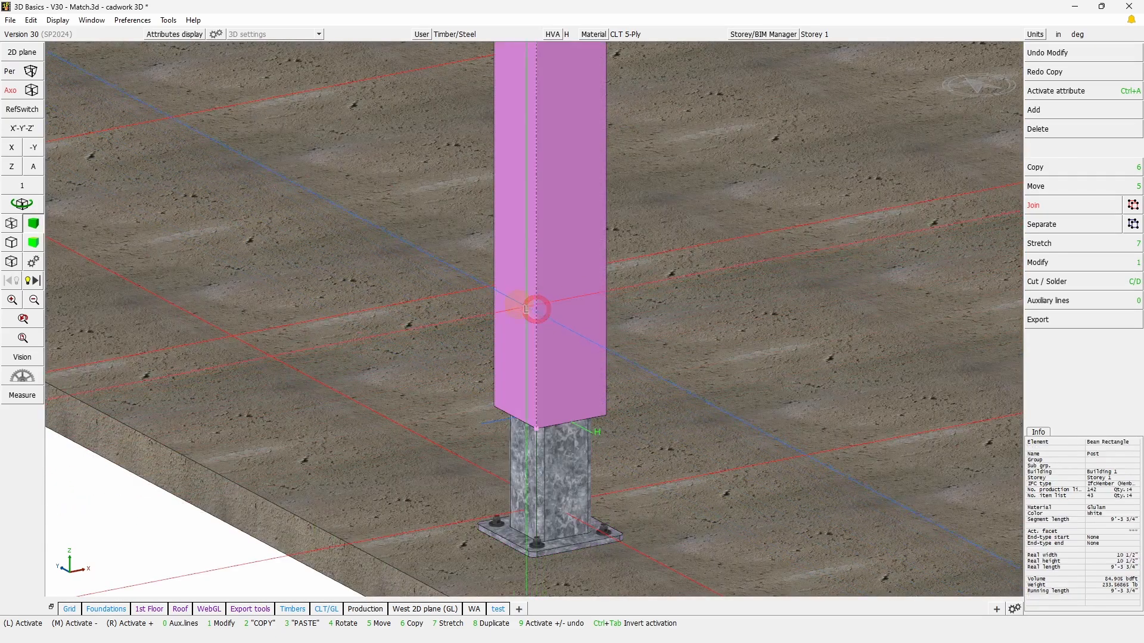
pyautogui.click(10, 225)
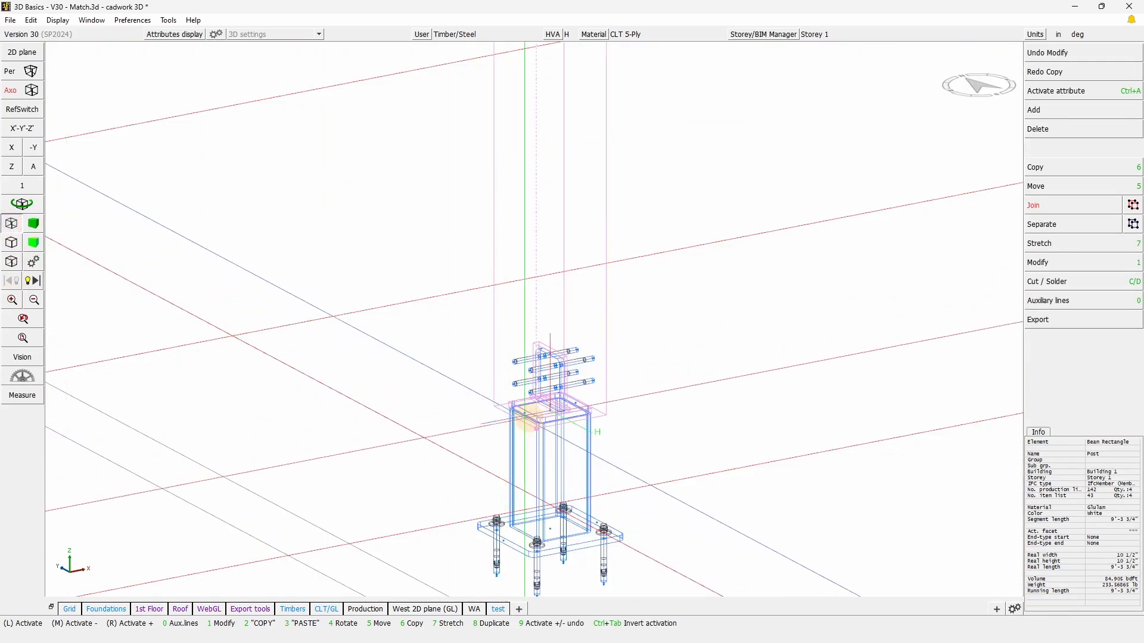
pyautogui.press('KP_Divide')
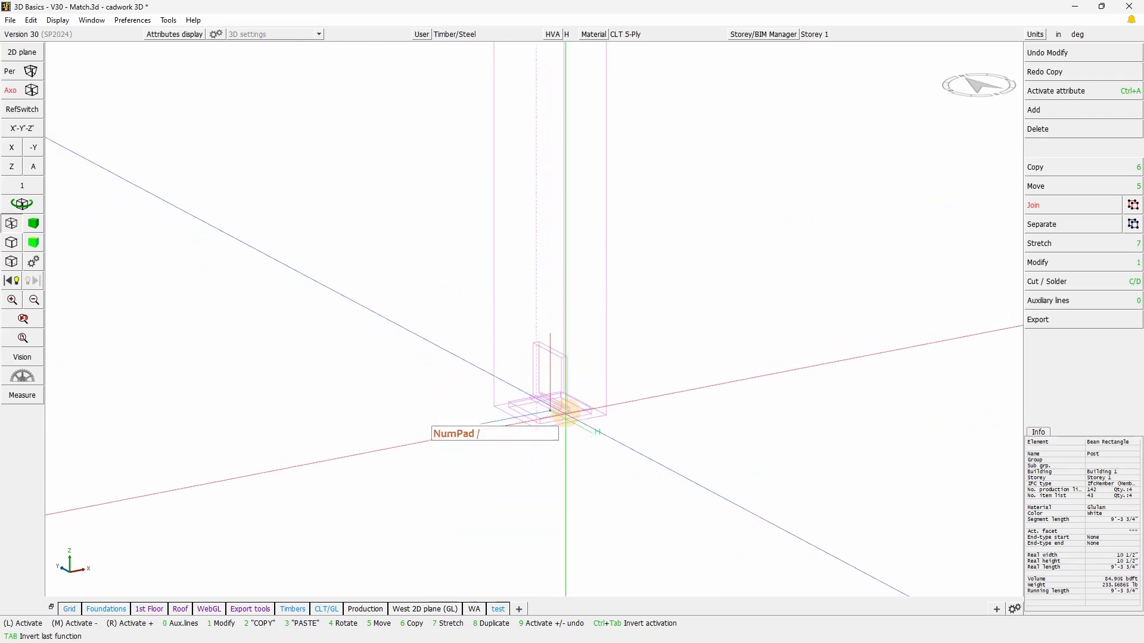
# Show all elements again and activate the other porch post to inspect the cuts at its foot.
pyautogui.hotkey('shift', 'a')
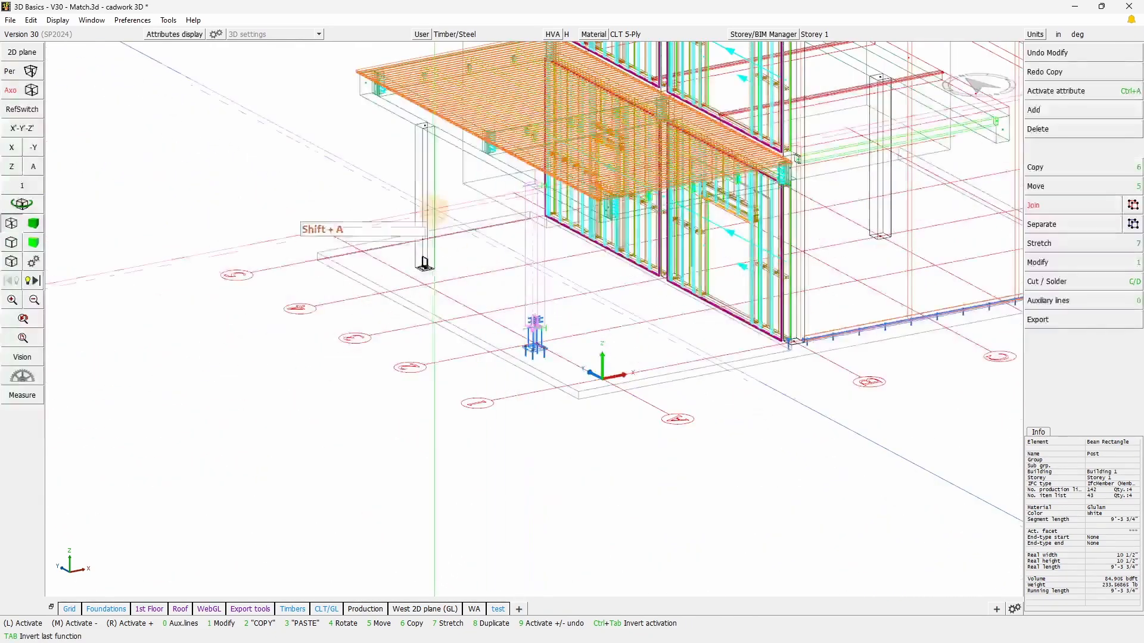
pyautogui.click(535, 402)
pyautogui.scroll(-4, 534, 319)
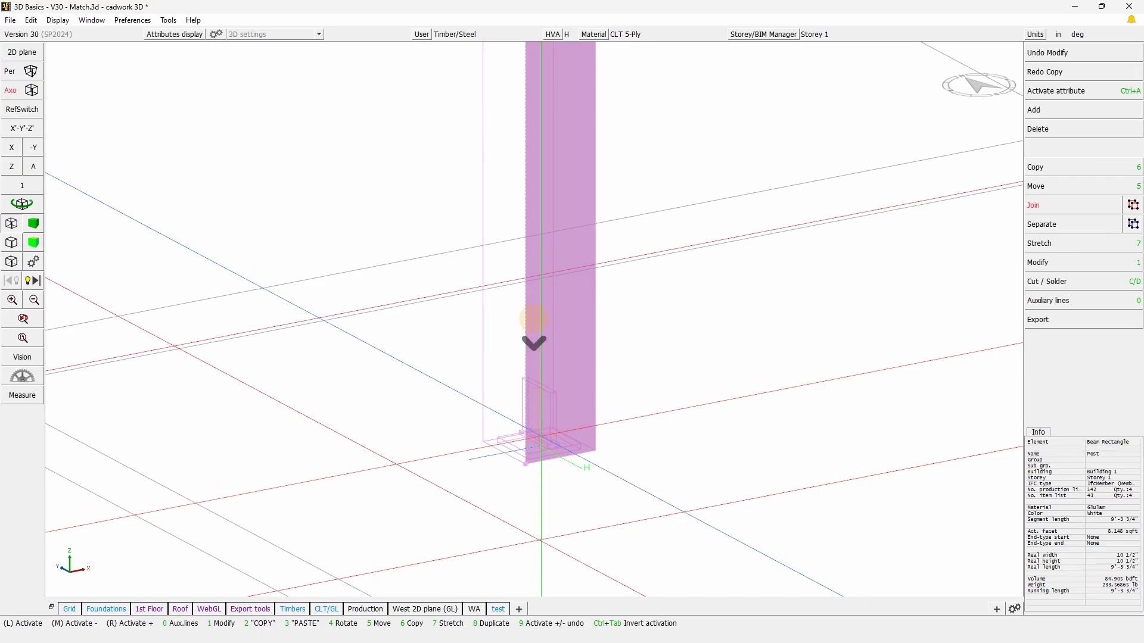
pyautogui.scroll(3, 502, 255)
pyautogui.moveTo(456, 212); pyautogui.dragTo(608, 485)
pyautogui.scroll(-4, 524, 307)
pyautogui.click(402, 227)
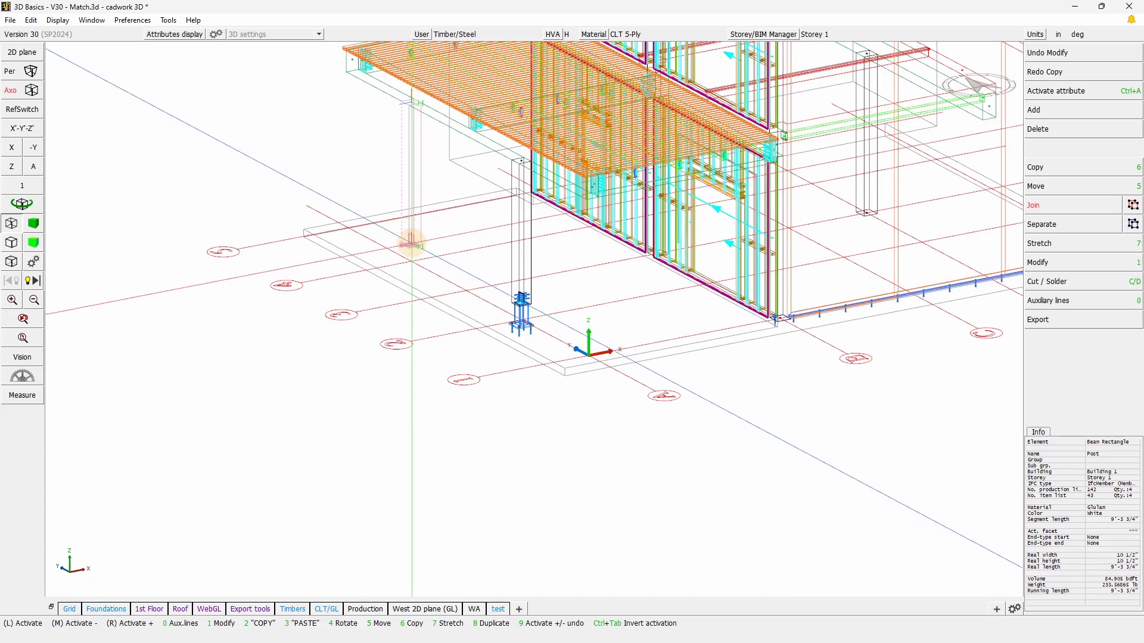
pyautogui.scroll(-4, 532, 317)
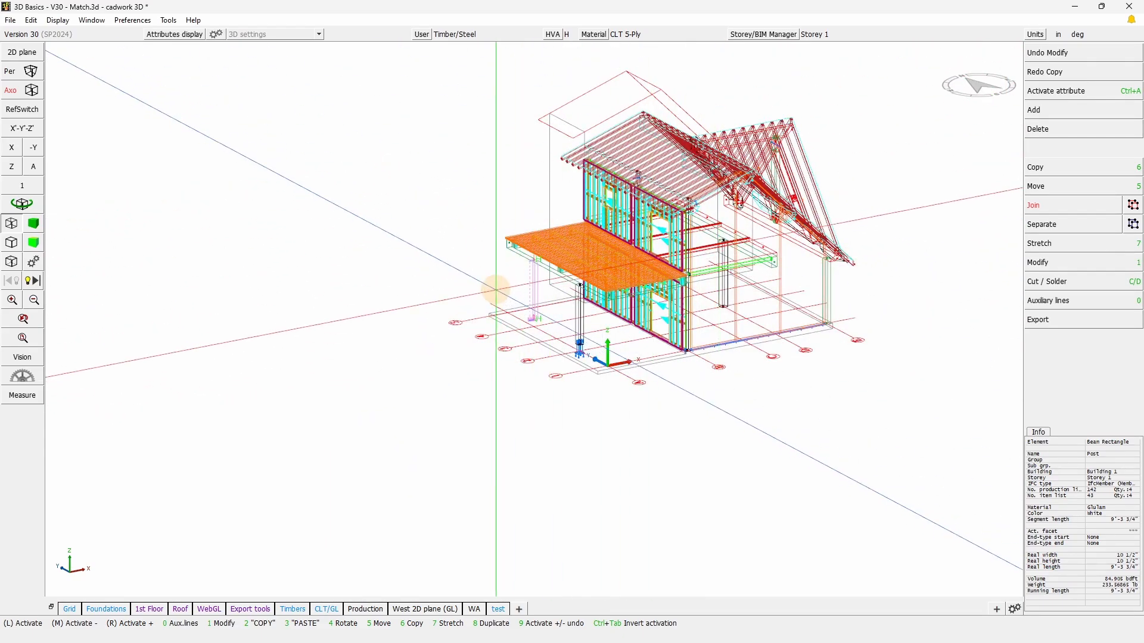
# Activate the front post's complete base assembly together with the post, and clear the activation.
pyautogui.scroll(5, 580, 357)
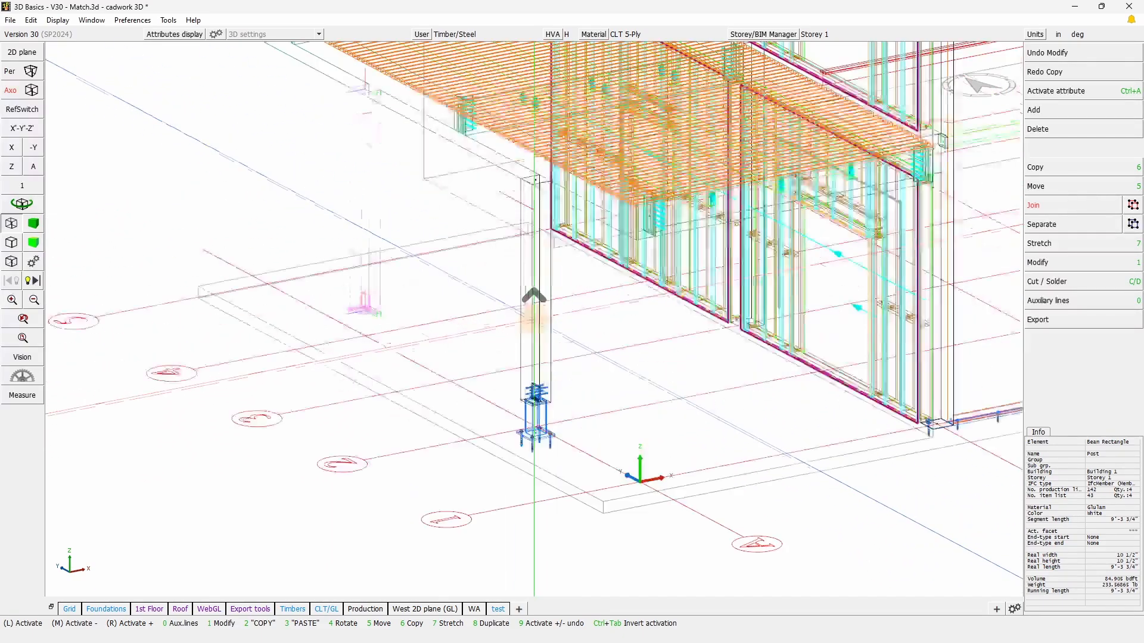
pyautogui.moveTo(494, 468); pyautogui.dragTo(563, 358)
pyautogui.scroll(5, 528, 327)
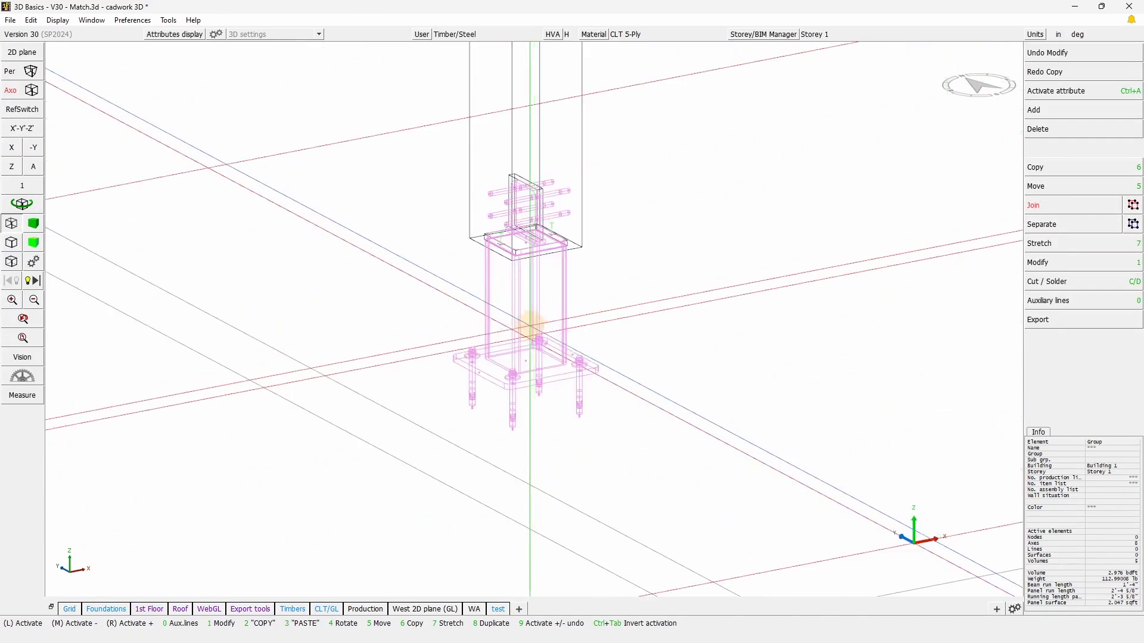
pyautogui.rightClick(470, 237)
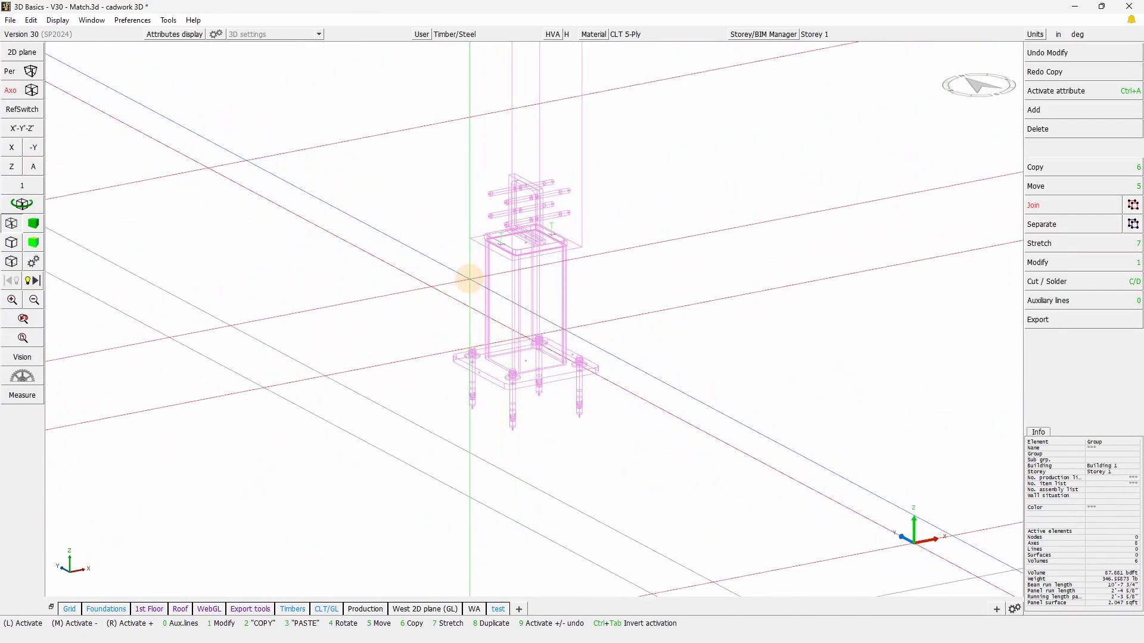
pyautogui.press('Escape')
# Activate the whole separate frame beside the house and copy it upward along Z by a distance of 30.
pyautogui.scroll(-10, 489, 322)
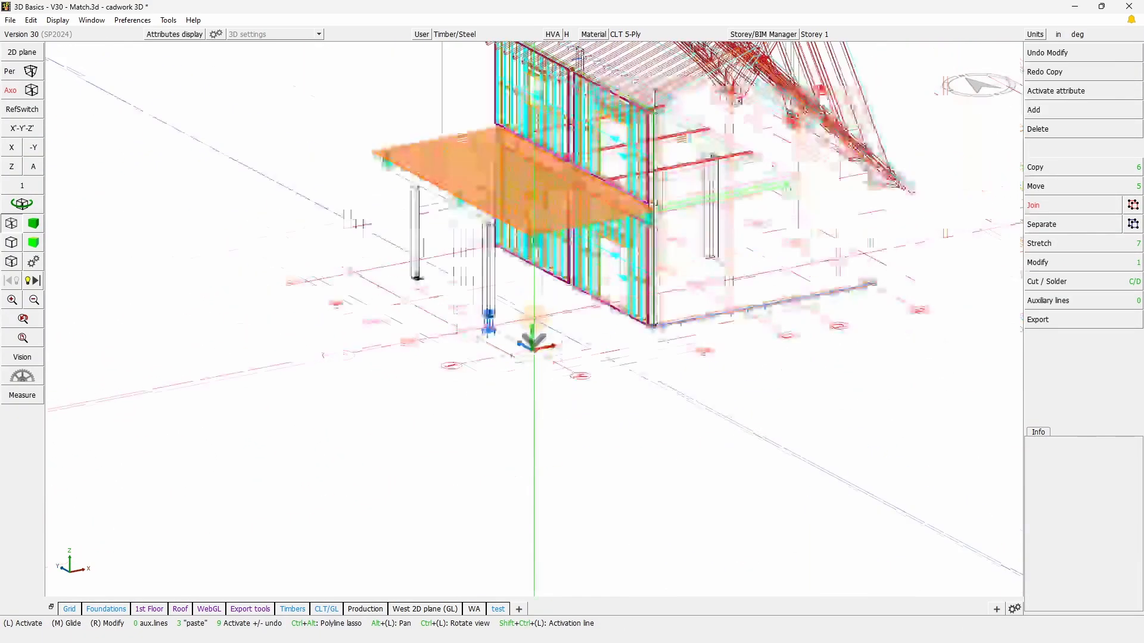
pyautogui.moveTo(673, 320); pyautogui.dragTo(774, 250)
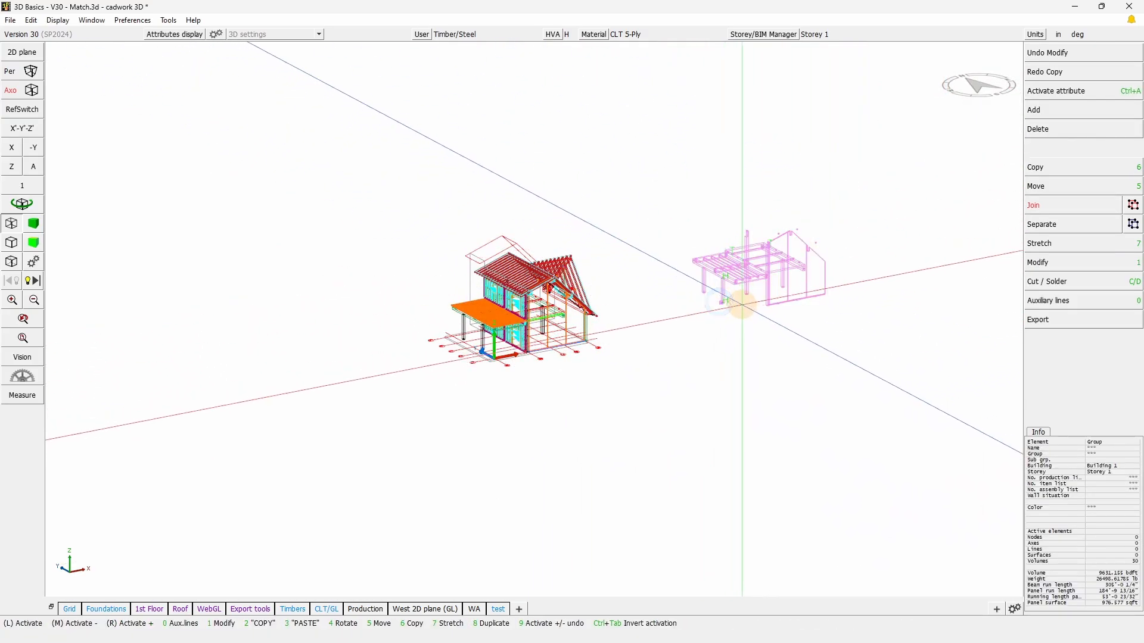
pyautogui.press('6')
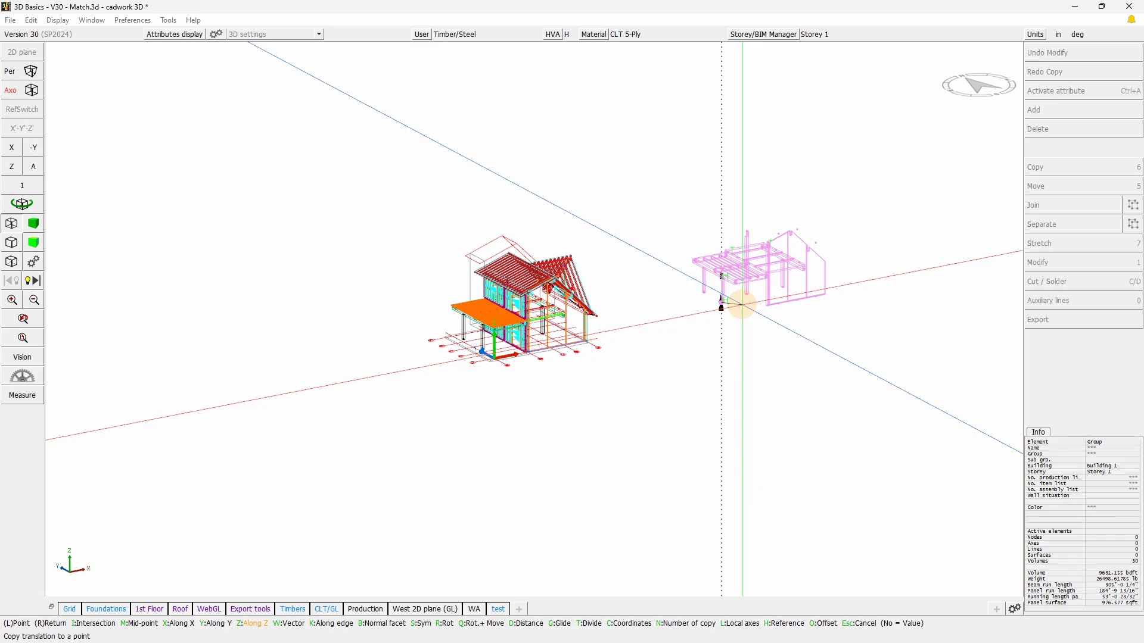
pyautogui.write('30')
pyautogui.press('space')
pyautogui.press('Return')
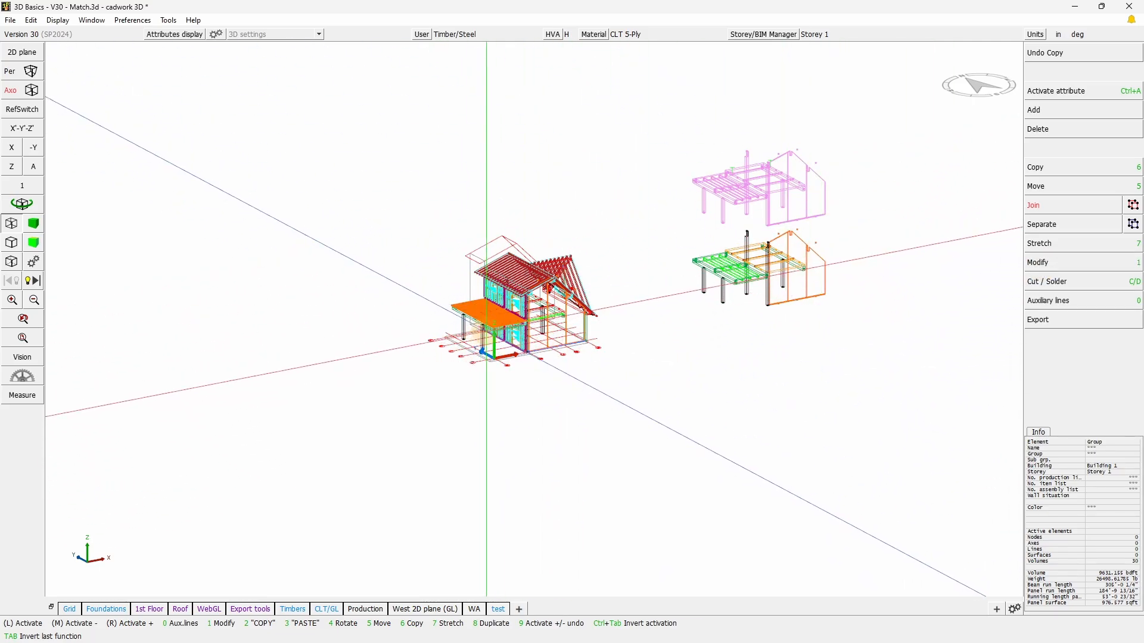
# Switch the activation to the original lower frame and set its Phase attribute to 2.
pyautogui.click(635, 333)
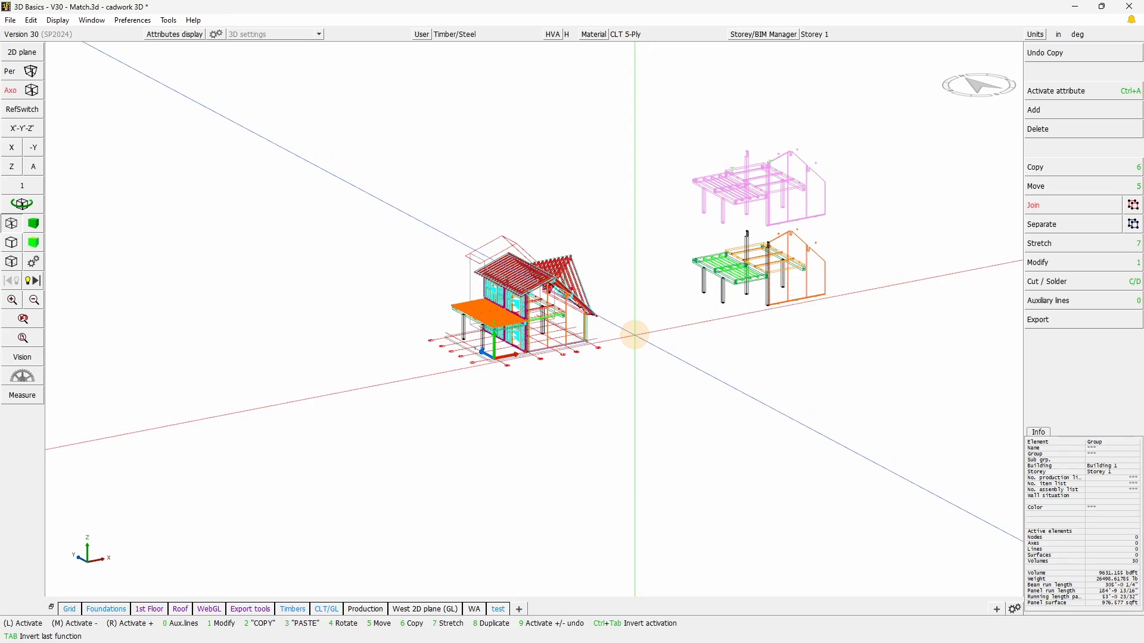
pyautogui.press('1')
pyautogui.click(1055, 142)
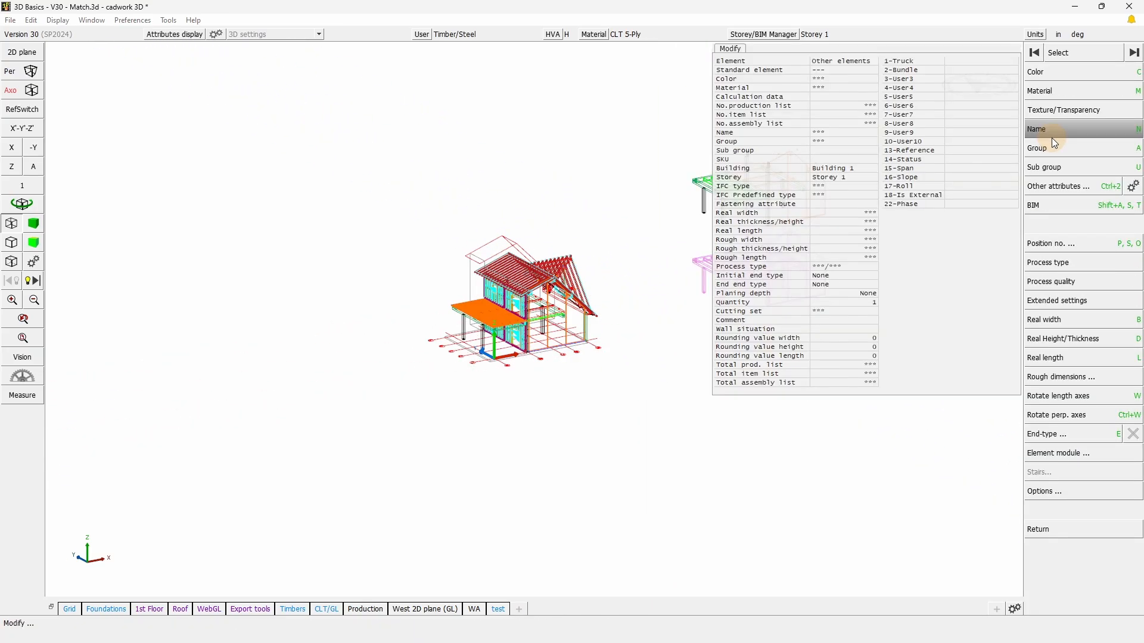
pyautogui.click(1052, 186)
pyautogui.click(1072, 474)
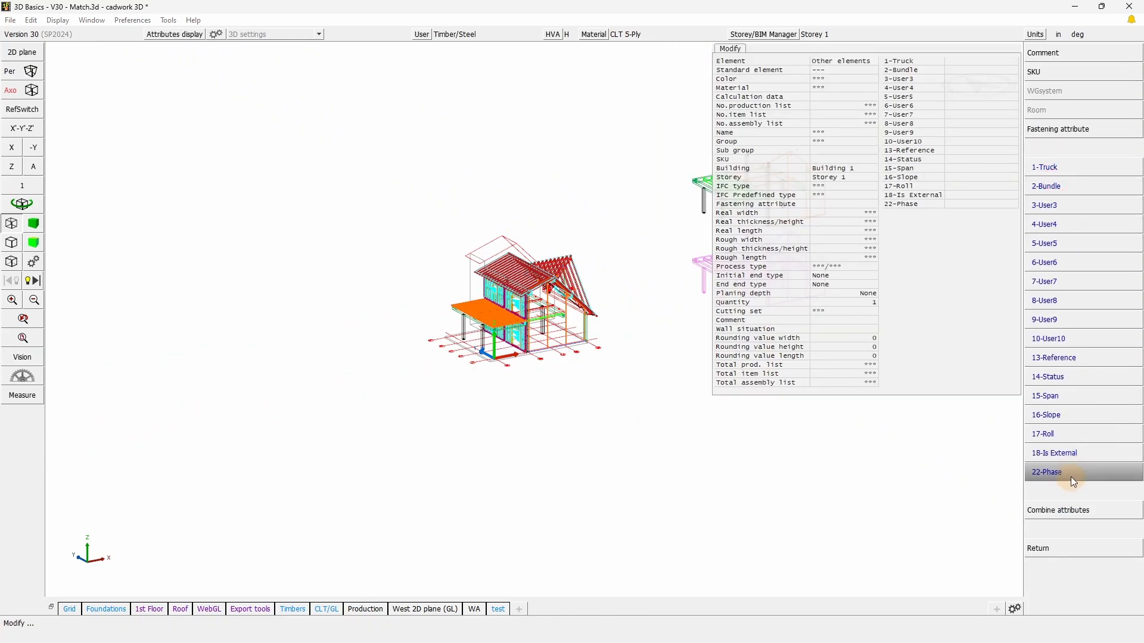
pyautogui.click(1039, 81)
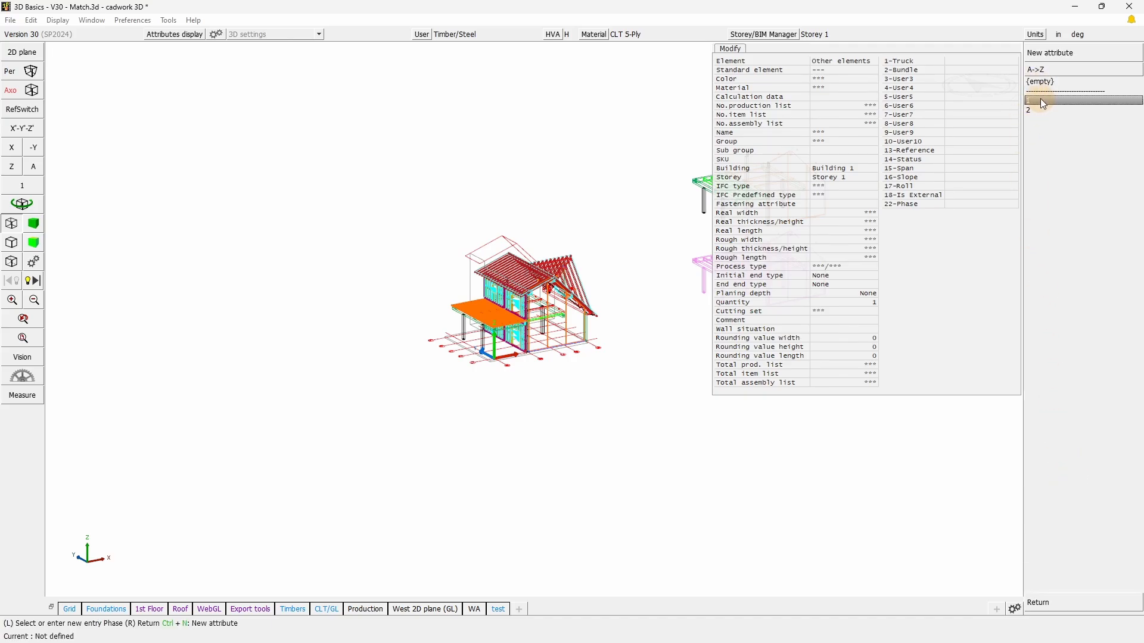
pyautogui.click(1037, 106)
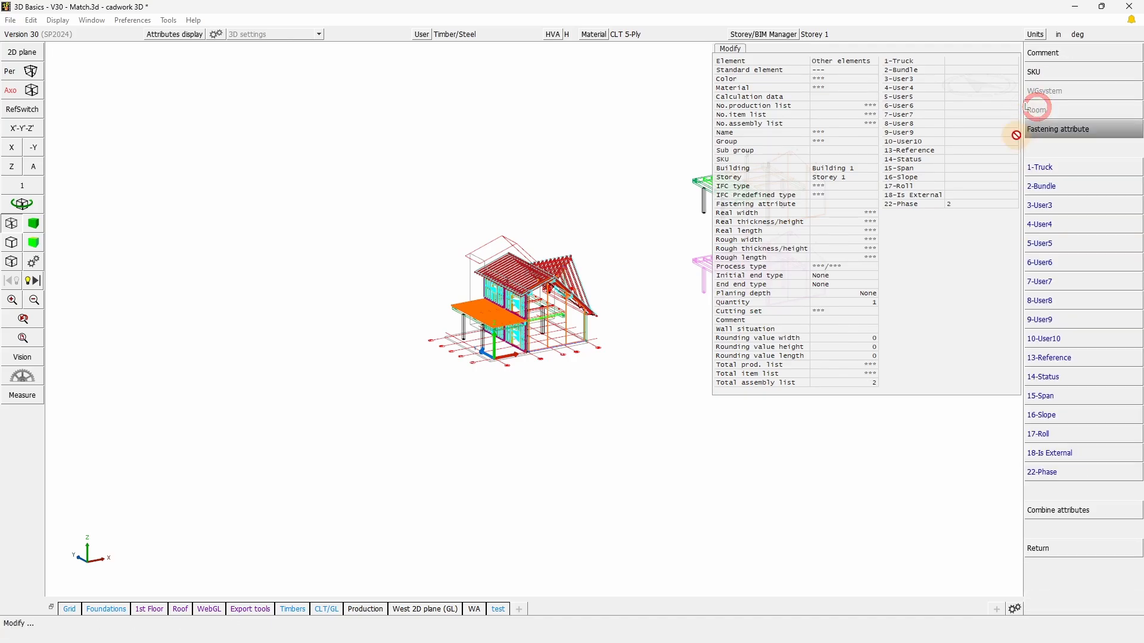
pyautogui.rightClick(804, 352)
pyautogui.rightClick(712, 303)
pyautogui.rightClick(656, 255)
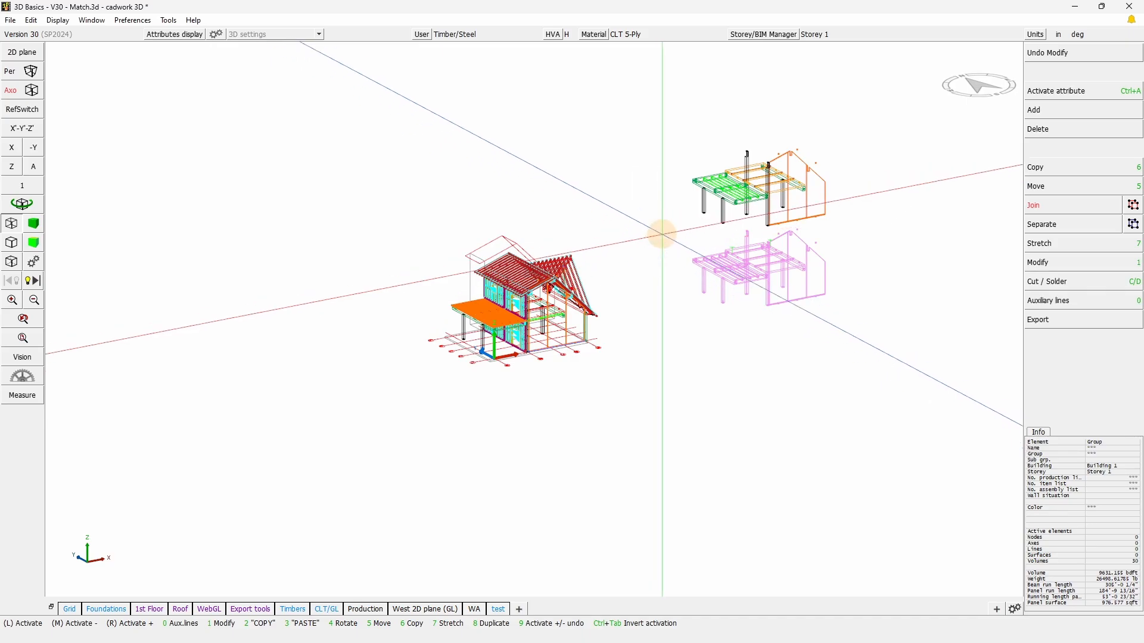
# Switch the activation to the upper copied frame and set its Phase attribute to 3.
pyautogui.moveTo(662, 235); pyautogui.dragTo(930, 98)
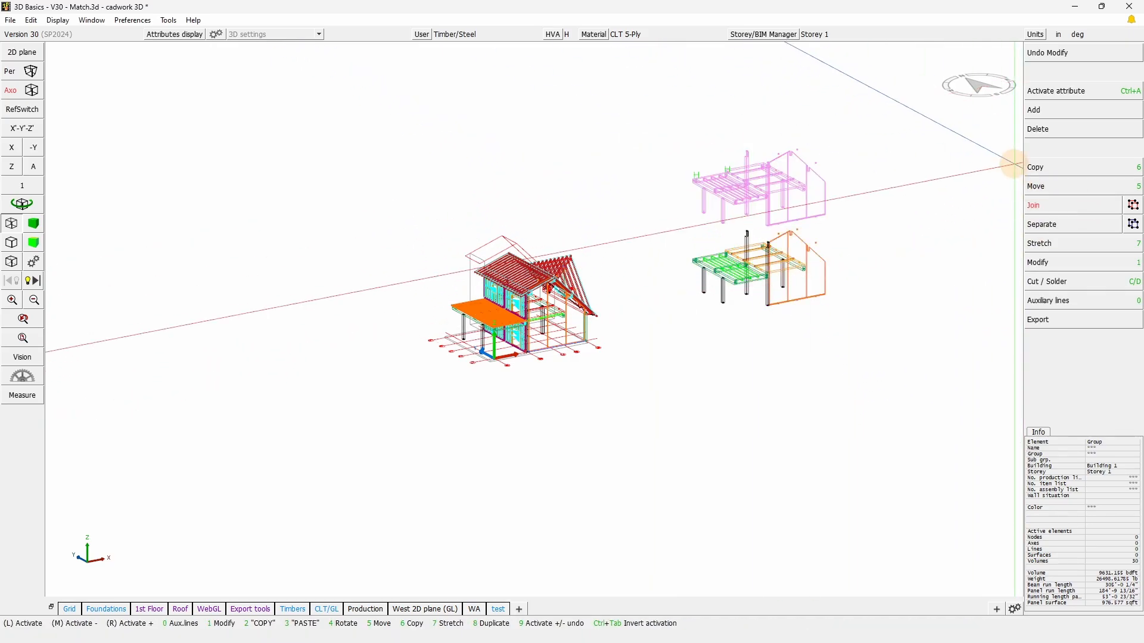
pyautogui.press('KP_1')
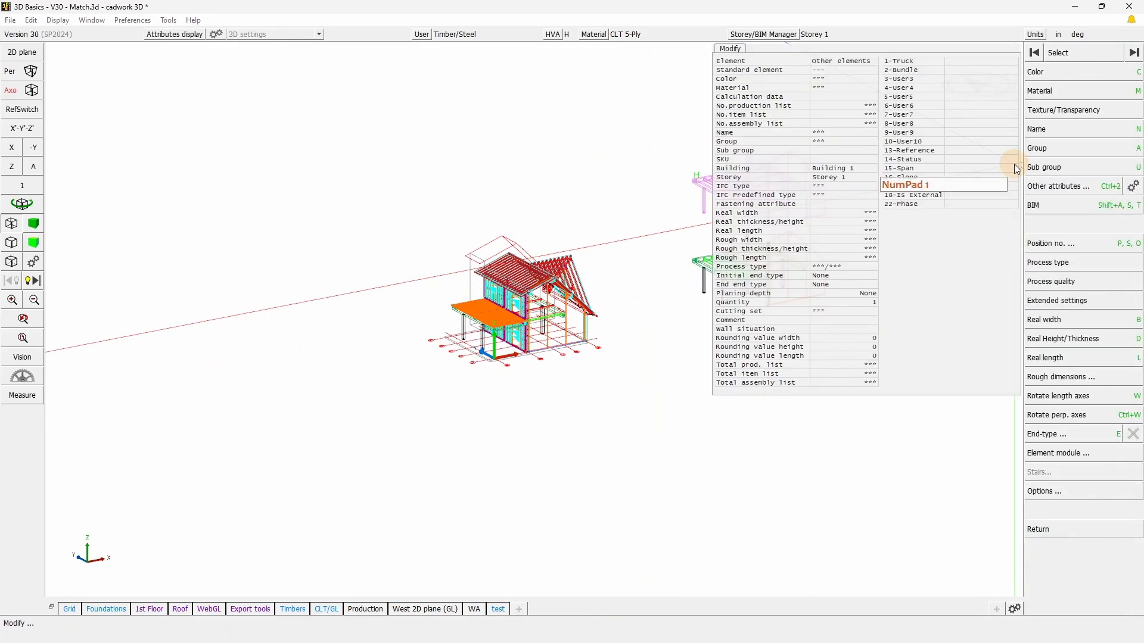
pyautogui.press('ctrl+KP_2')
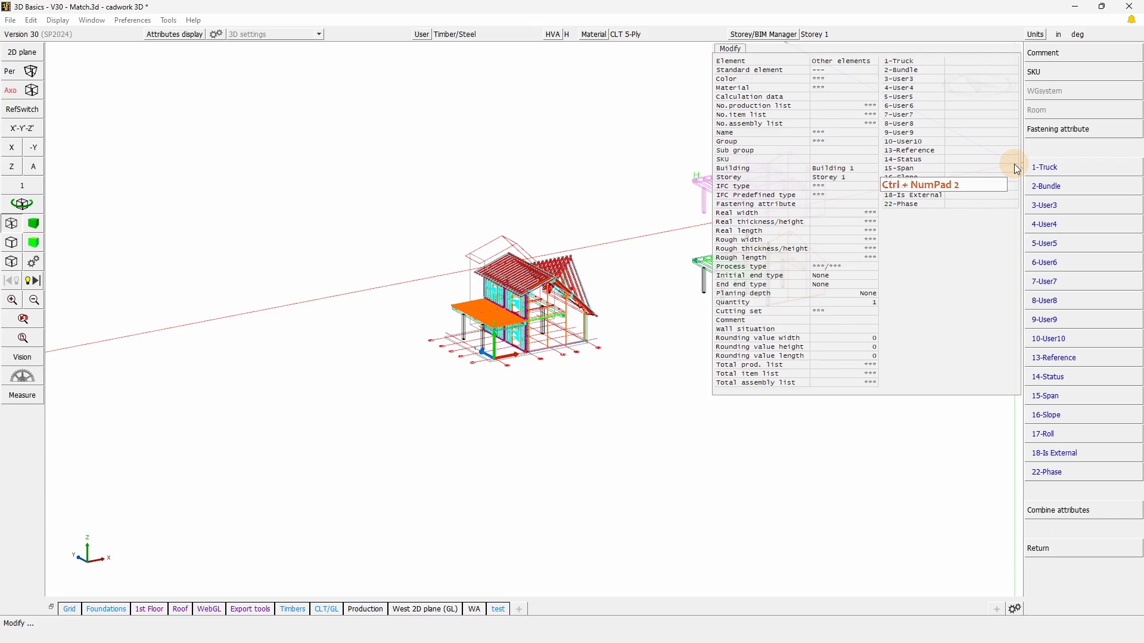
pyautogui.click(1064, 476)
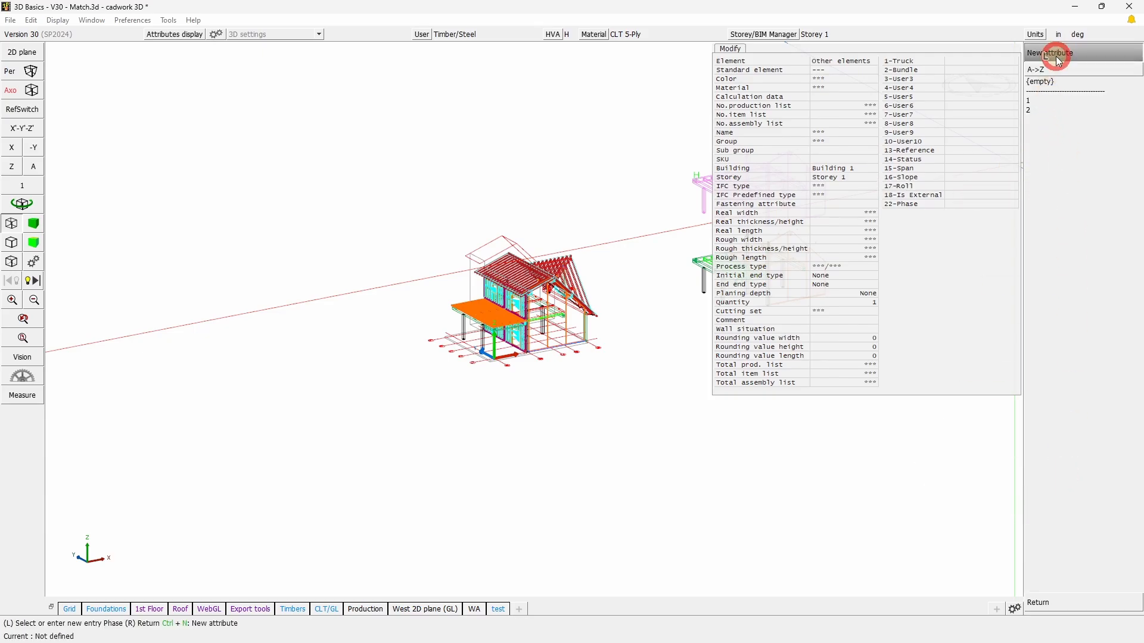
pyautogui.write('3')
pyautogui.press('Return')
pyautogui.rightClick(530, 417)
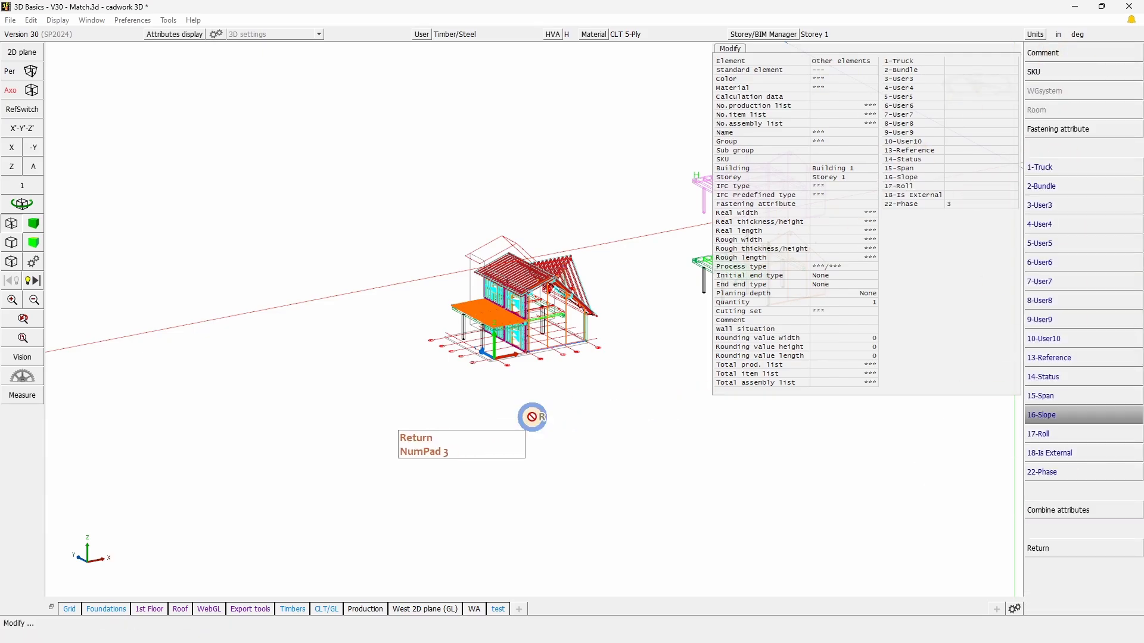
pyautogui.rightClick(495, 388)
# Activate the whole house model, set its Phase attribute to 1, and clear the activation.
pyautogui.moveTo(396, 404); pyautogui.dragTo(645, 169)
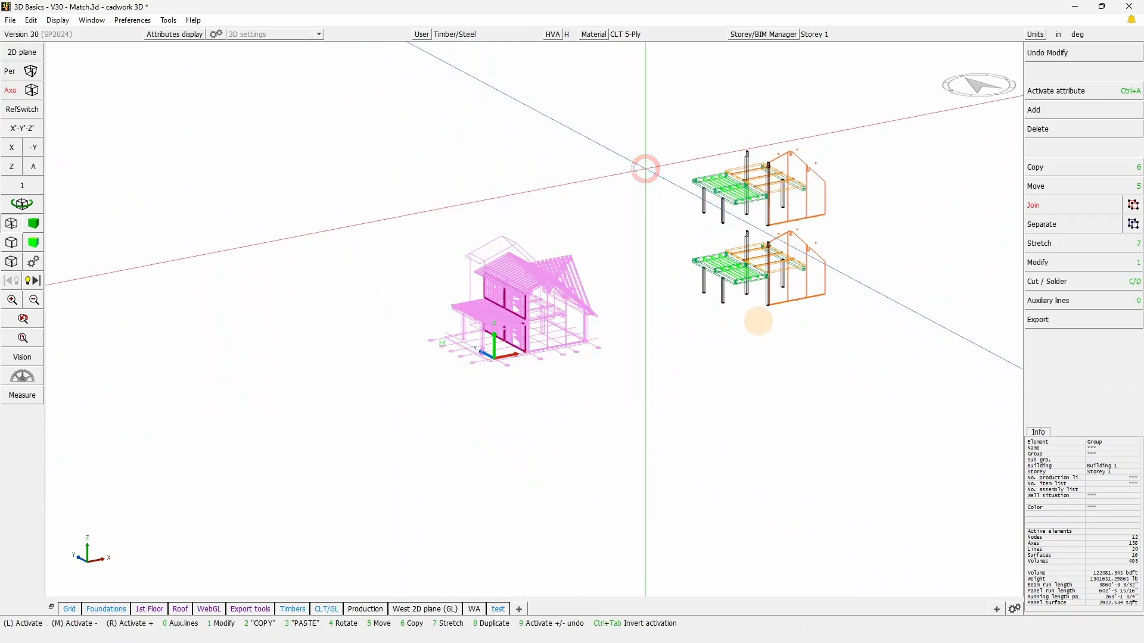
pyautogui.press('KP_1')
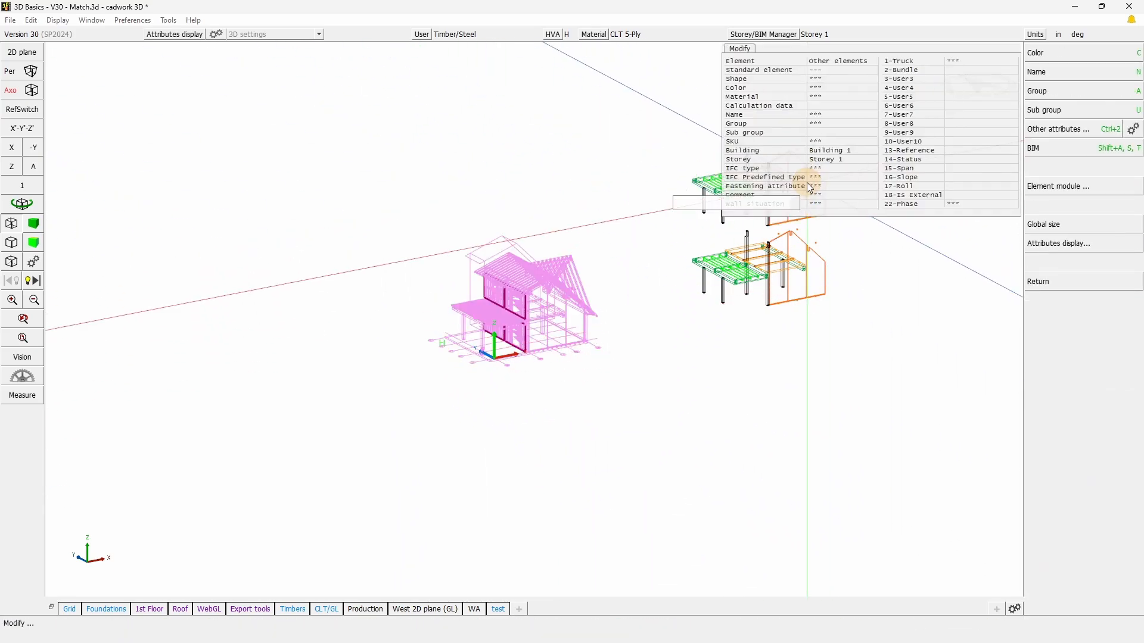
pyautogui.press('ctrl+KP_2')
pyautogui.click(1075, 471)
pyautogui.click(1079, 83)
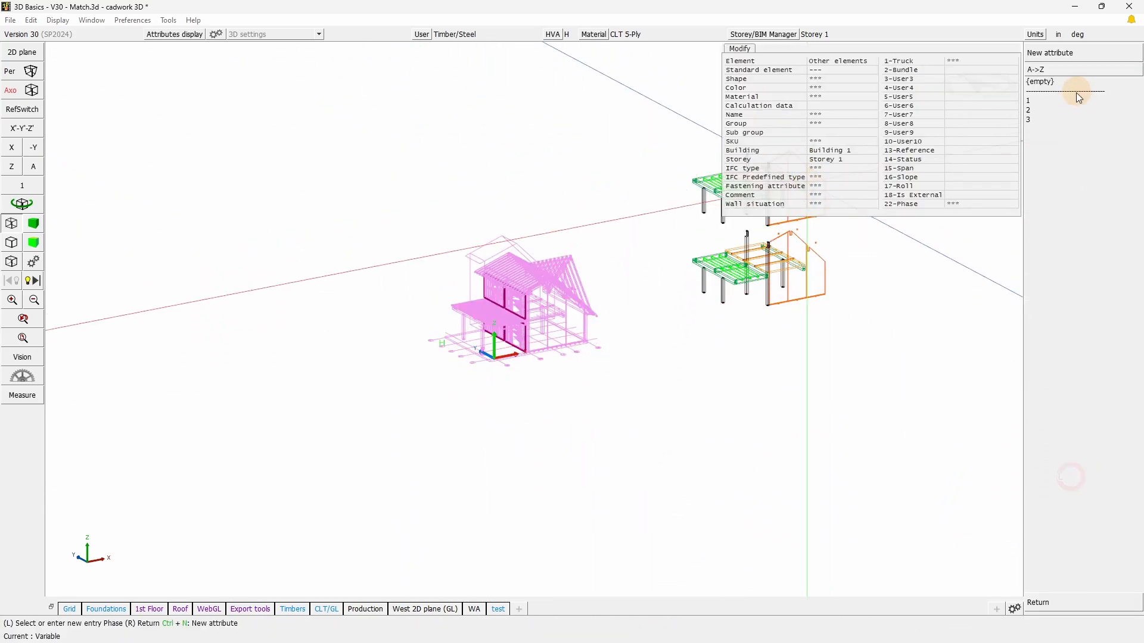
pyautogui.rightClick(676, 413)
pyautogui.rightClick(602, 426)
pyautogui.rightClick(590, 427)
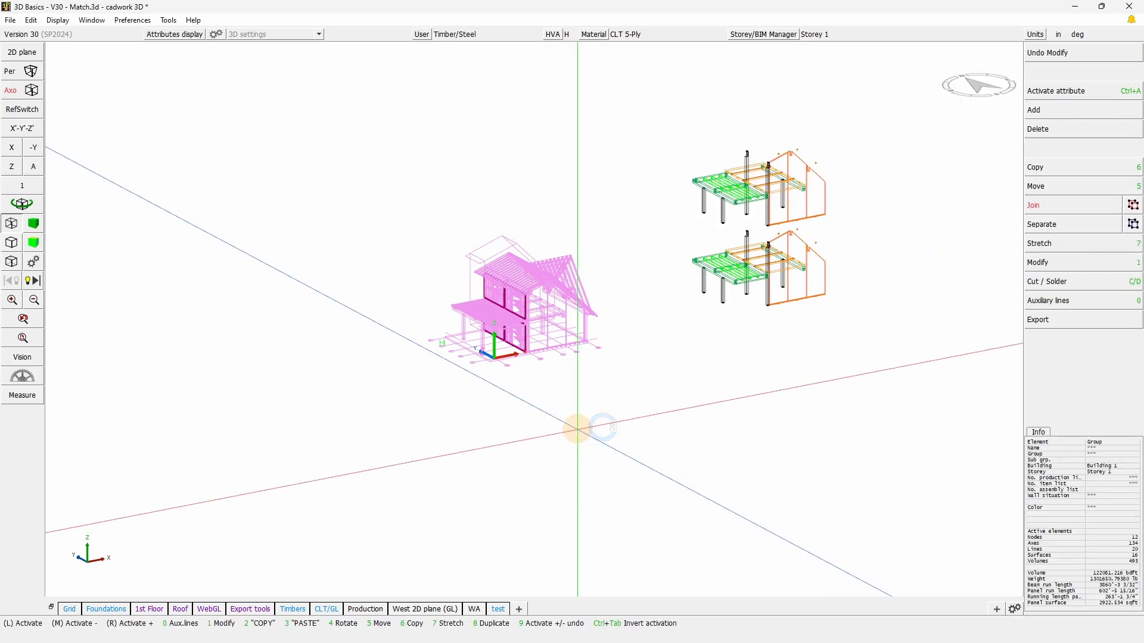
pyautogui.click(577, 426)
# Inspect the Phase attribute of the front porch post's base assembly and of the post itself.
pyautogui.scroll(5, 532, 320)
pyautogui.scroll(3, 532, 320)
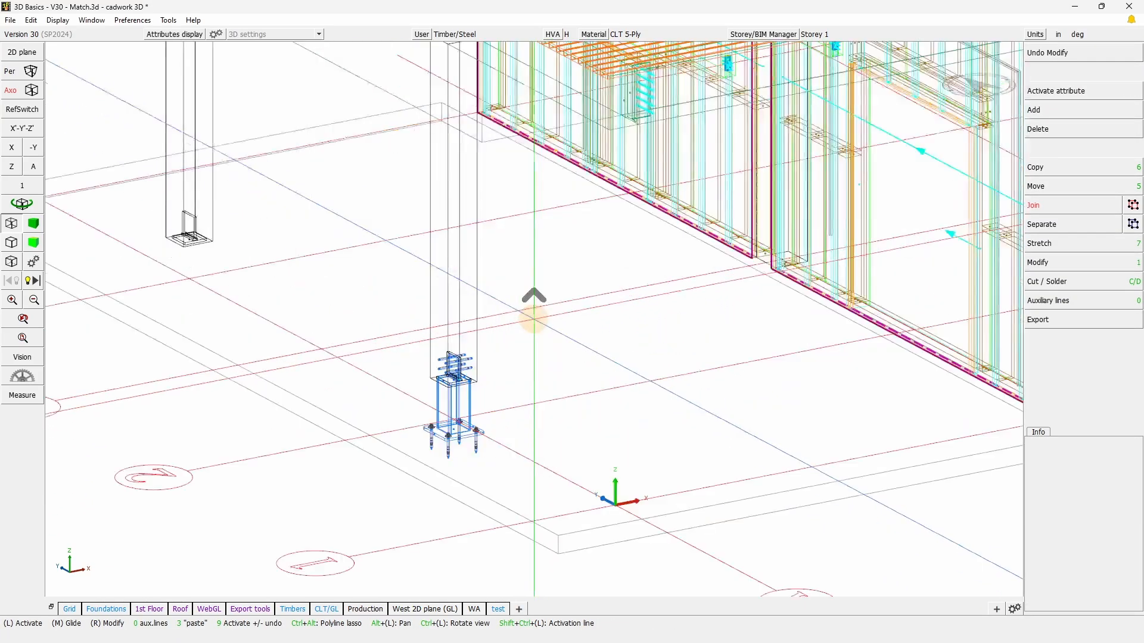
pyautogui.moveTo(410, 467); pyautogui.dragTo(501, 316)
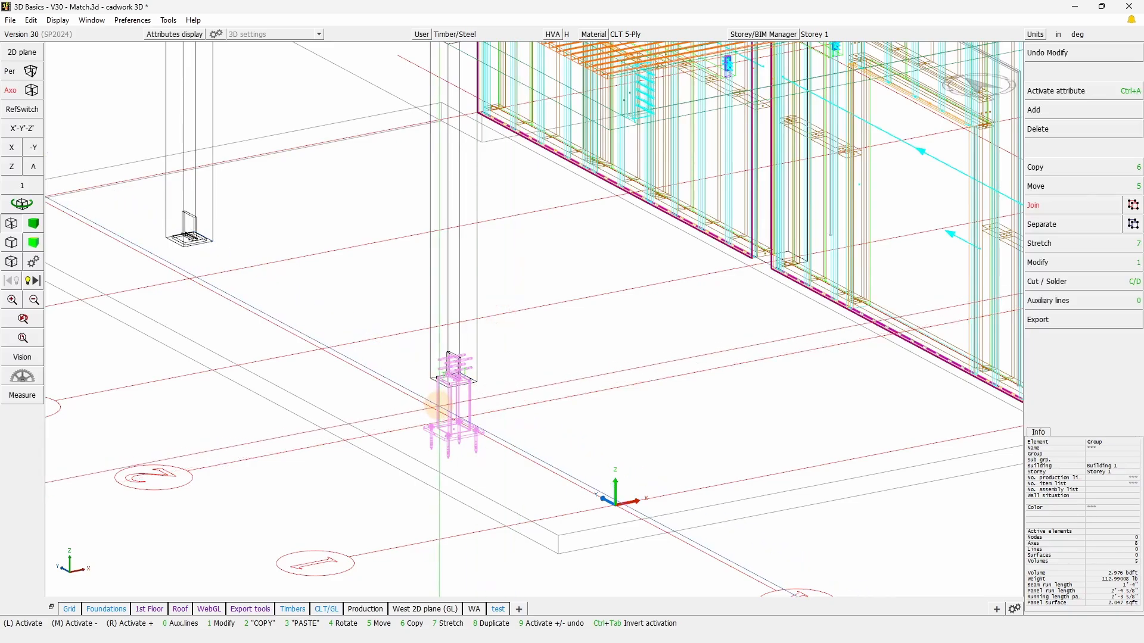
pyautogui.press('KP_1')
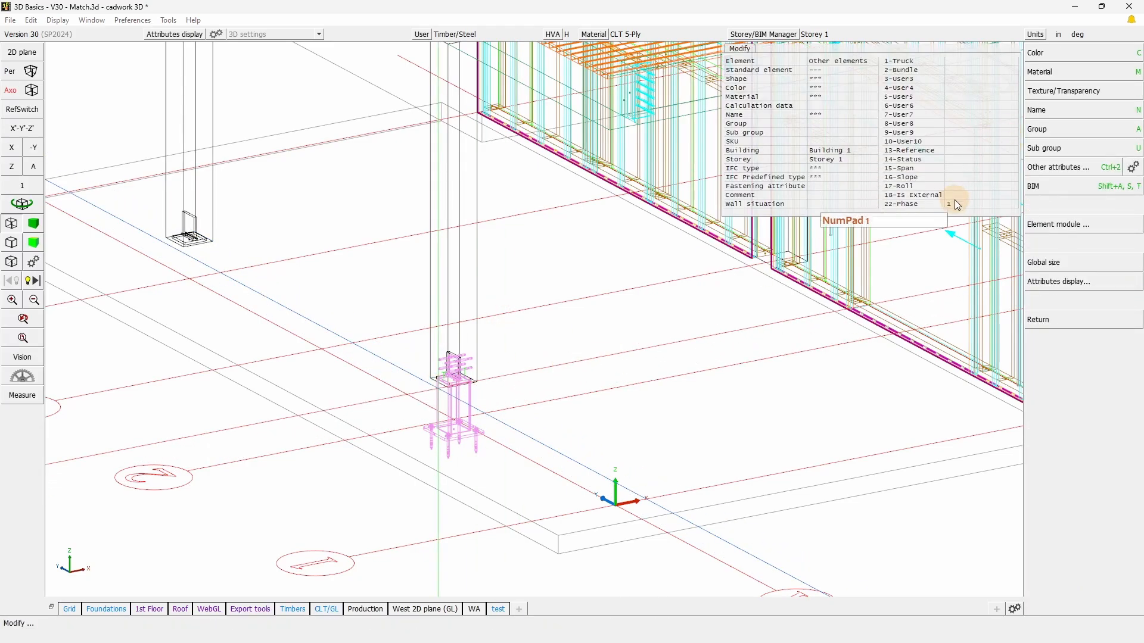
pyautogui.rightClick(583, 355)
pyautogui.click(457, 294)
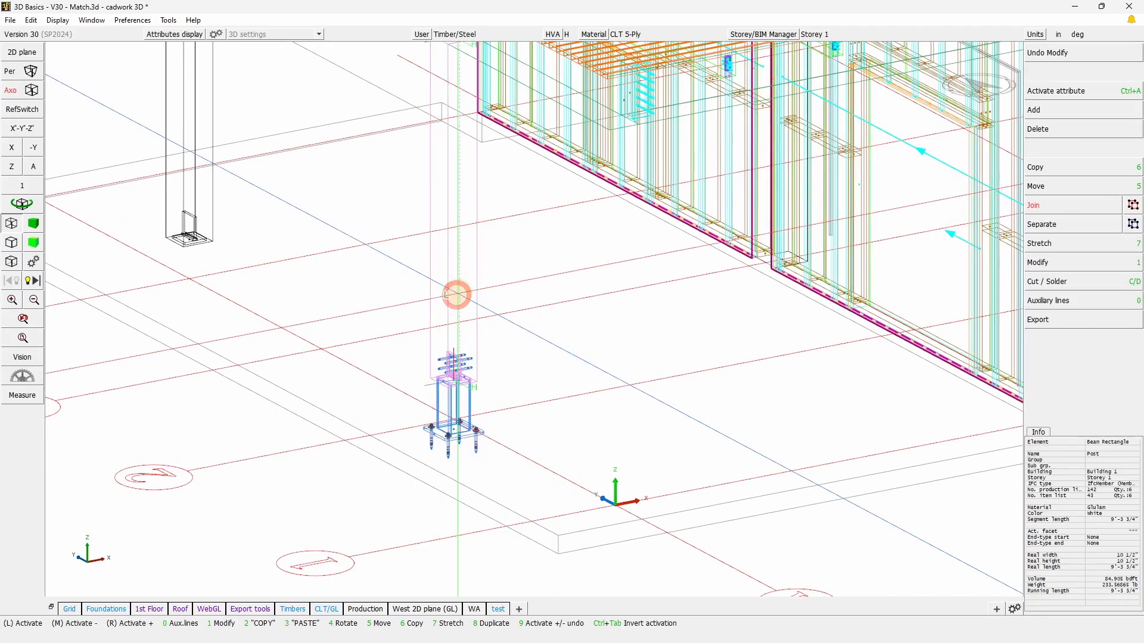
pyautogui.press('KP_1')
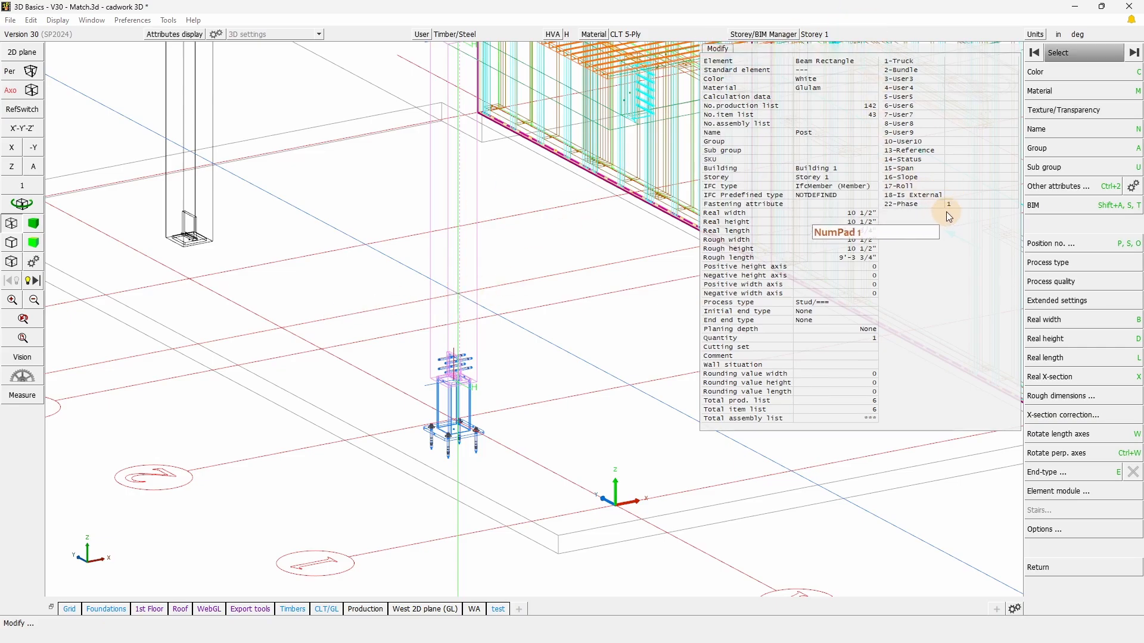
pyautogui.rightClick(949, 208)
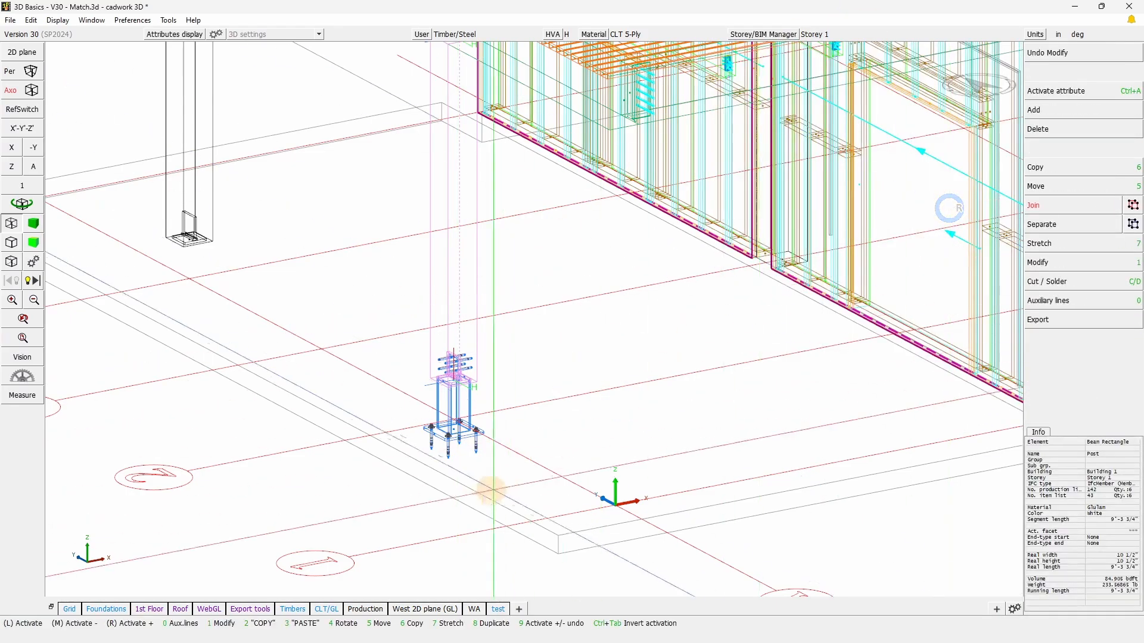
# Activate the base assembly and start a reference copy from its porch post, picking the house's other porch post as a target.
pyautogui.moveTo(382, 506); pyautogui.dragTo(538, 317)
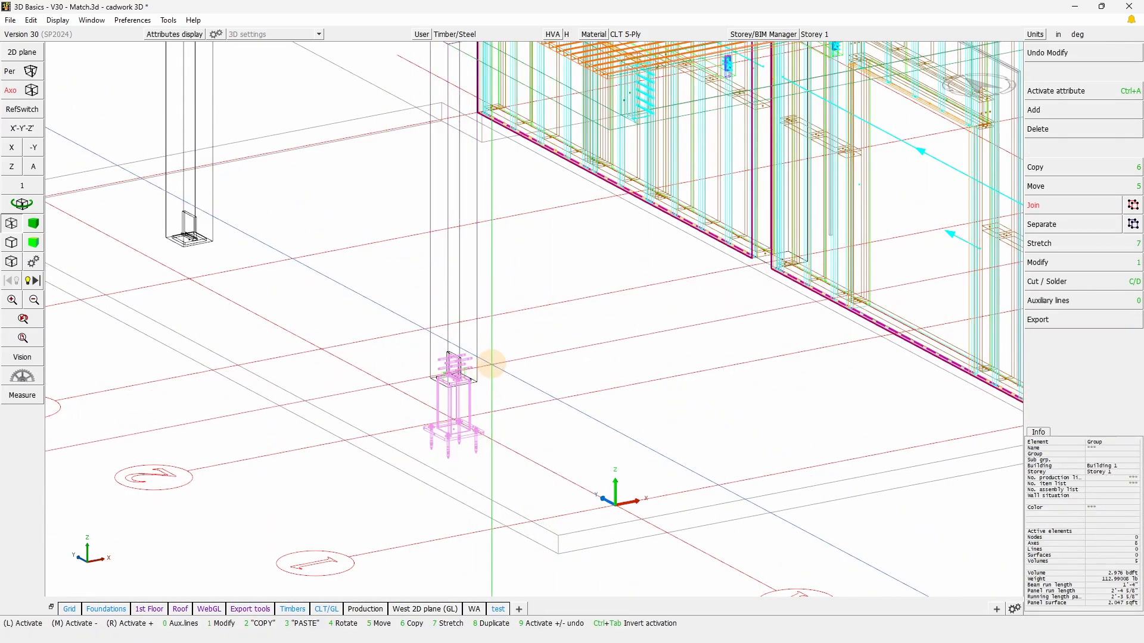
pyautogui.scroll(-10, 376, 353)
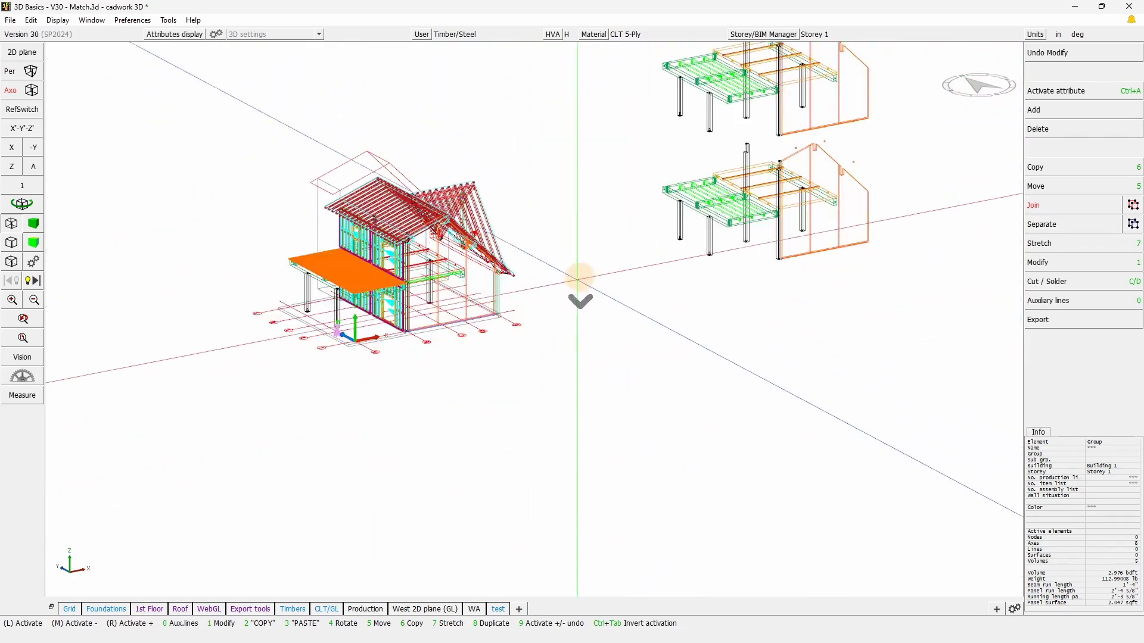
pyautogui.scroll(5, 212, 248)
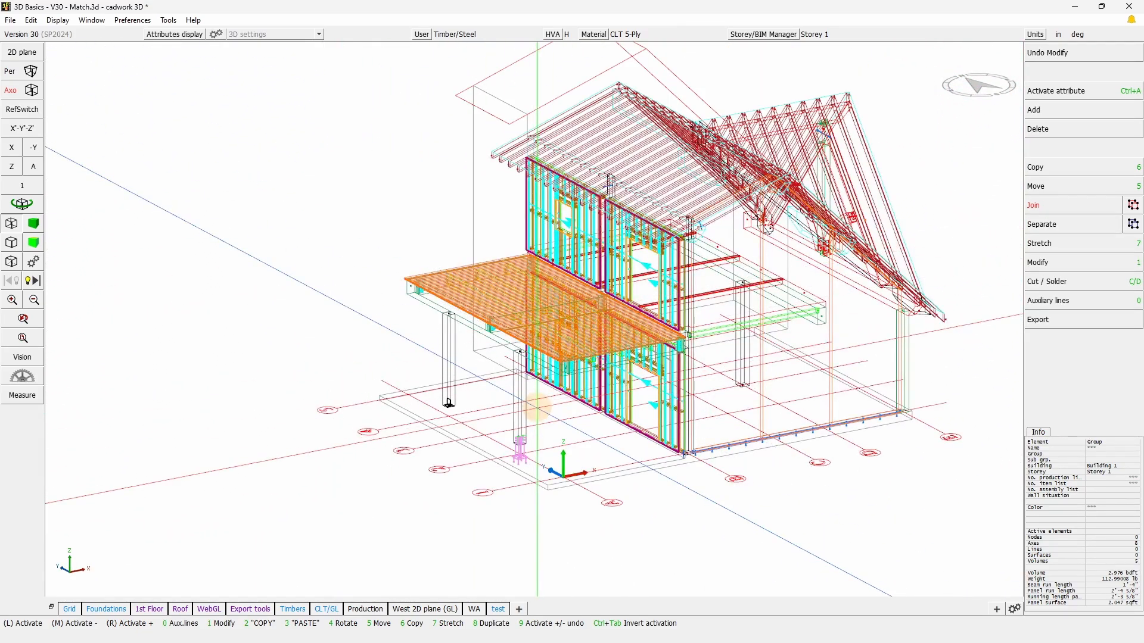
pyautogui.press('6')
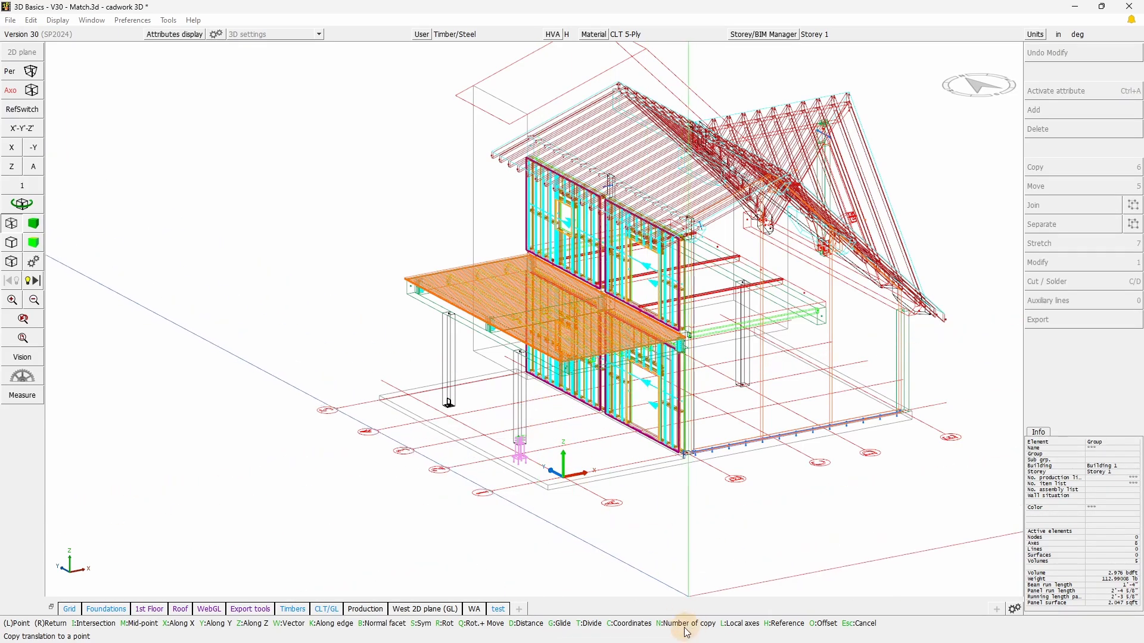
pyautogui.press('h')
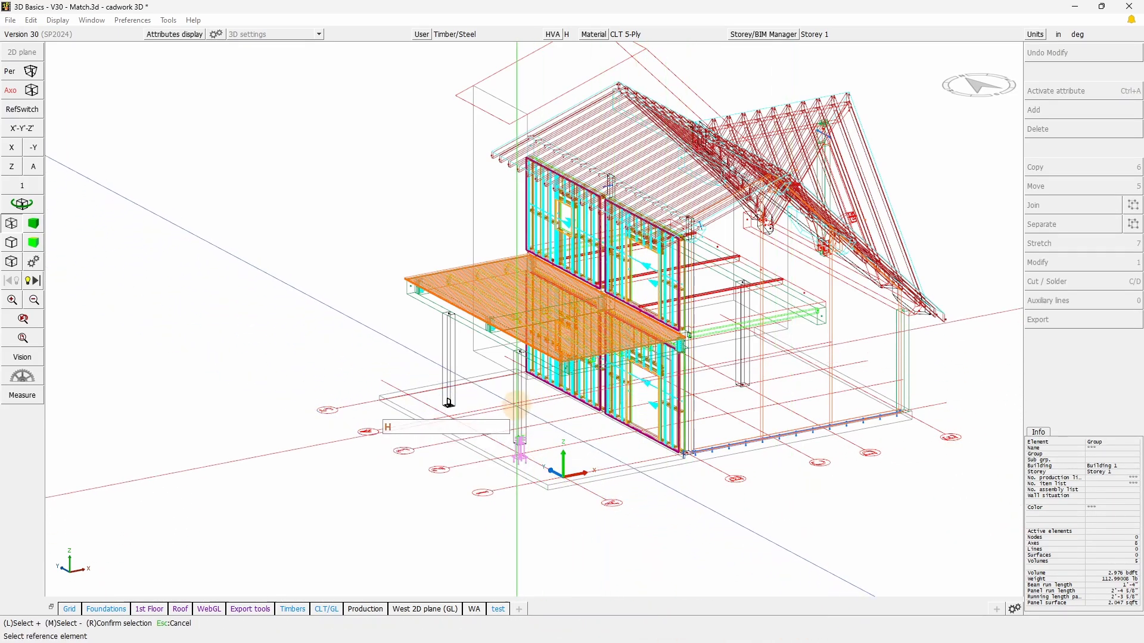
pyautogui.click(522, 416)
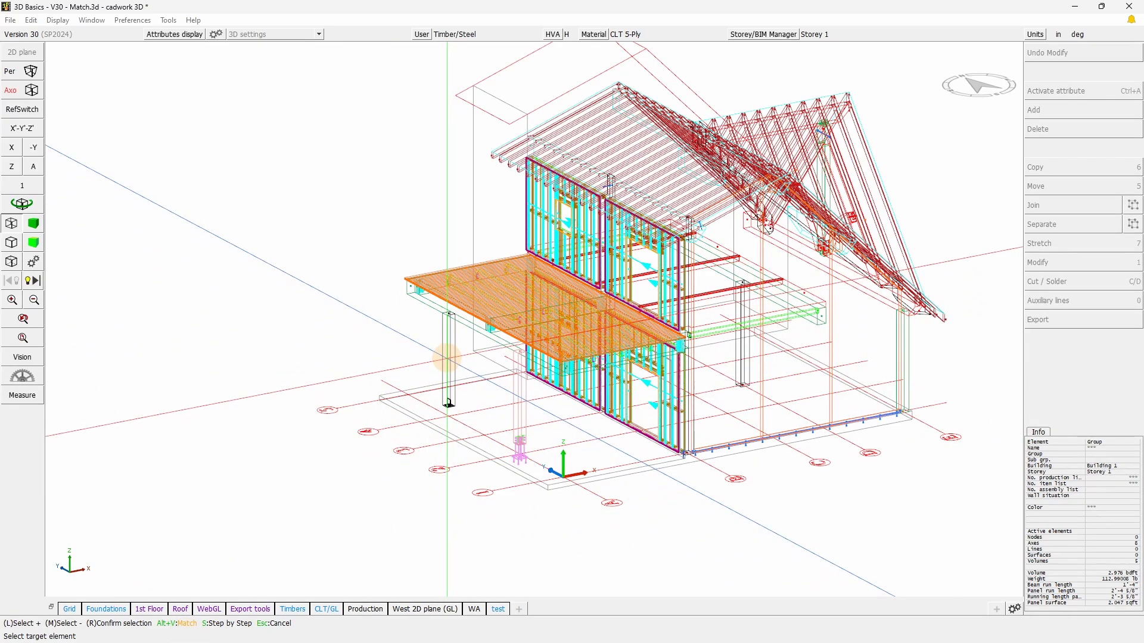
pyautogui.click(447, 358)
# Add the front porch posts of both separate frames as targets of the reference copy and confirm the selection.
pyautogui.scroll(-5, 572, 339)
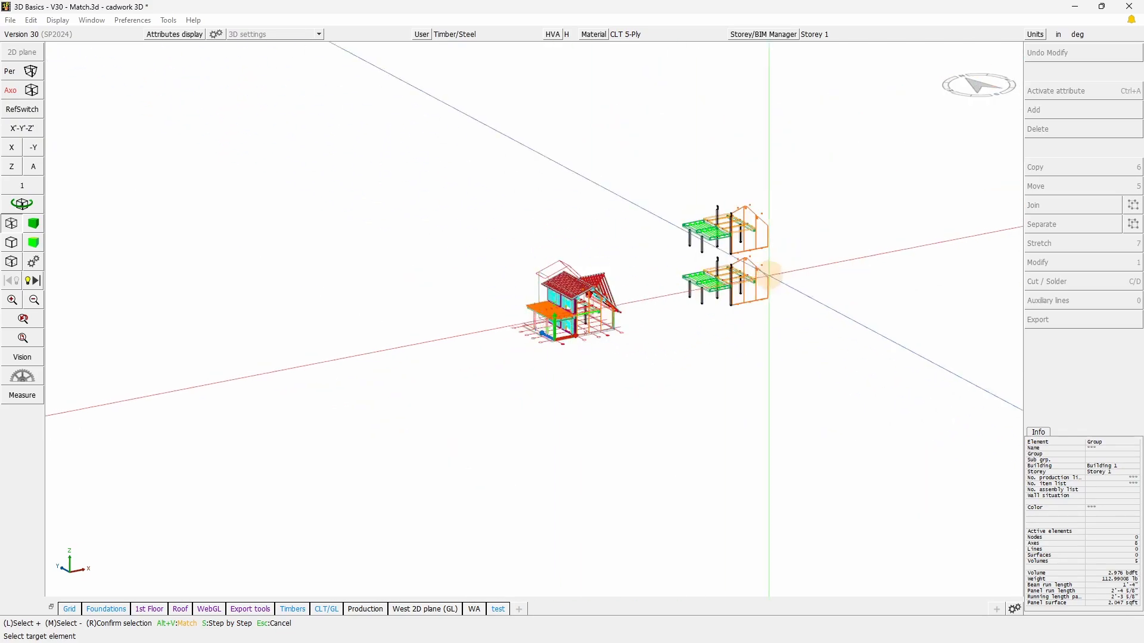
pyautogui.scroll(3, 768, 268)
pyautogui.click(572, 390)
pyautogui.click(511, 352)
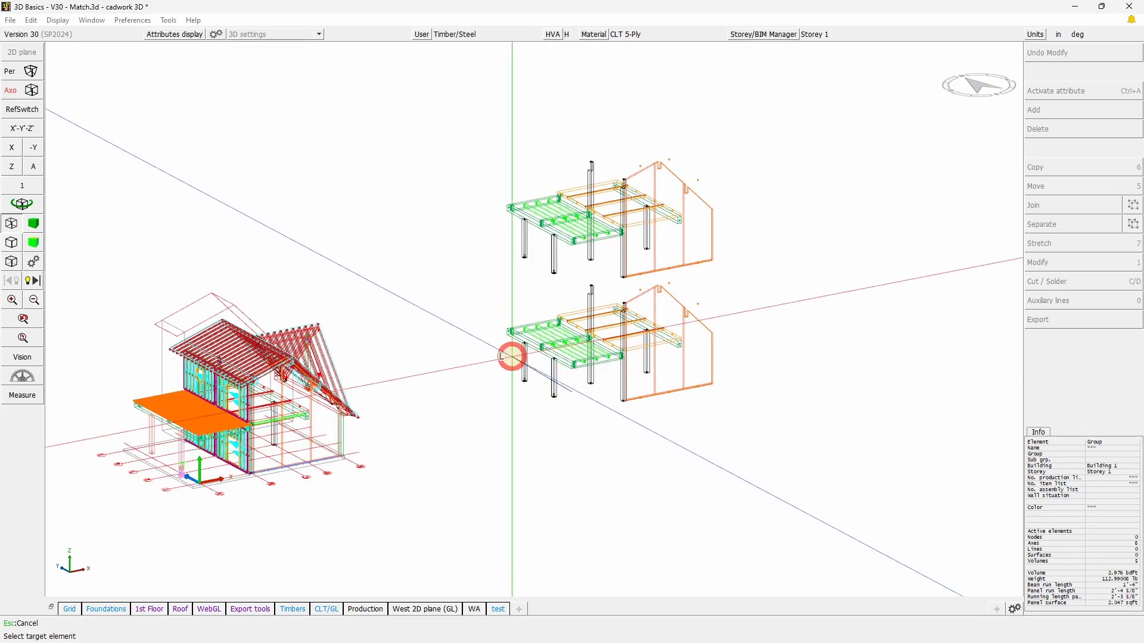
pyautogui.click(507, 227)
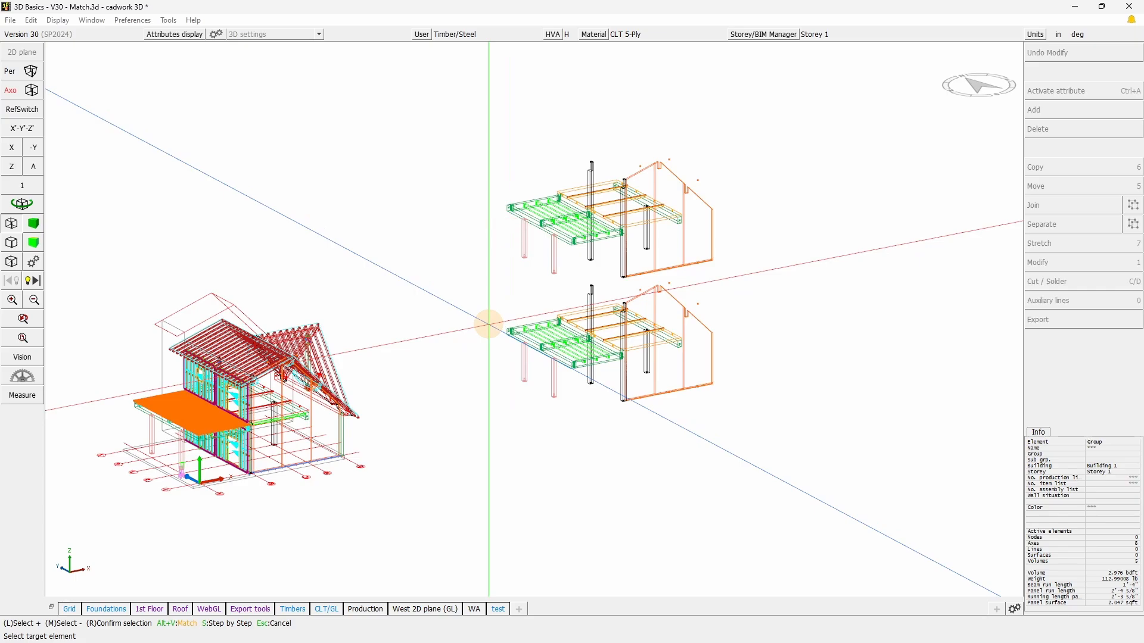
pyautogui.rightClick(403, 539)
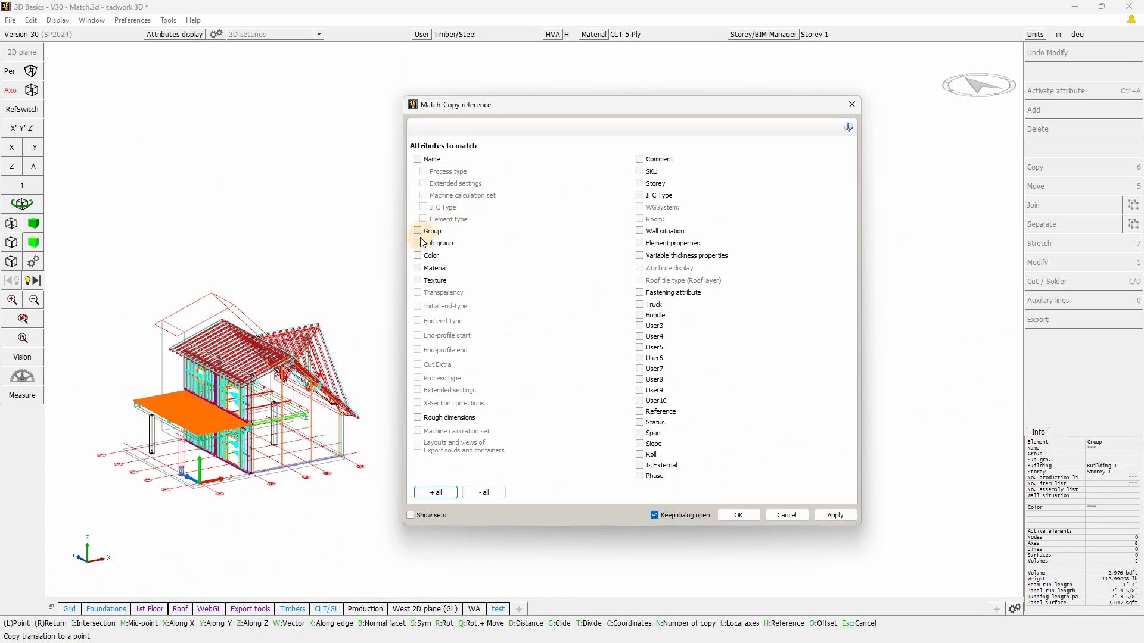
# Choose Group and Phase as the attributes to match, look at the saved sets, and complete the reference copy.
pyautogui.click(641, 477)
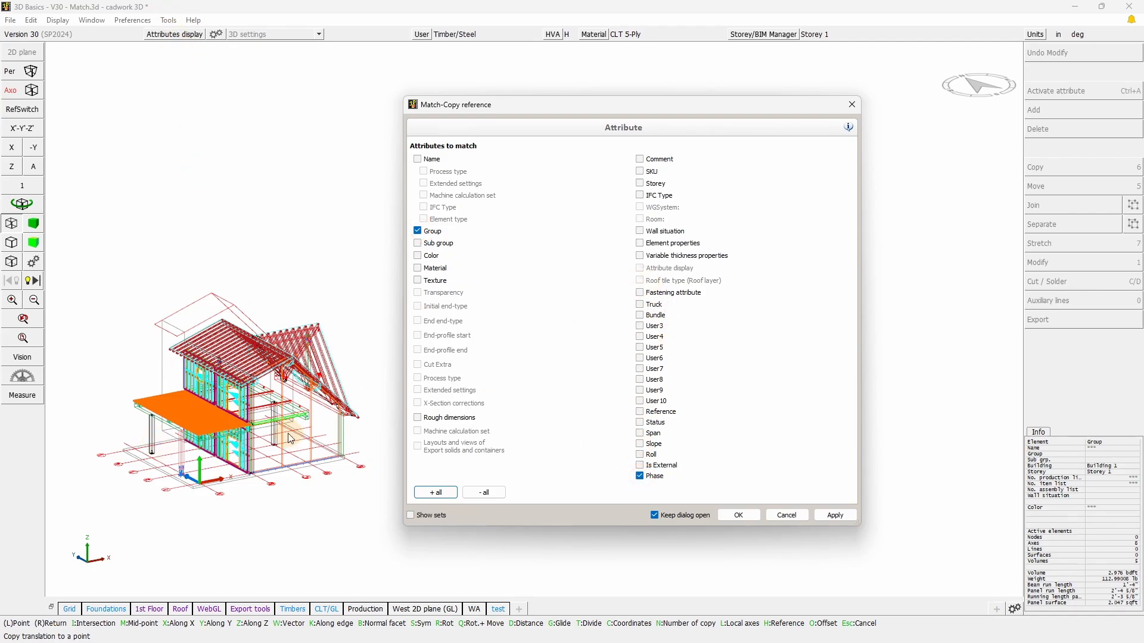
pyautogui.moveTo(538, 101); pyautogui.dragTo(824, 142)
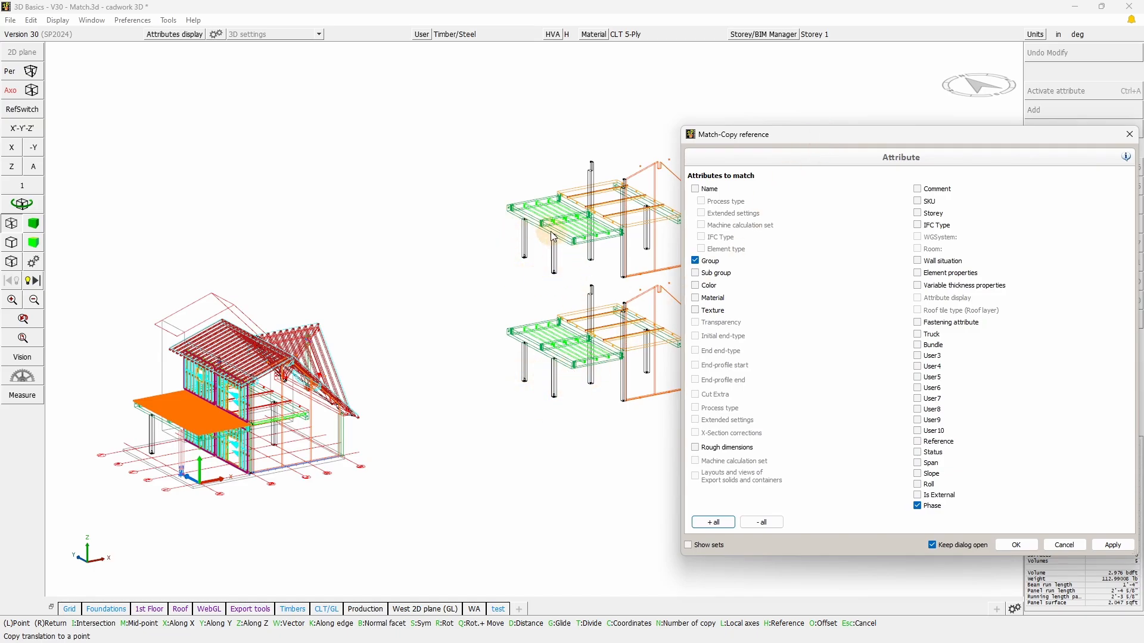
pyautogui.moveTo(772, 137); pyautogui.dragTo(646, 129)
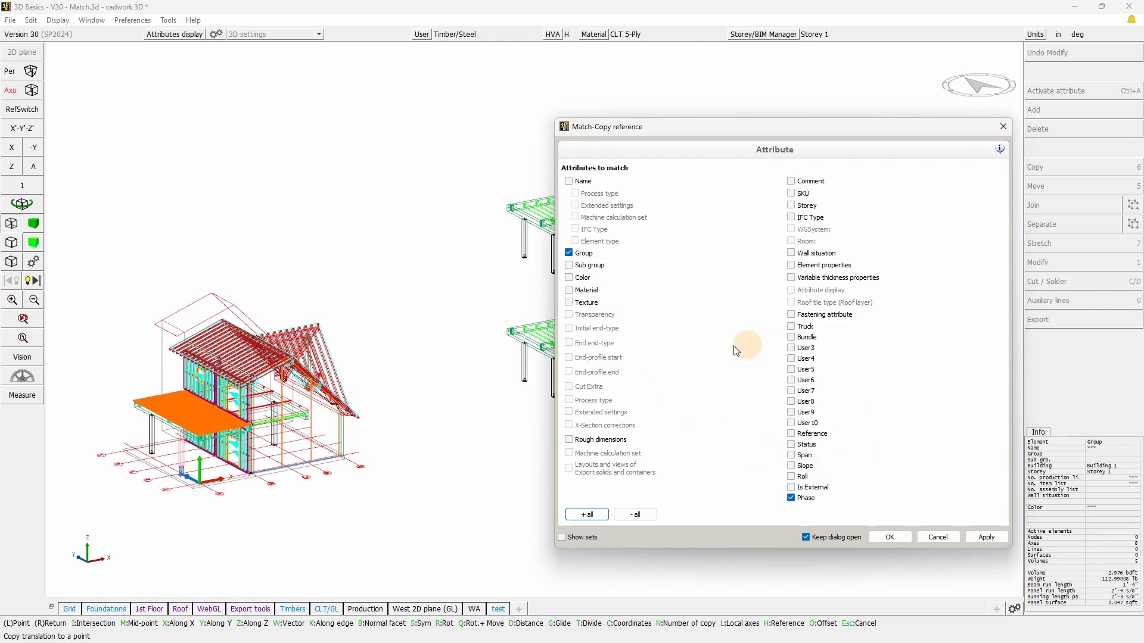
pyautogui.click(562, 538)
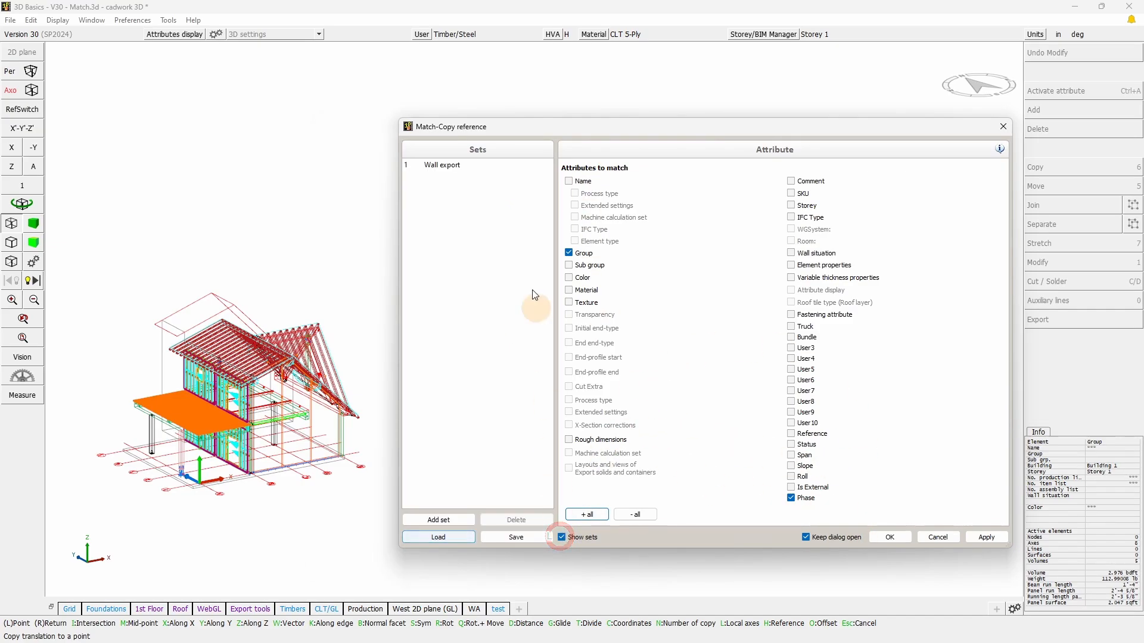
pyautogui.click(562, 537)
pyautogui.click(880, 535)
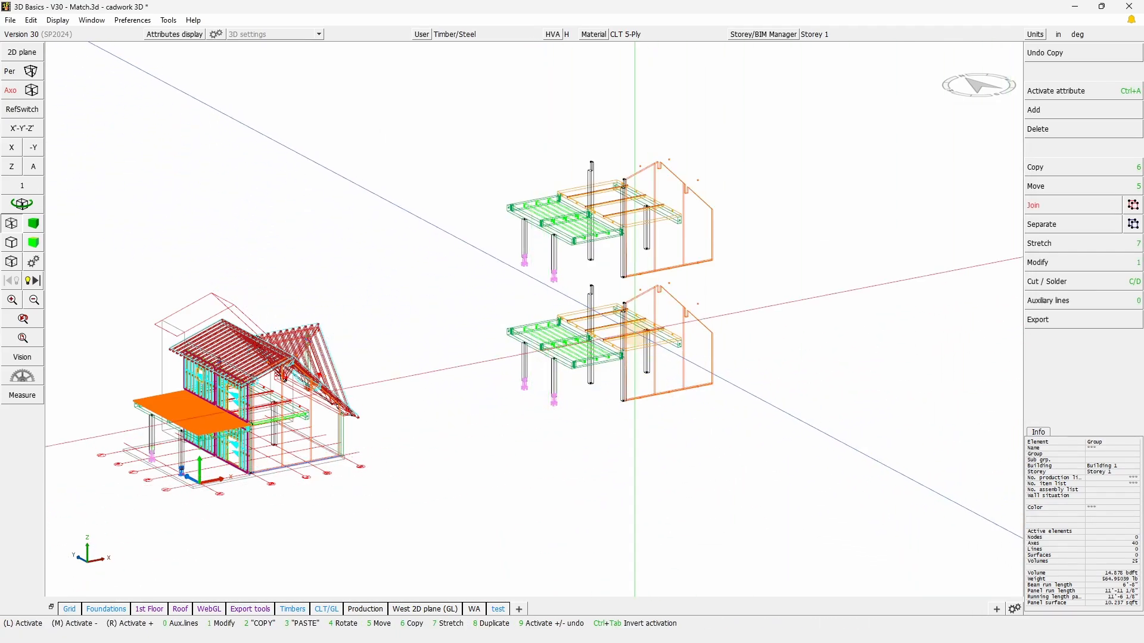
# Inspect the Phase of the copied bases, and of the upper frame with its bases activated by attribute from its wall panel.
pyautogui.press('KP_1')
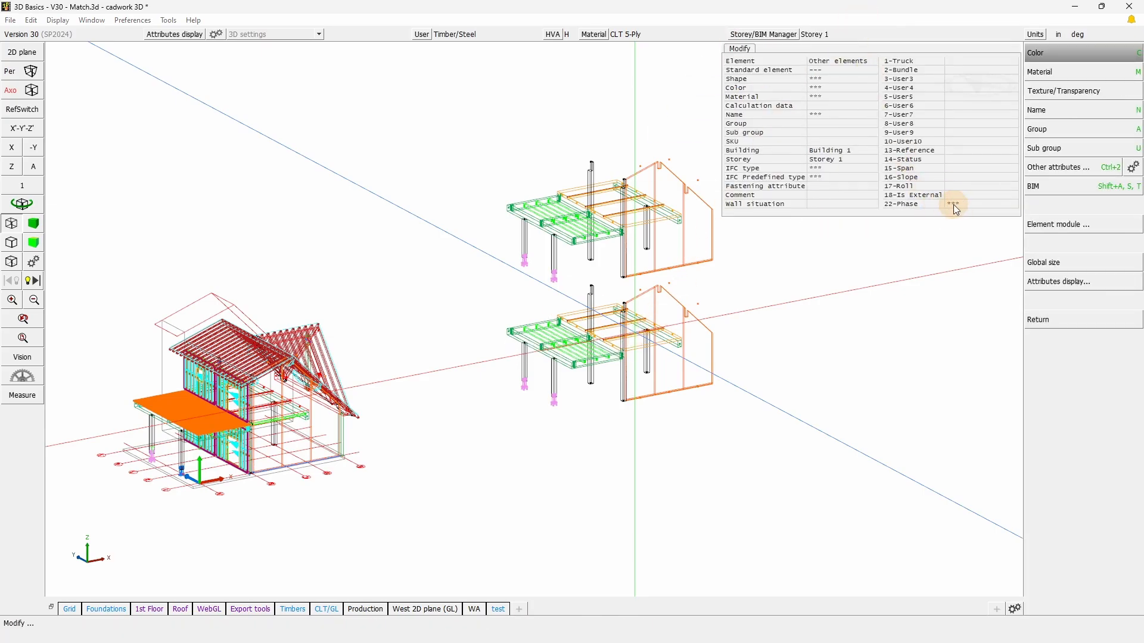
pyautogui.rightClick(843, 330)
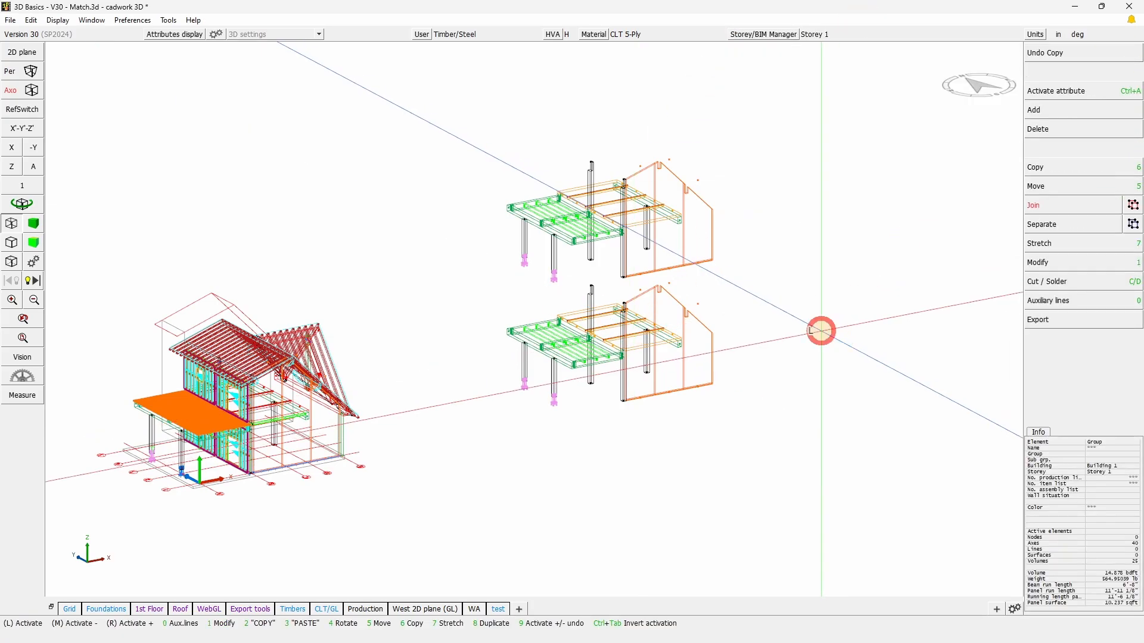
pyautogui.hotkey('ctrl', 'a')
pyautogui.click(639, 260)
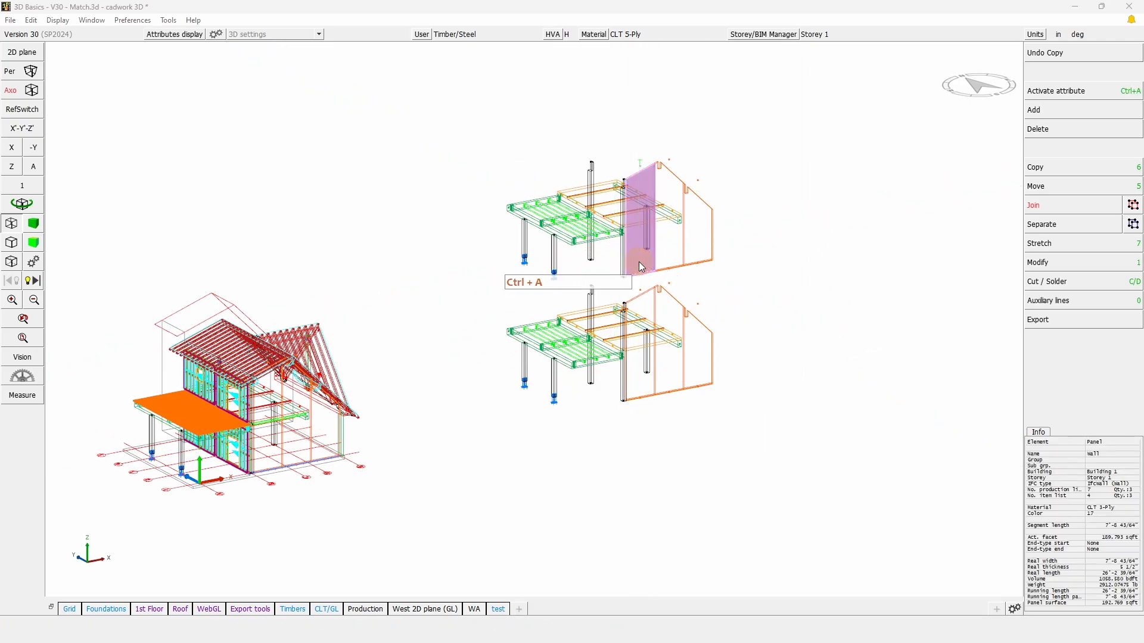
pyautogui.press('KP_2')
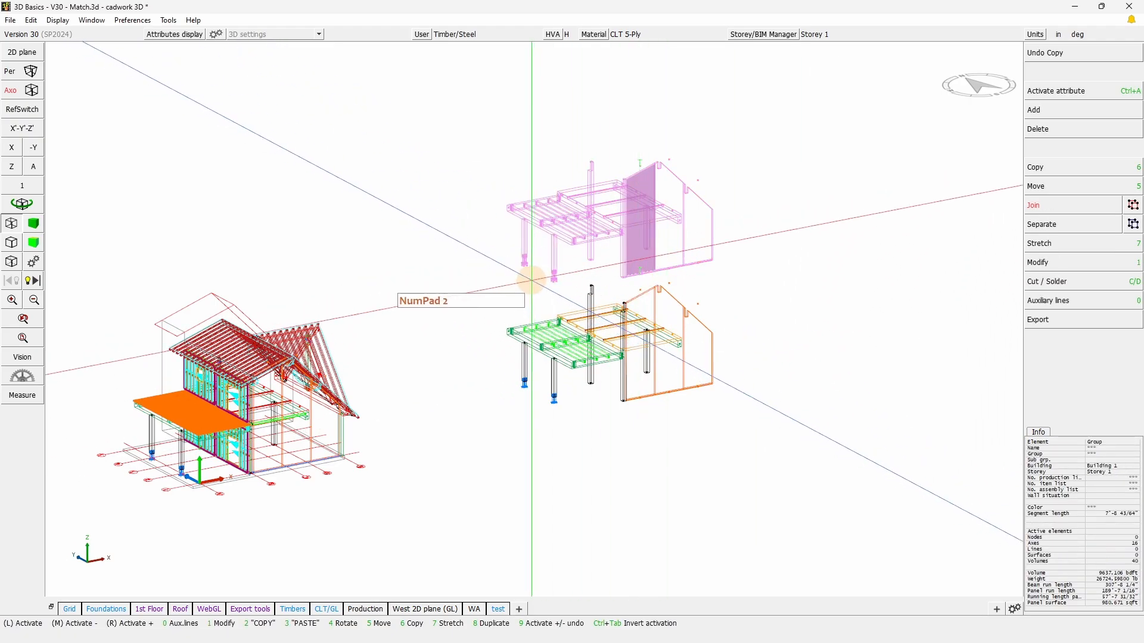
pyautogui.press('KP_1')
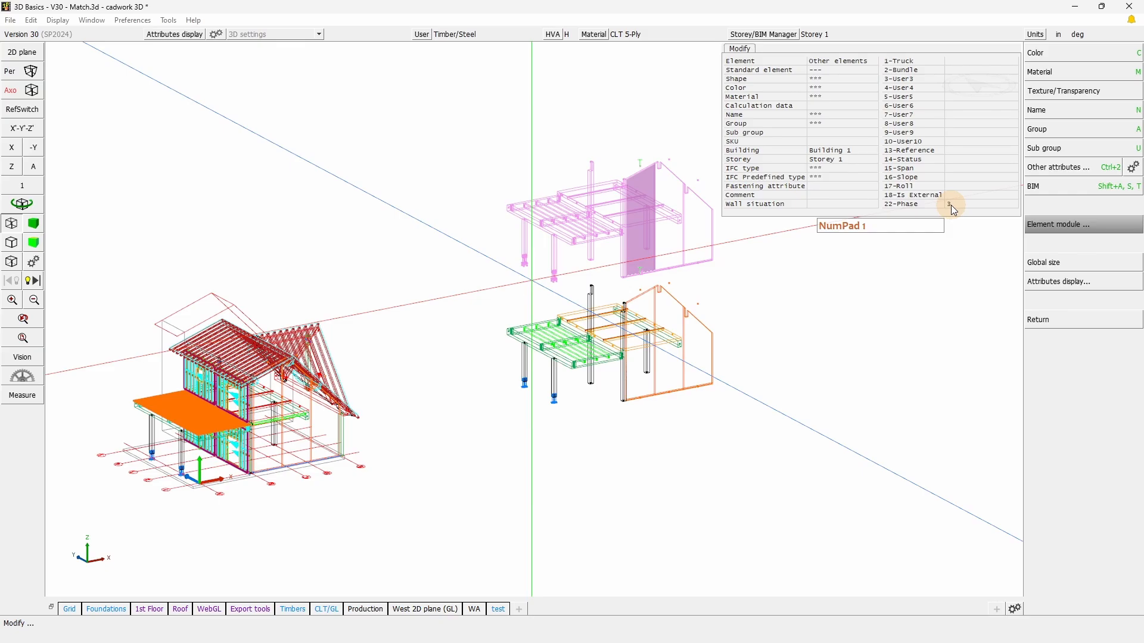
# Leave the attribute inspection and deactivate the upper frame.
pyautogui.rightClick(554, 382)
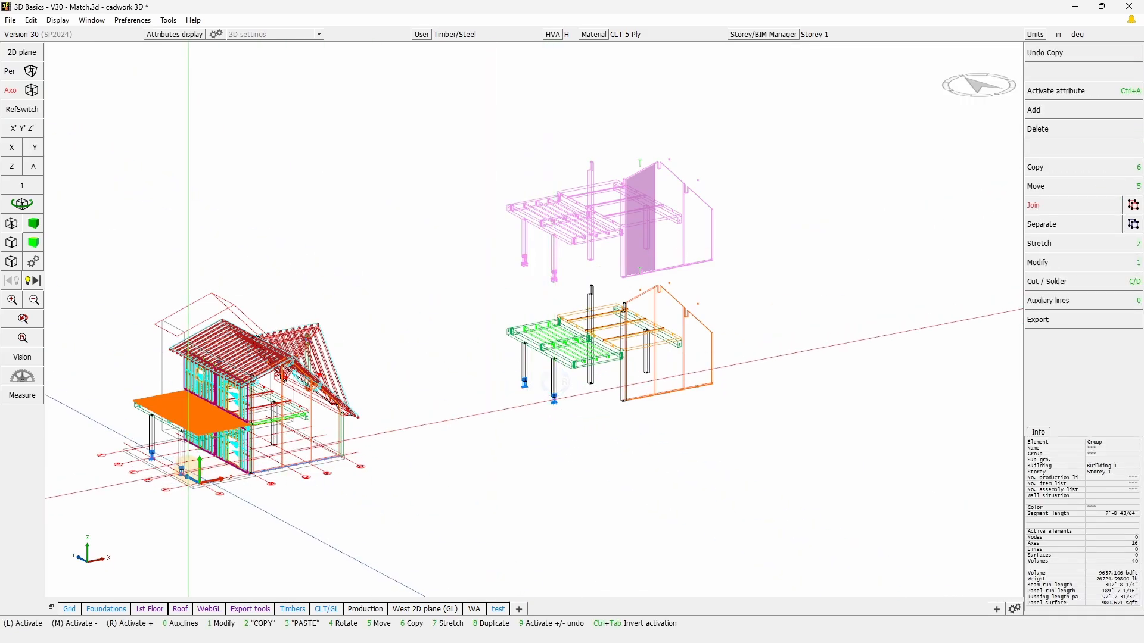
pyautogui.click(472, 447)
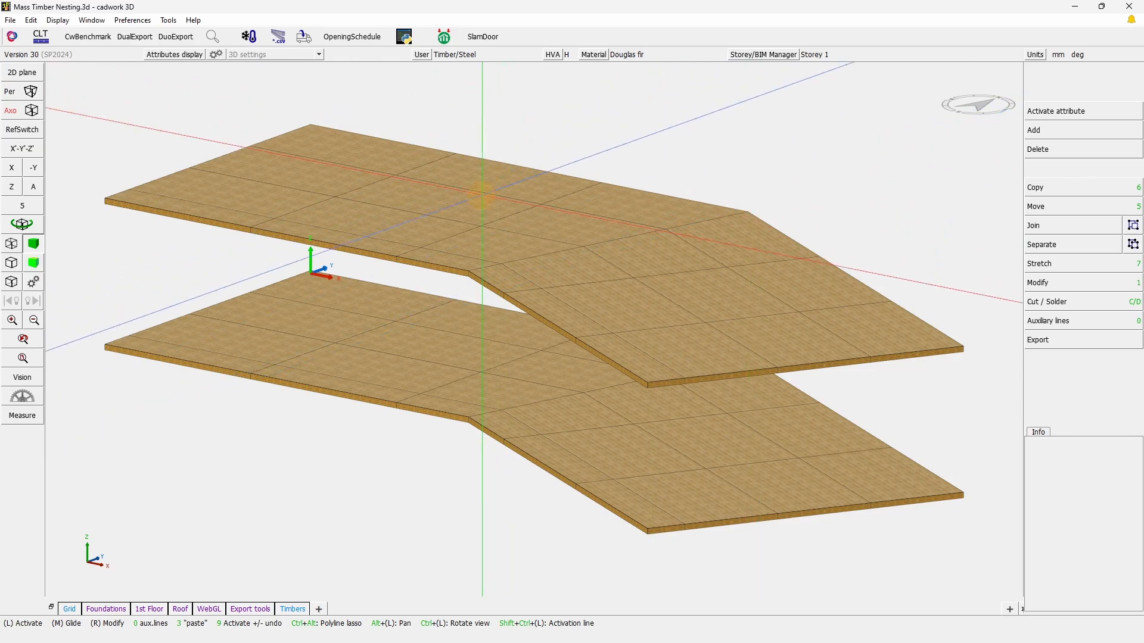
# Activate all of the lower deck's panels by Group, starting from one of its panels.
pyautogui.click(384, 371)
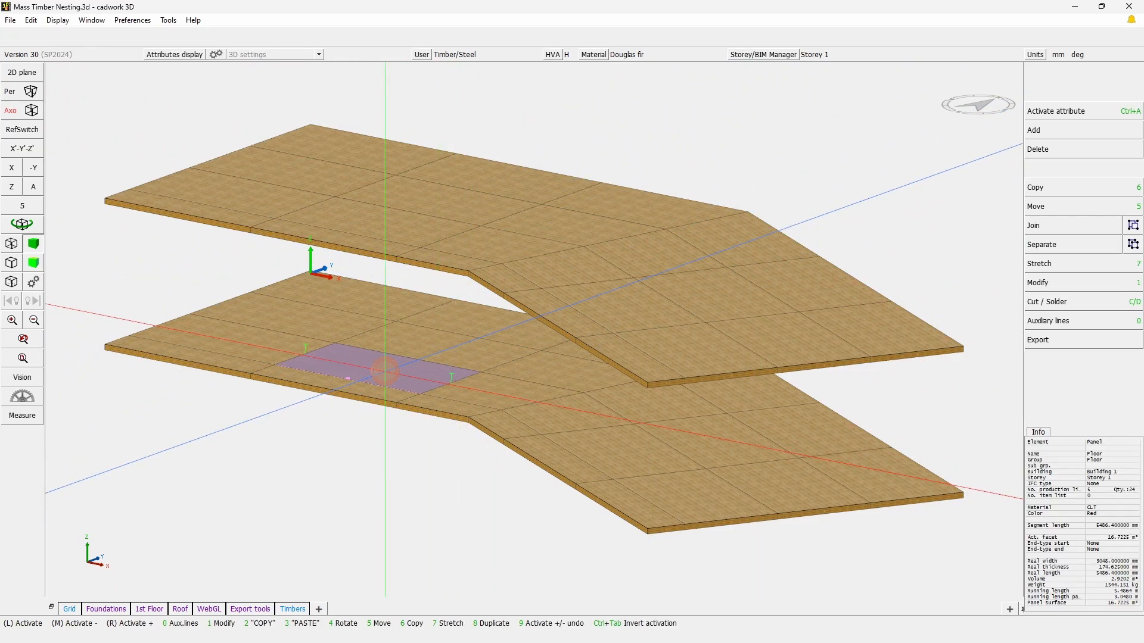
pyautogui.hotkey('shift', 's')
pyautogui.press('a')
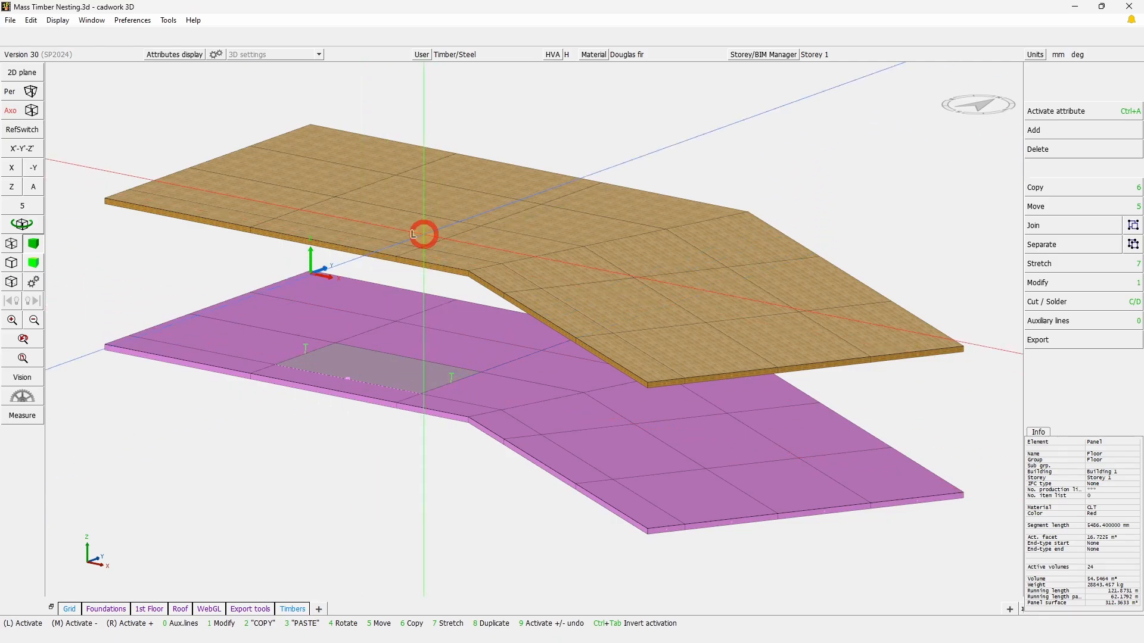
# Activate the upper deck's panels by Group, and compare the Group of a panel in the unmatched corner with its neighbour's.
pyautogui.click(424, 234)
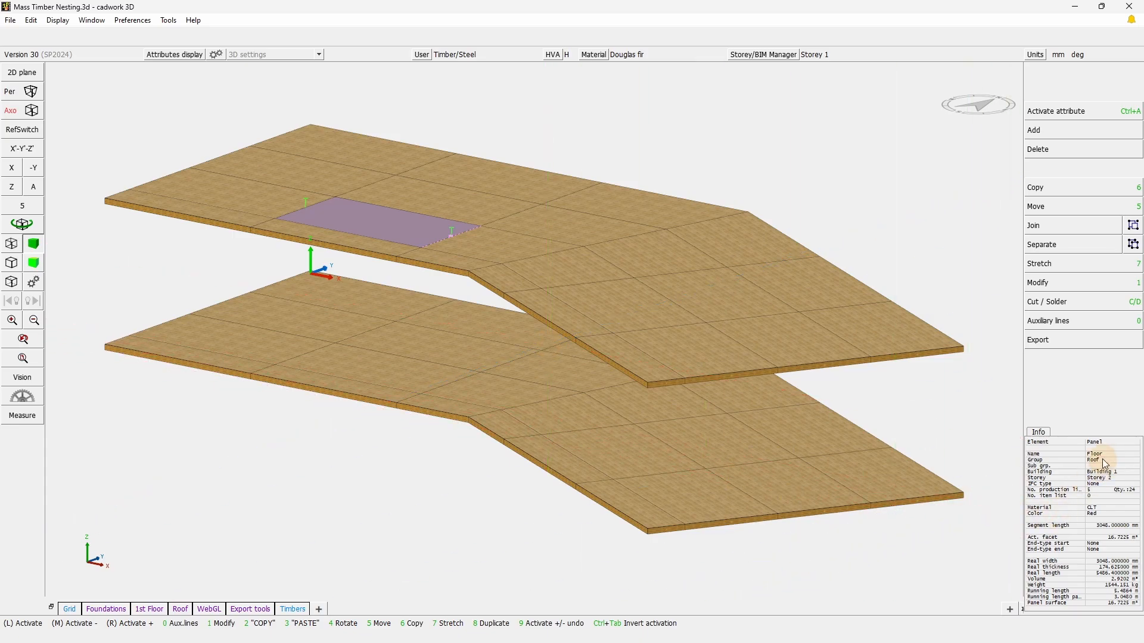
pyautogui.hotkey('ctrl', 'a')
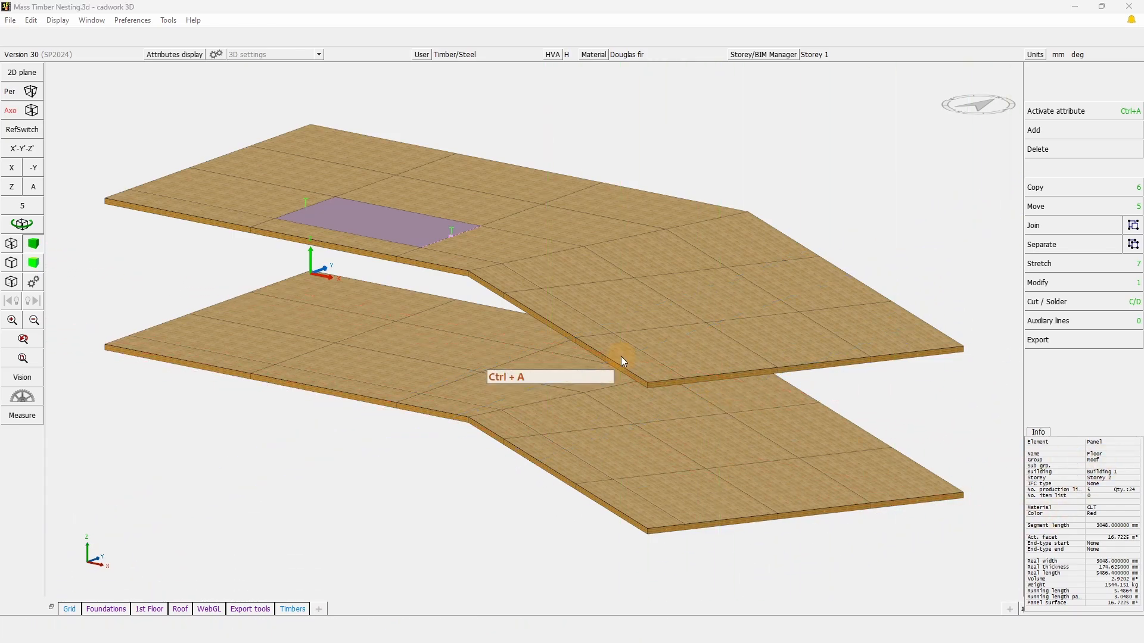
pyautogui.press('a')
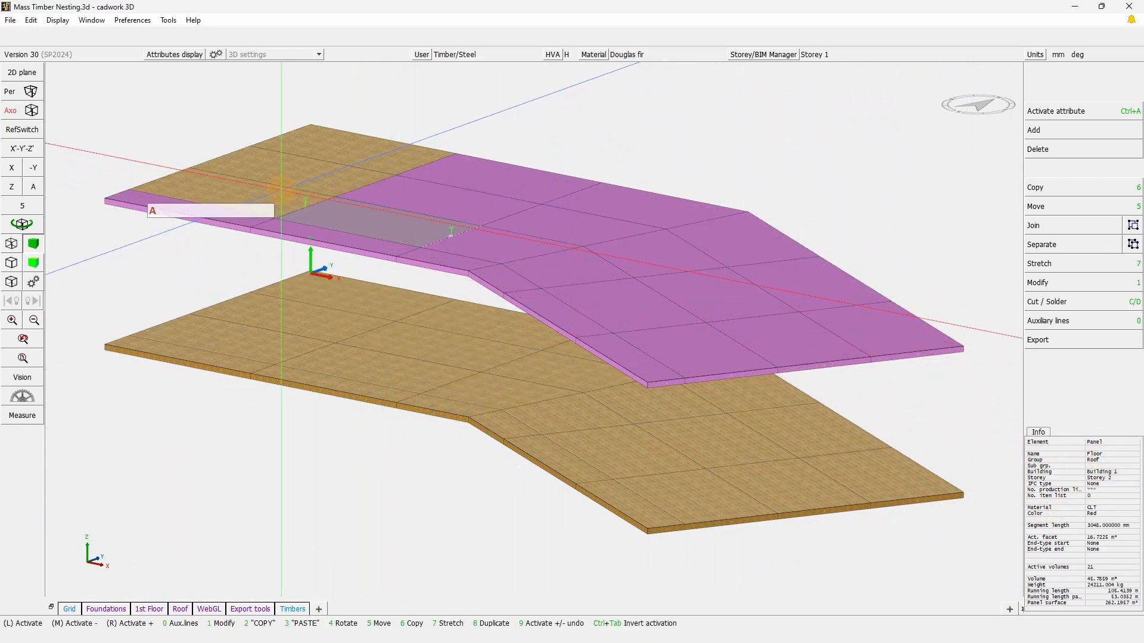
pyautogui.click(275, 192)
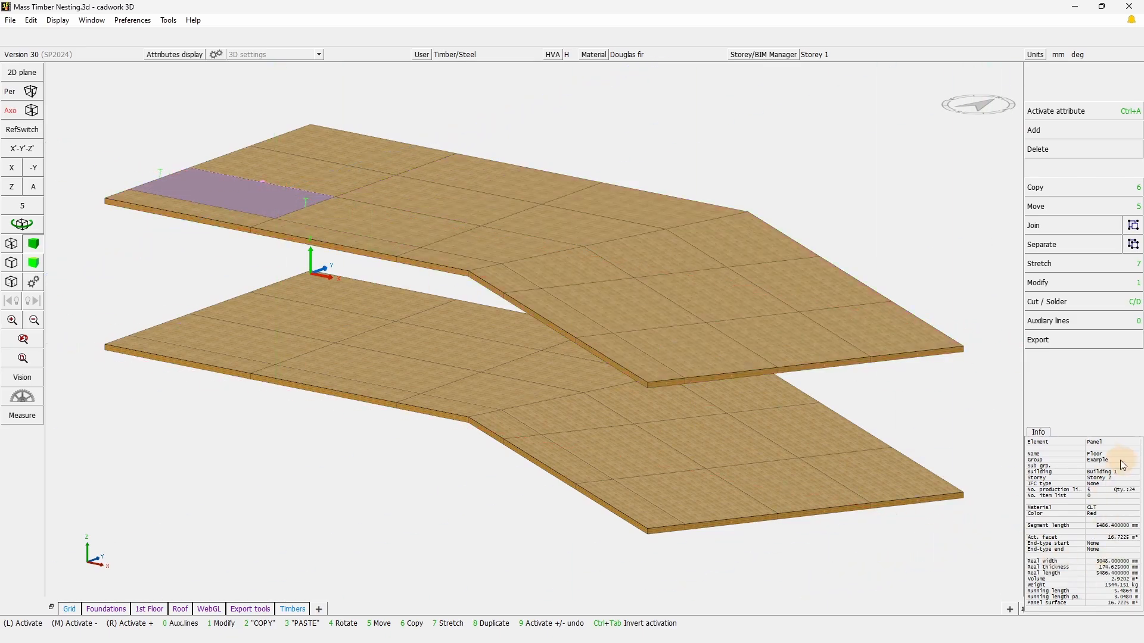
pyautogui.click(373, 222)
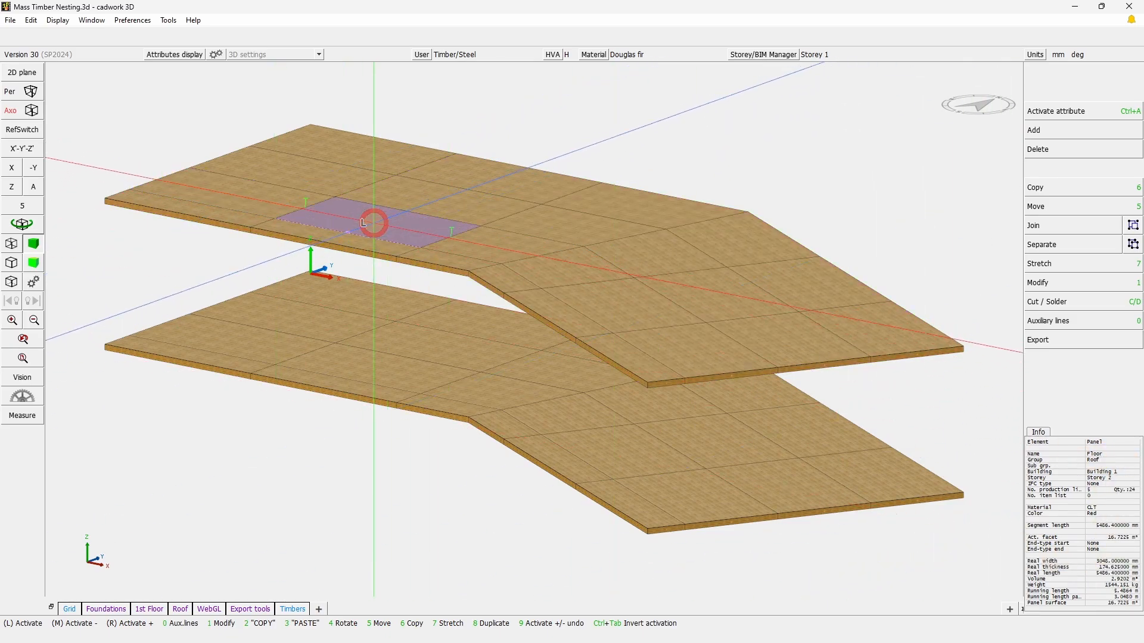
pyautogui.click(255, 194)
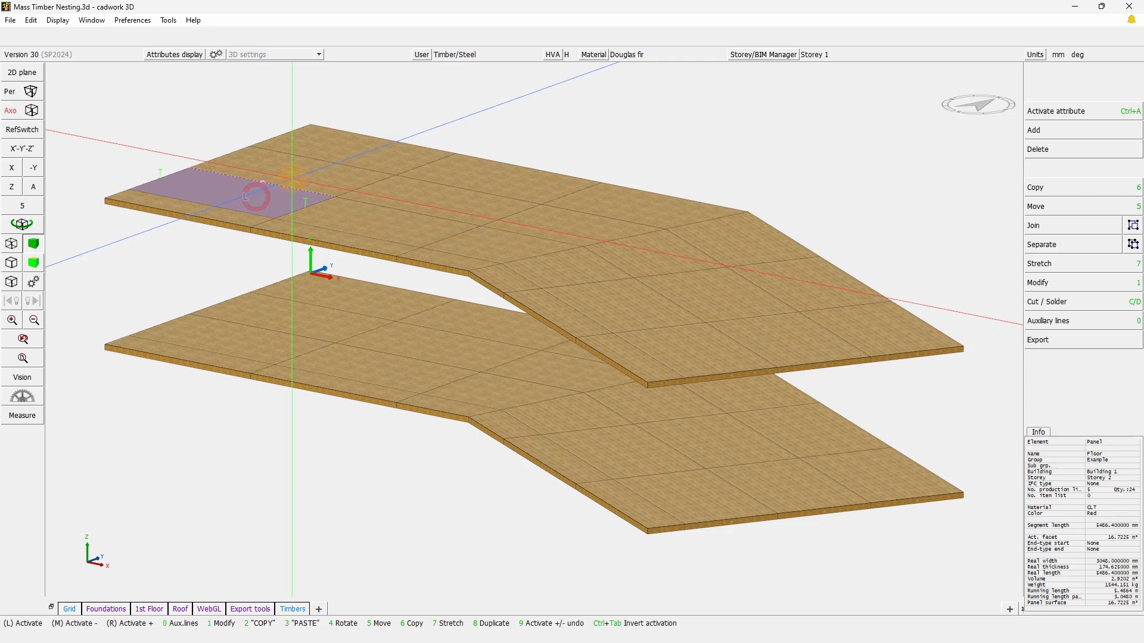
pyautogui.click(533, 329)
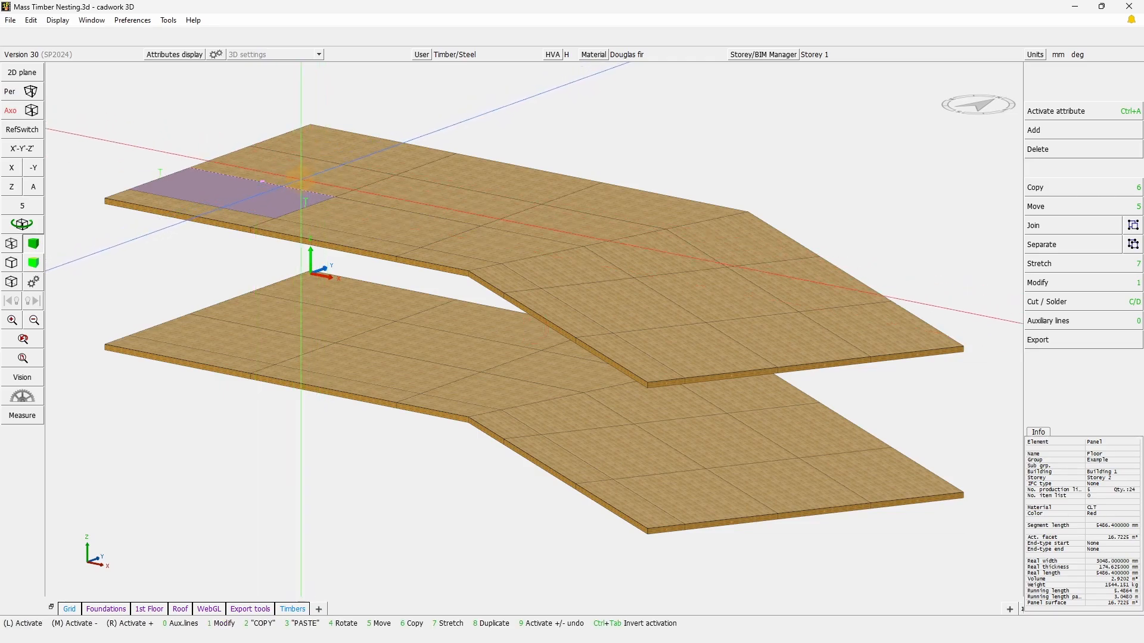
# Match the Group of the upper deck's three corner panels to the adjacent panel, using the option to change attributes of active elements.
pyautogui.moveTo(256, 192); pyautogui.dragTo(360, 141)
pyautogui.hotkey('alt', 'v')
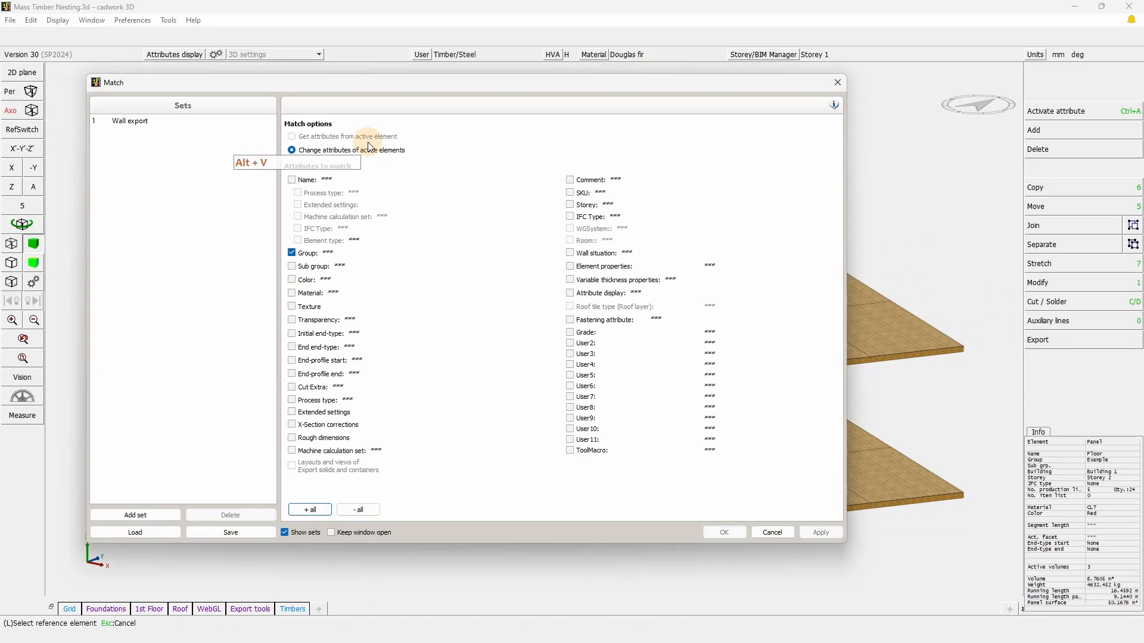
pyautogui.click(292, 254)
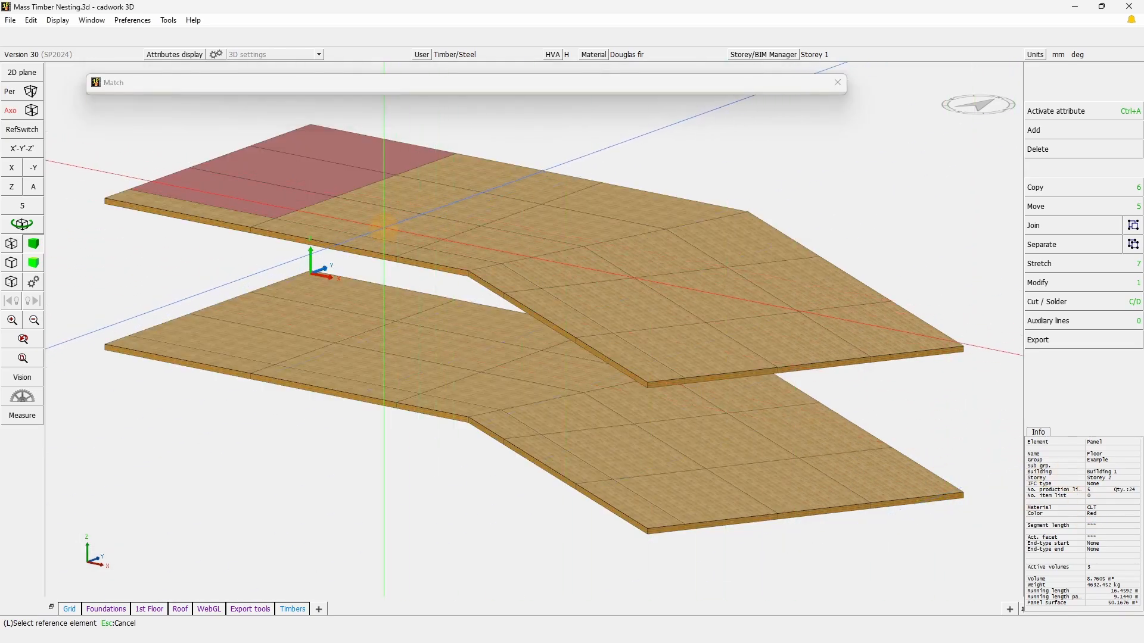
pyautogui.click(384, 227)
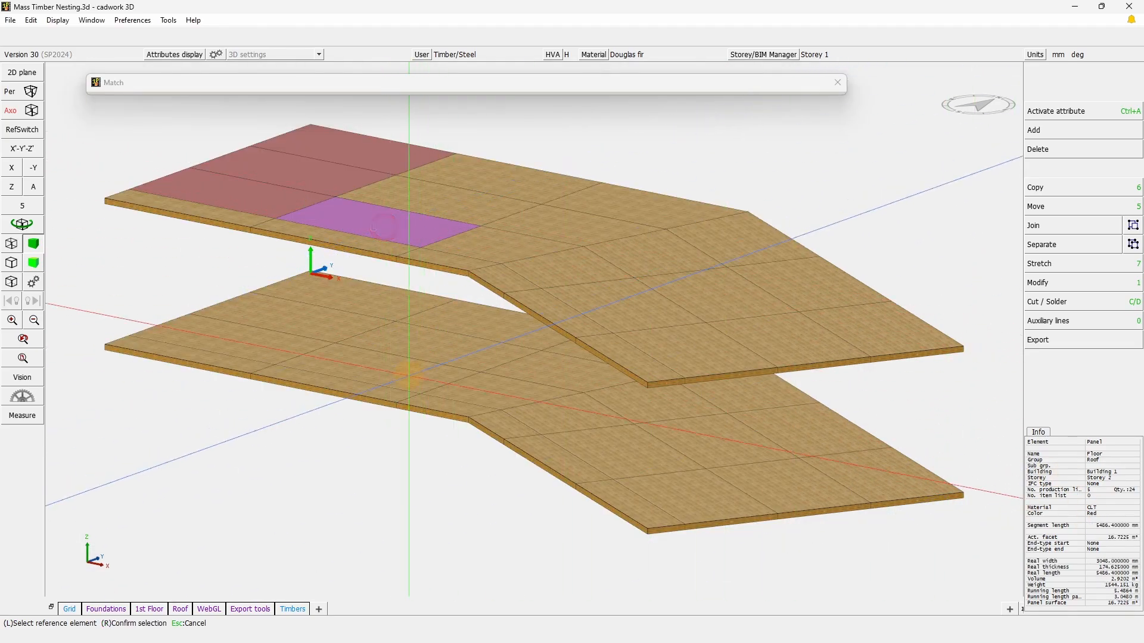
pyautogui.rightClick(407, 375)
# Check the matched Group by activating the upper deck's panels by attribute, and deactivate them.
pyautogui.press('a')
pyautogui.press('a')
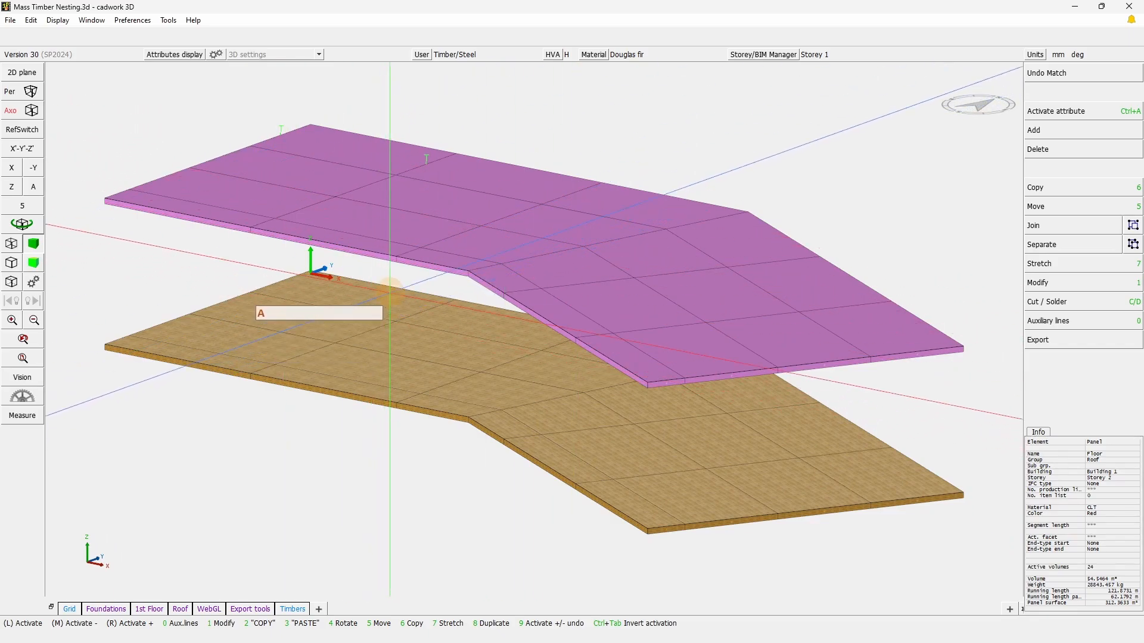
pyautogui.click(457, 132)
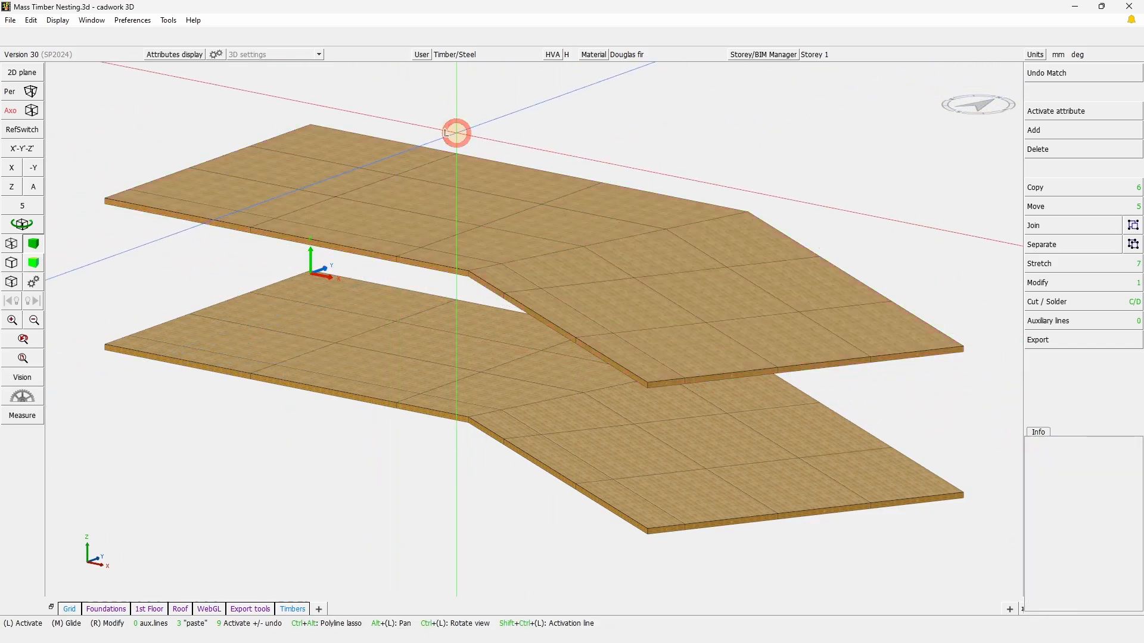
# Open the CLT 174.600000 panel nesting from the Nesting manager.
pyautogui.click(169, 20)
pyautogui.click(213, 206)
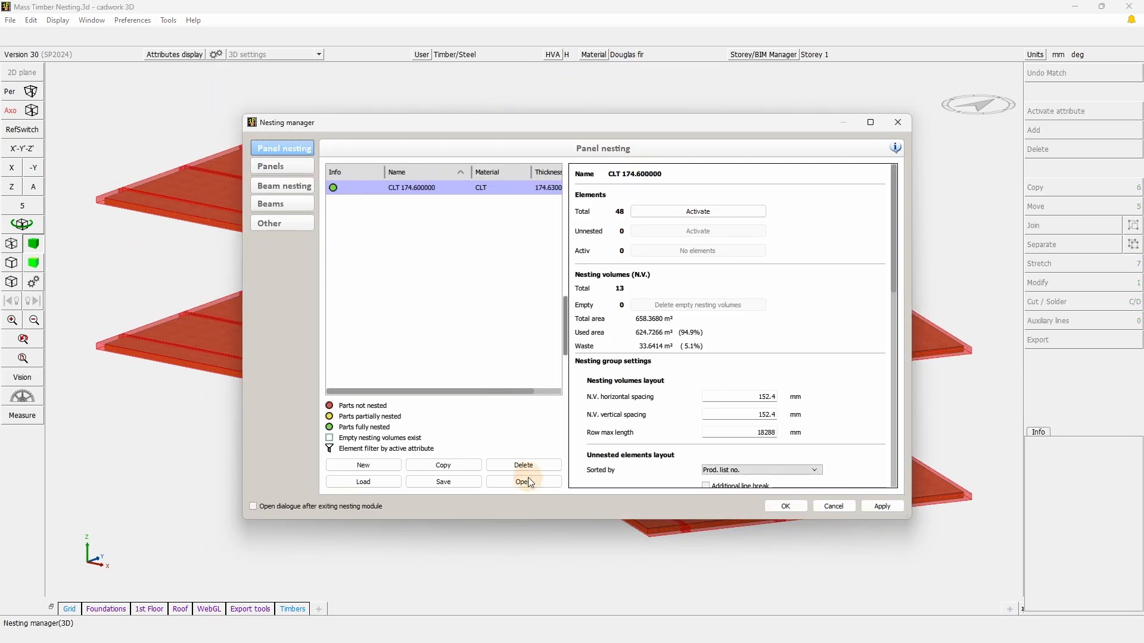
pyautogui.click(527, 482)
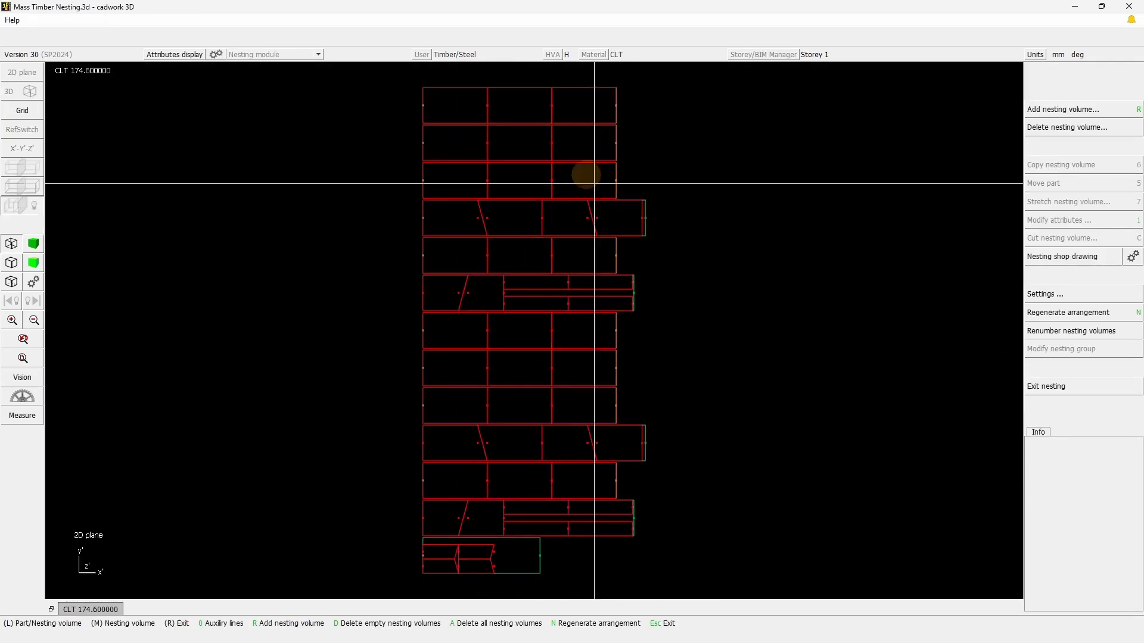
# Examine how the floor and roof Groups are distributed over the nesting volumes, including the small parts in the last volume.
pyautogui.click(484, 107)
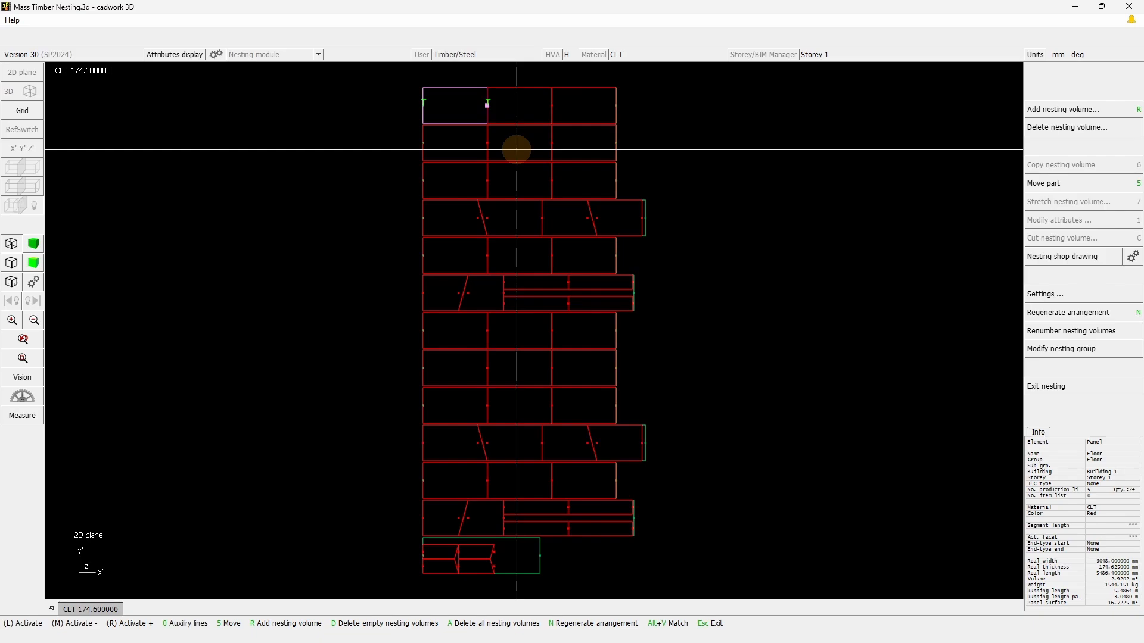
pyautogui.hotkey('ctrl', 'a')
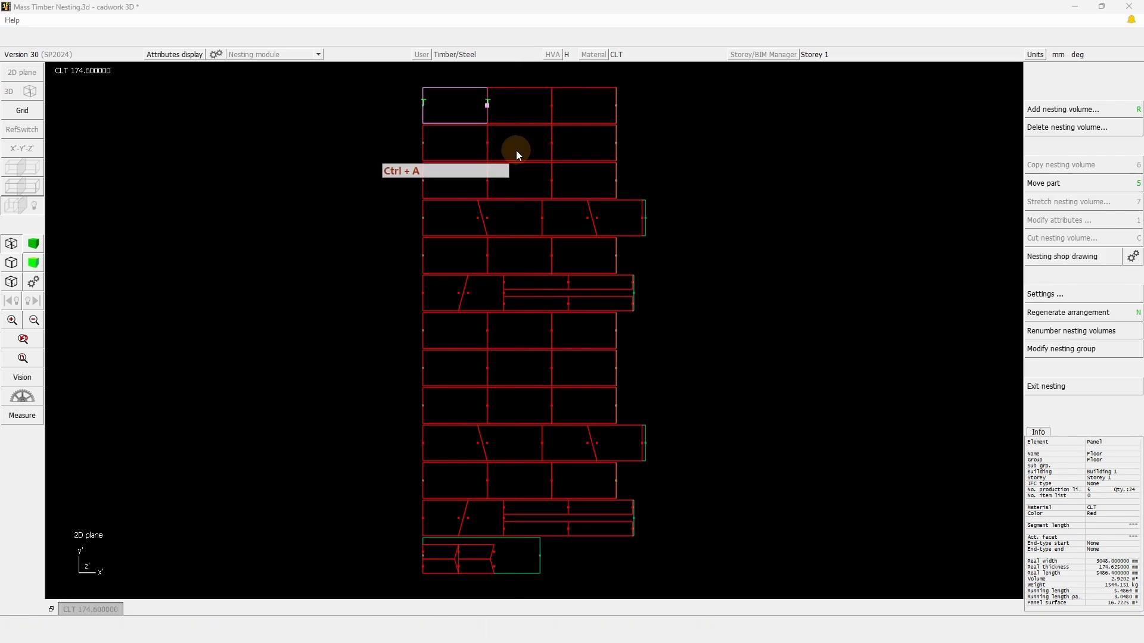
pyautogui.press('a')
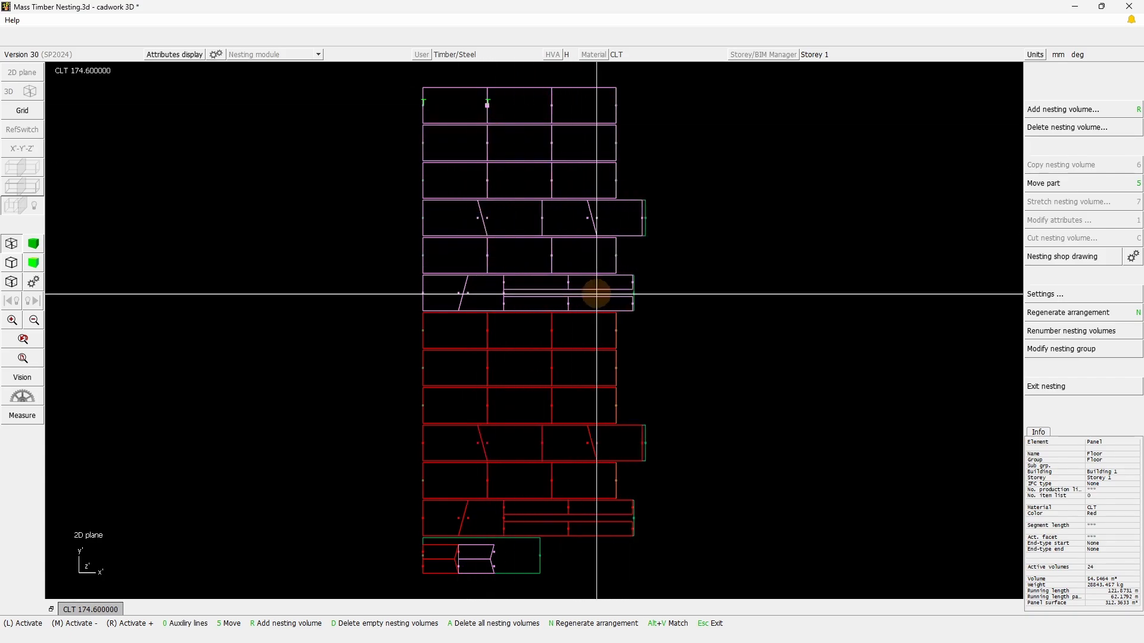
pyautogui.moveTo(404, 579); pyautogui.dragTo(556, 537)
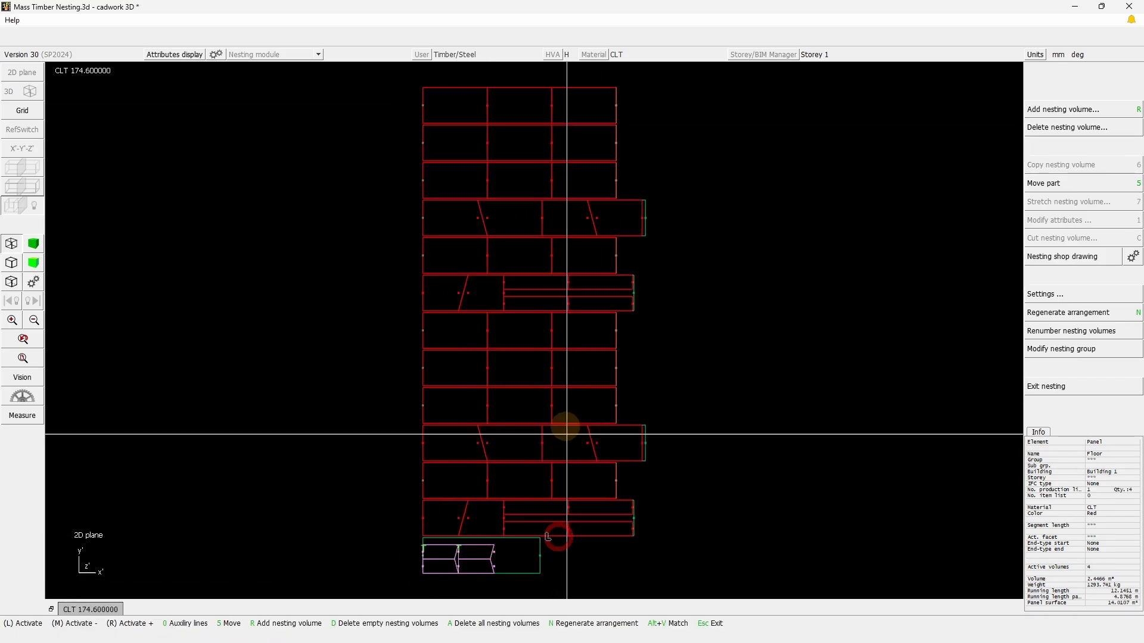
pyautogui.click(551, 365)
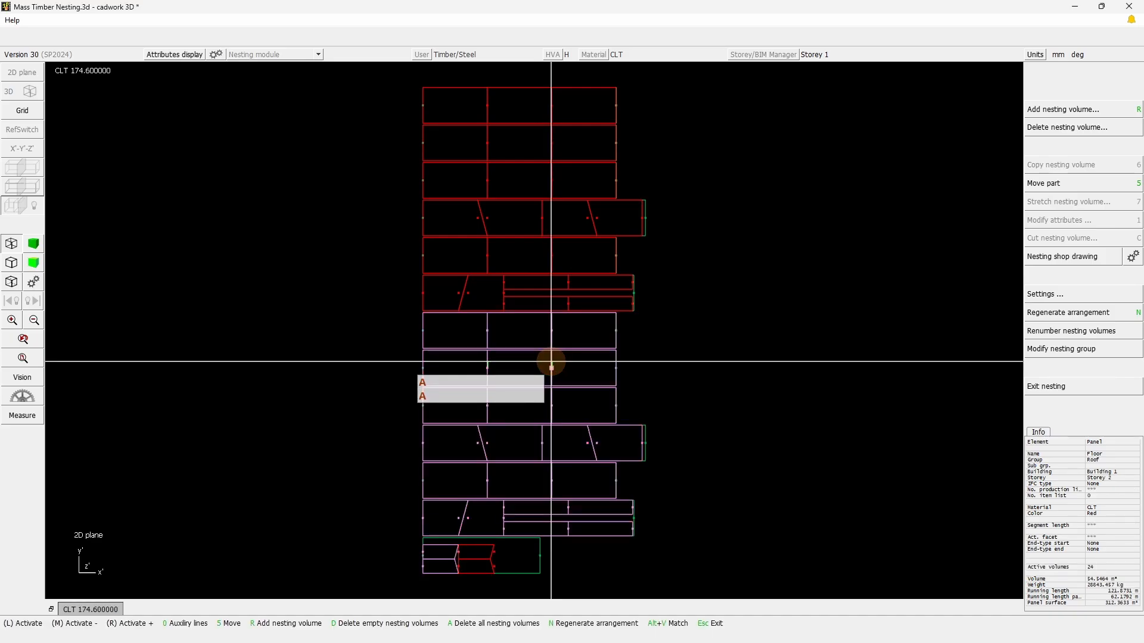
pyautogui.click(745, 344)
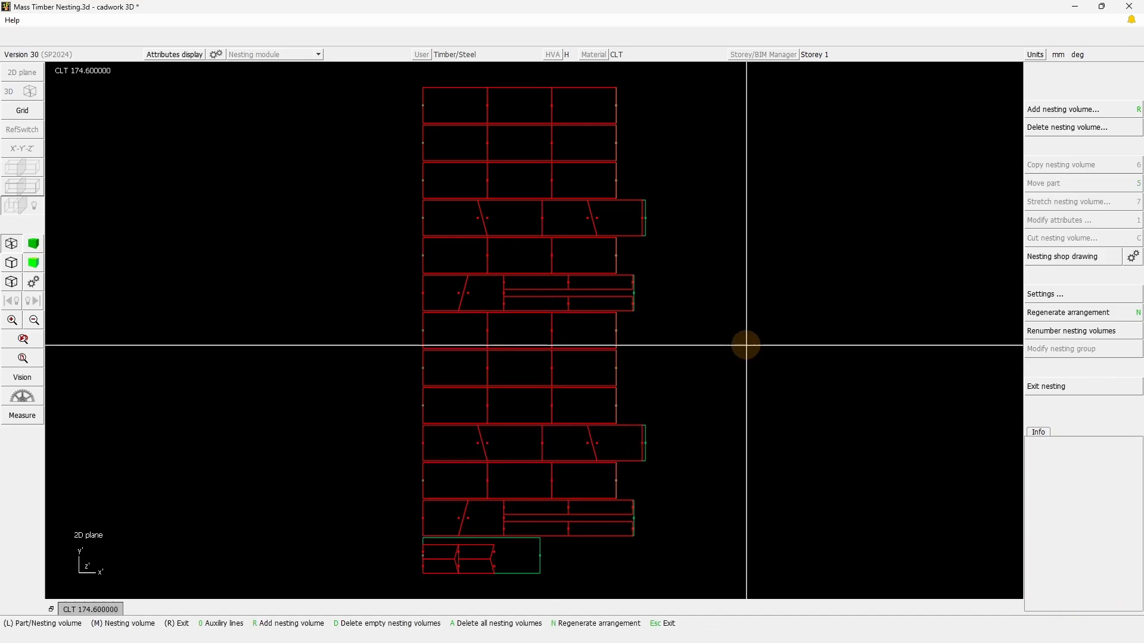
# Activate all nesting volumes and match their Group and Storey to those of their nested parts, acknowledging the message.
pyautogui.click(539, 566)
pyautogui.moveTo(686, 590); pyautogui.dragTo(352, 76)
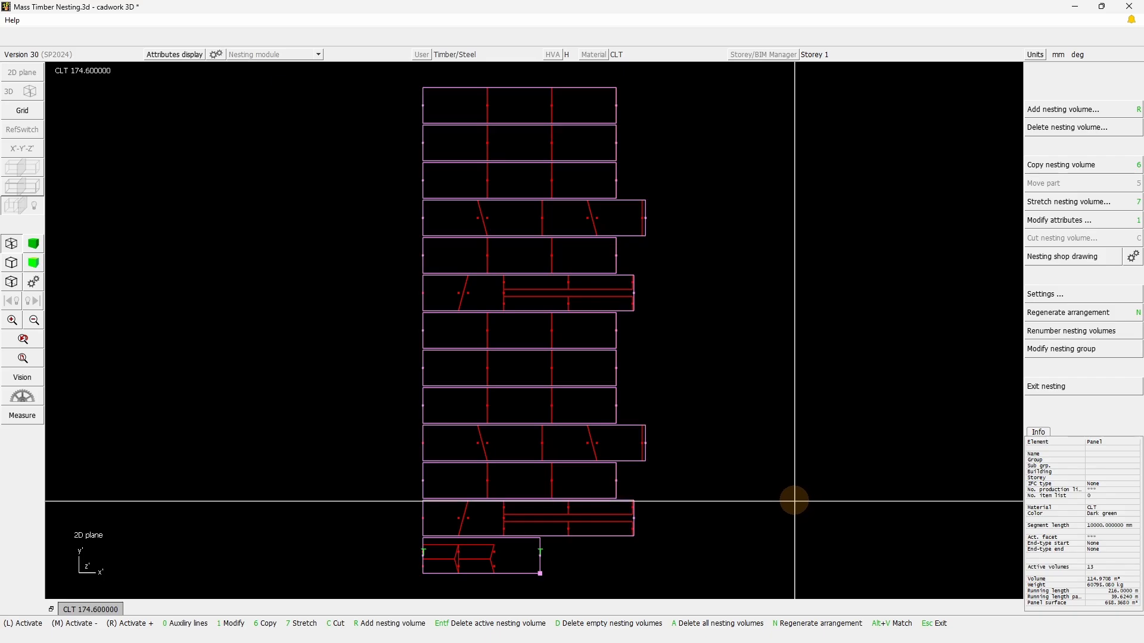
pyautogui.hotkey('alt', 'v')
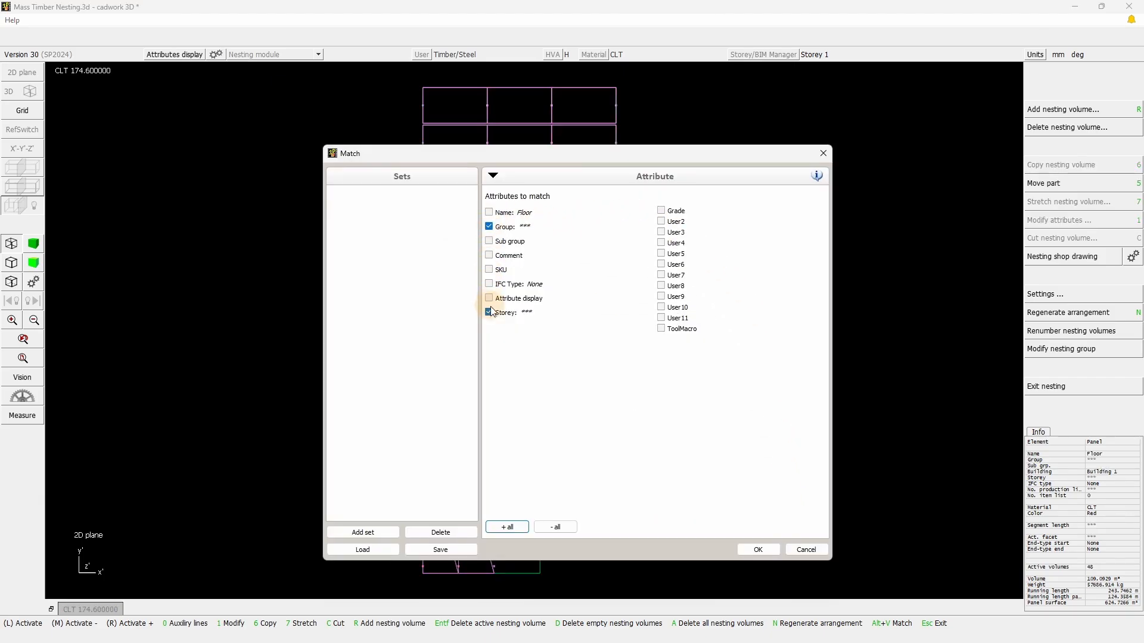
pyautogui.moveTo(512, 153); pyautogui.dragTo(835, 168)
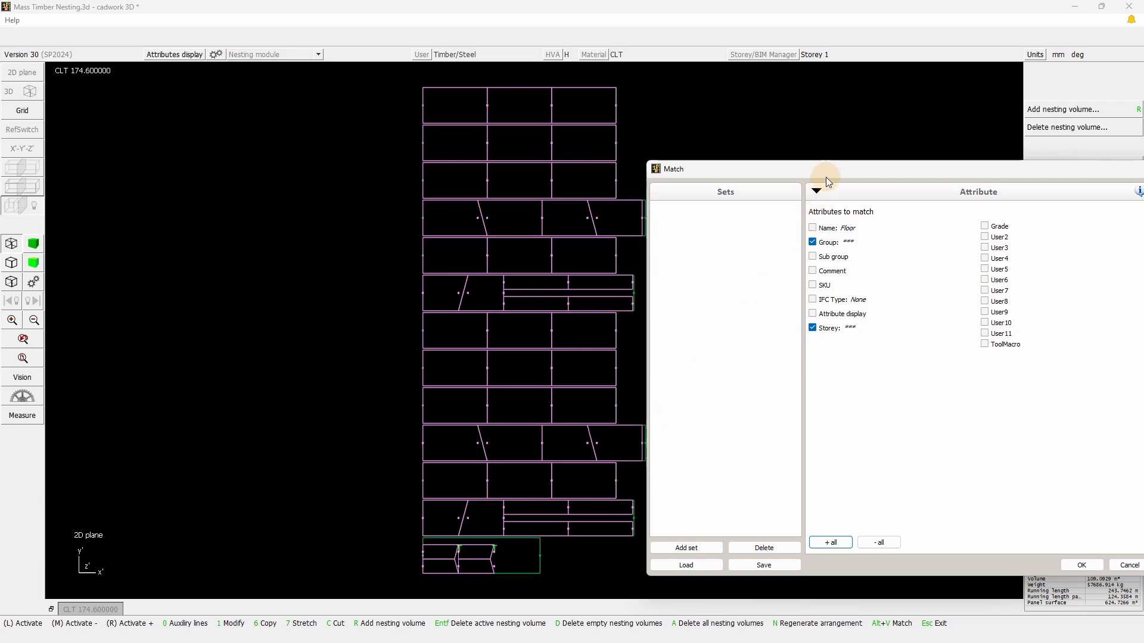
pyautogui.moveTo(828, 173); pyautogui.dragTo(457, 133)
pyautogui.click(709, 524)
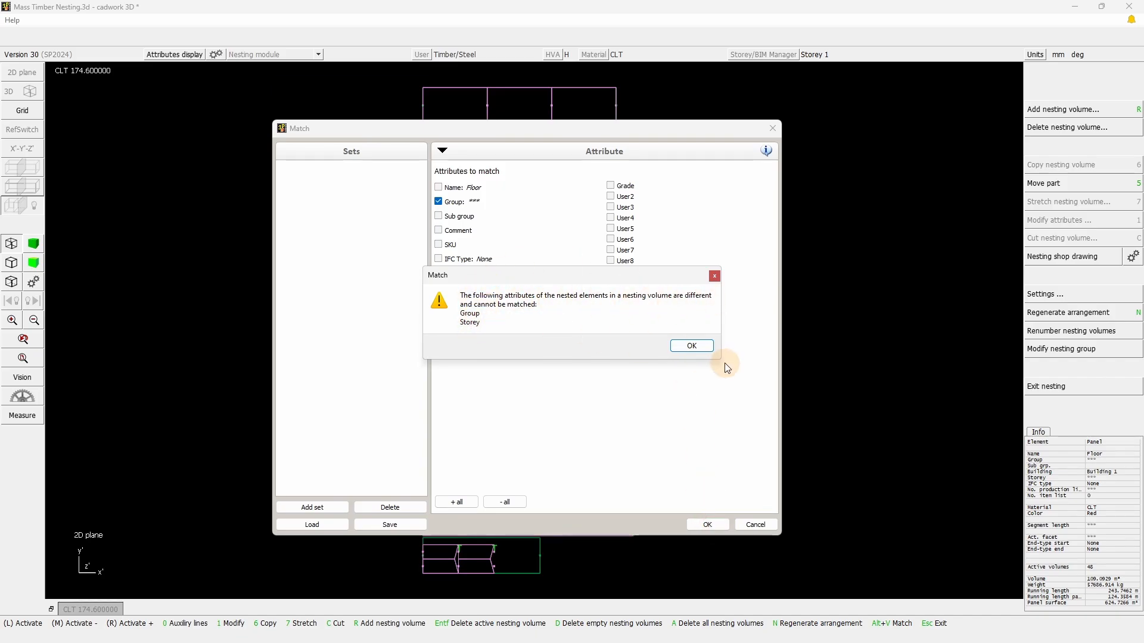
pyautogui.click(692, 345)
# Inspect the Group and Storey of the last nesting volume and of the volume directly above it.
pyautogui.click(507, 558)
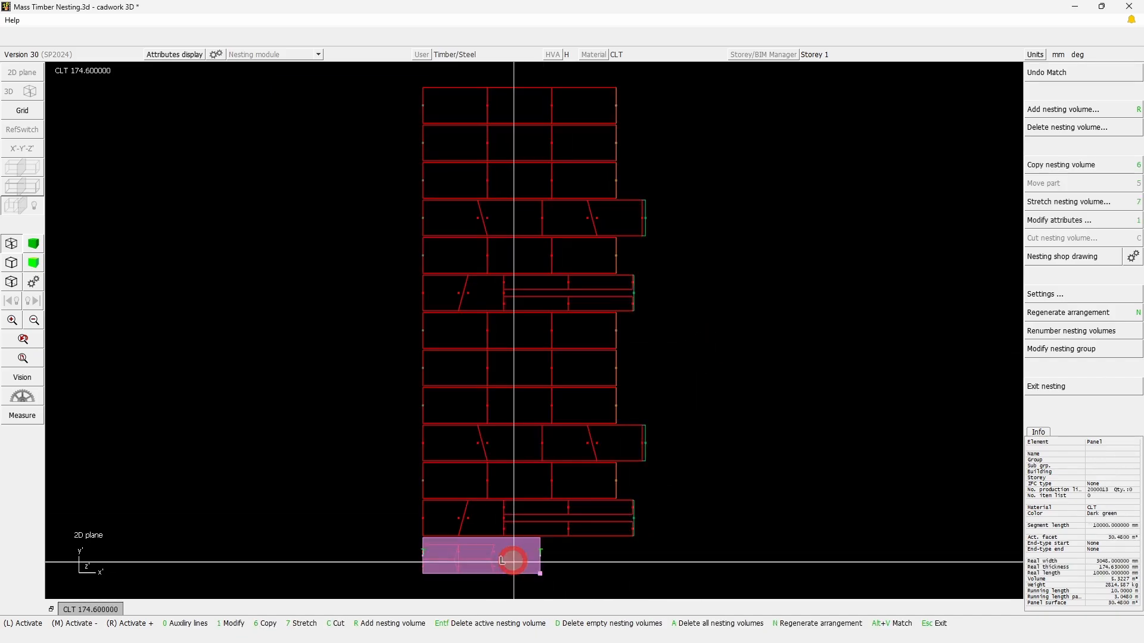
pyautogui.moveTo(1080, 464)
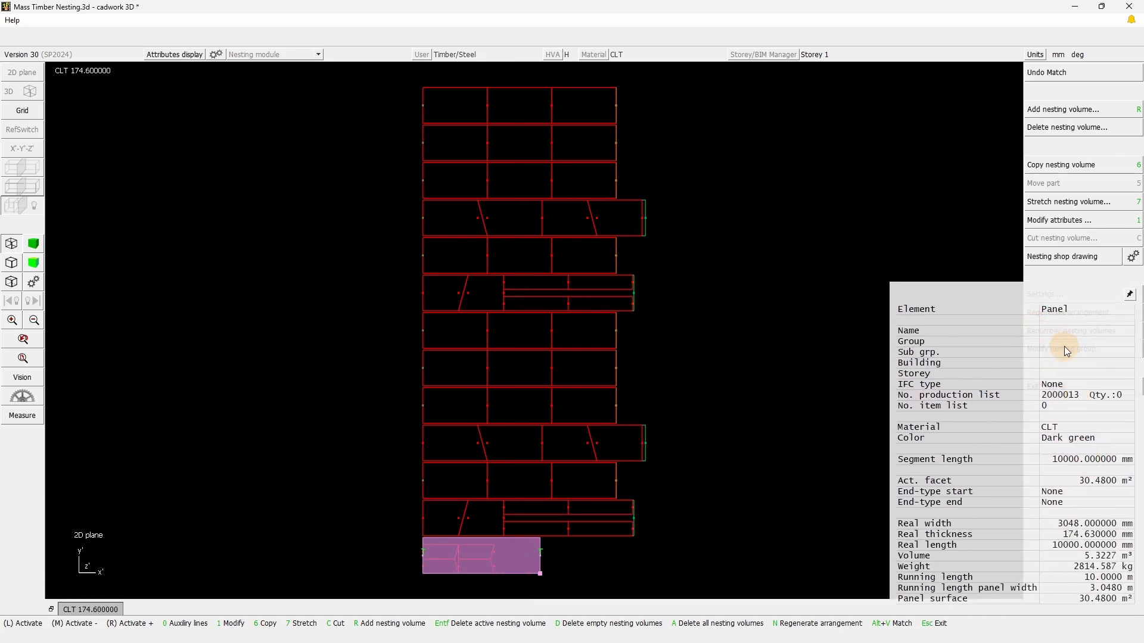
pyautogui.click(633, 516)
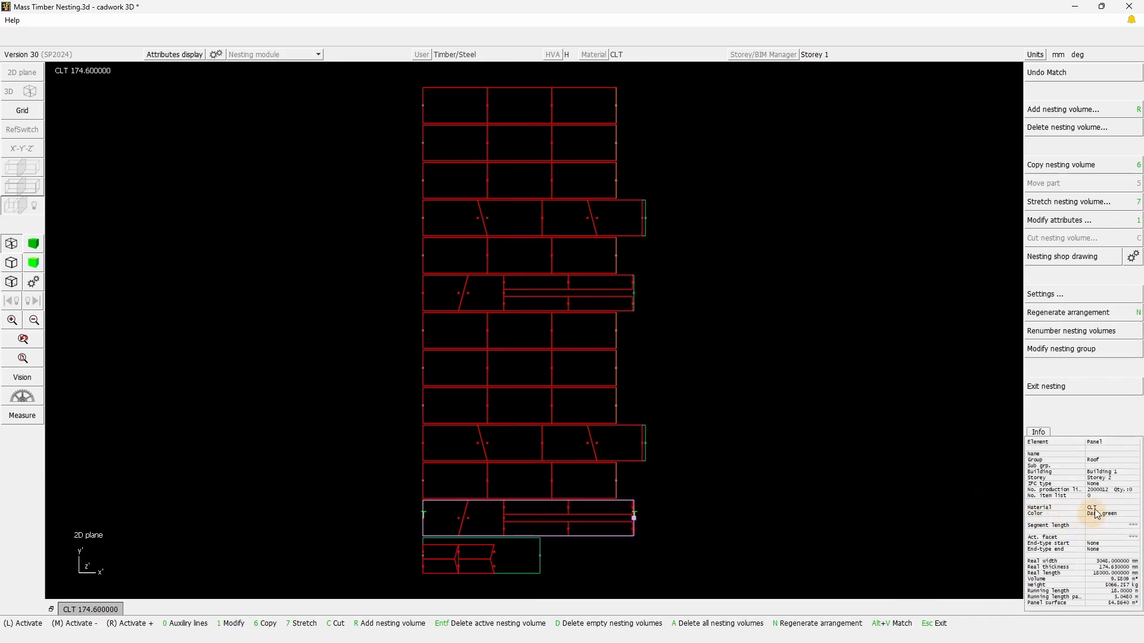
pyautogui.moveTo(1098, 510)
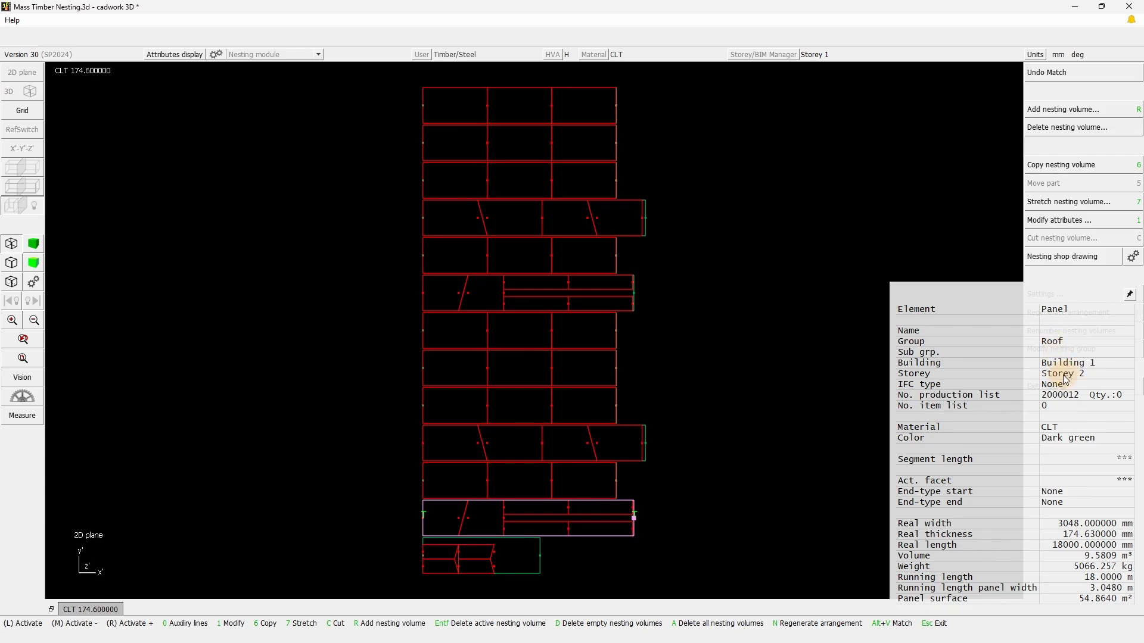
pyautogui.click(1052, 341)
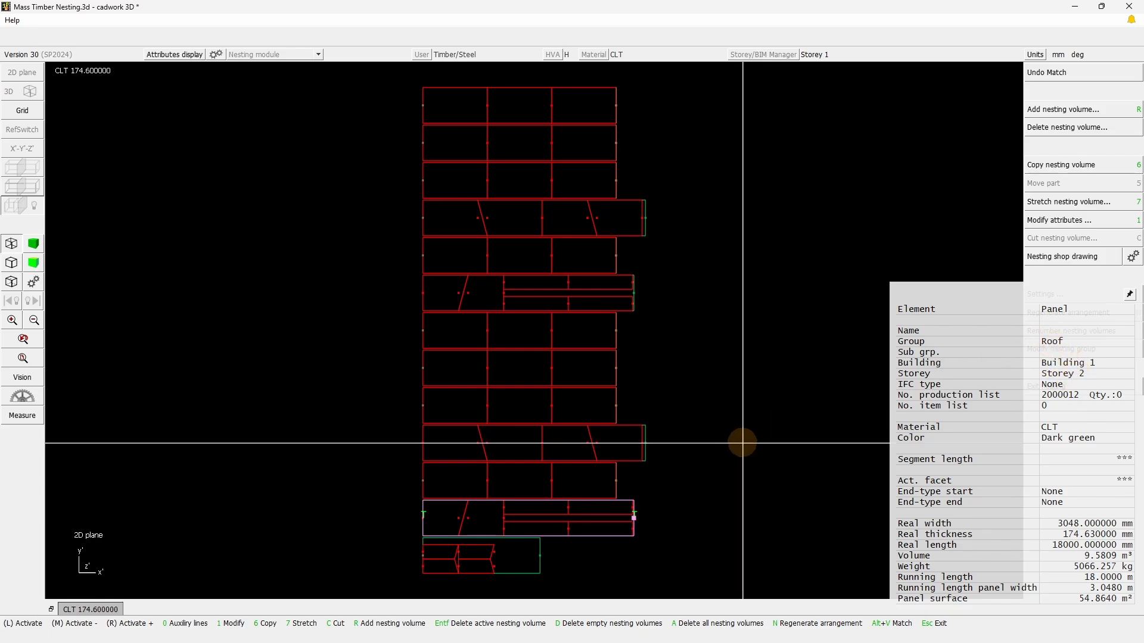
# Deactivate the nesting volume and exit the nesting to return to the 3D model.
pyautogui.click(678, 508)
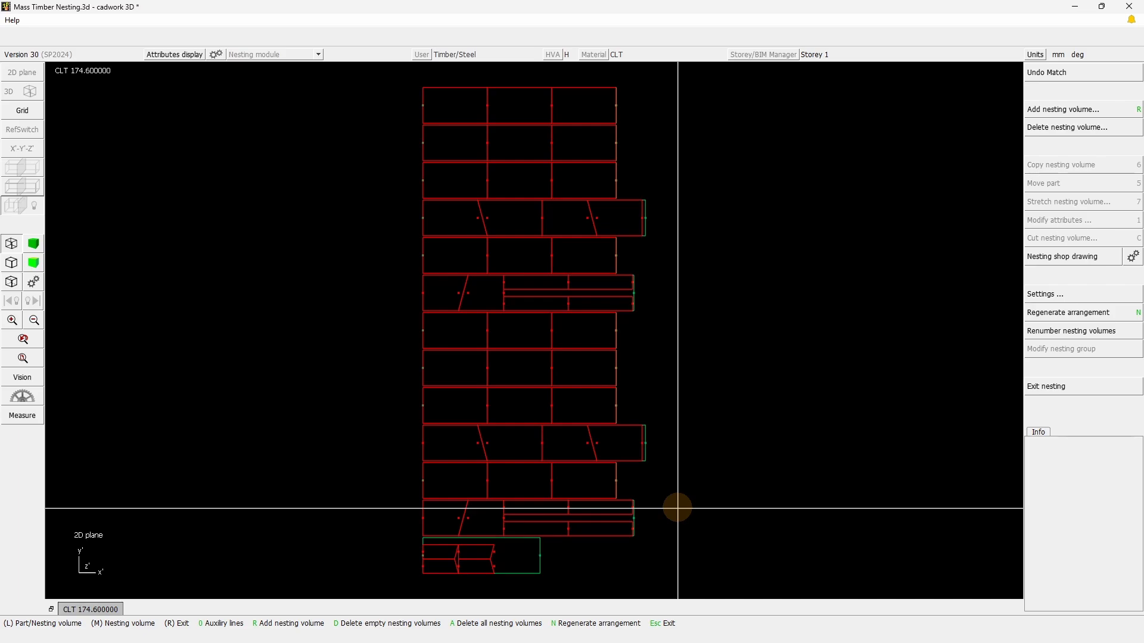
pyautogui.click(1038, 388)
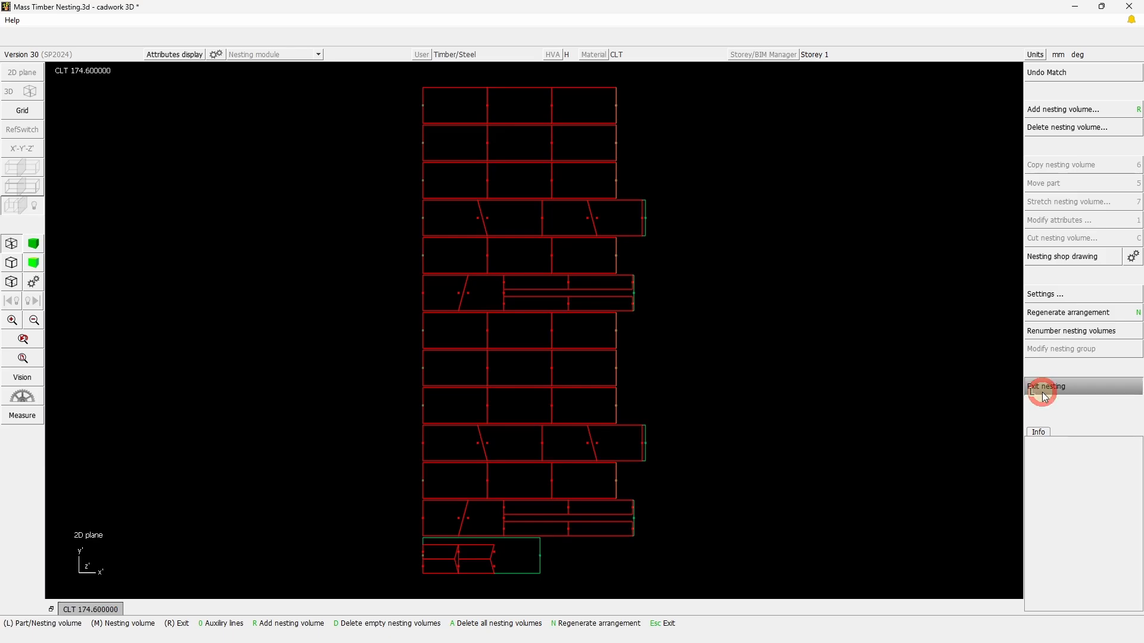
pyautogui.click(910, 410)
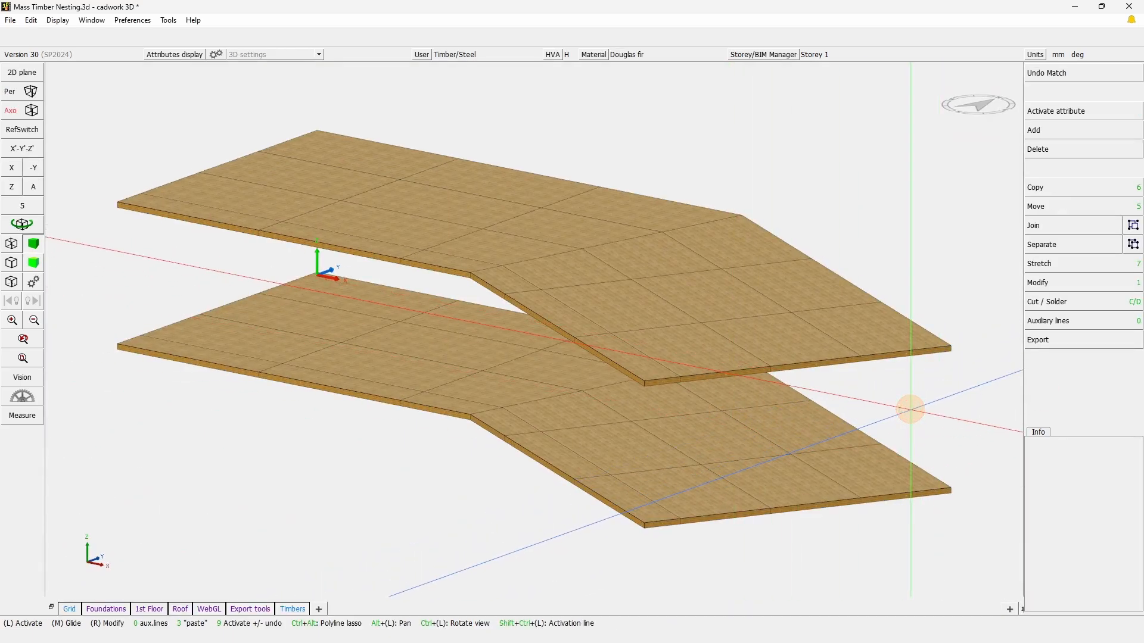